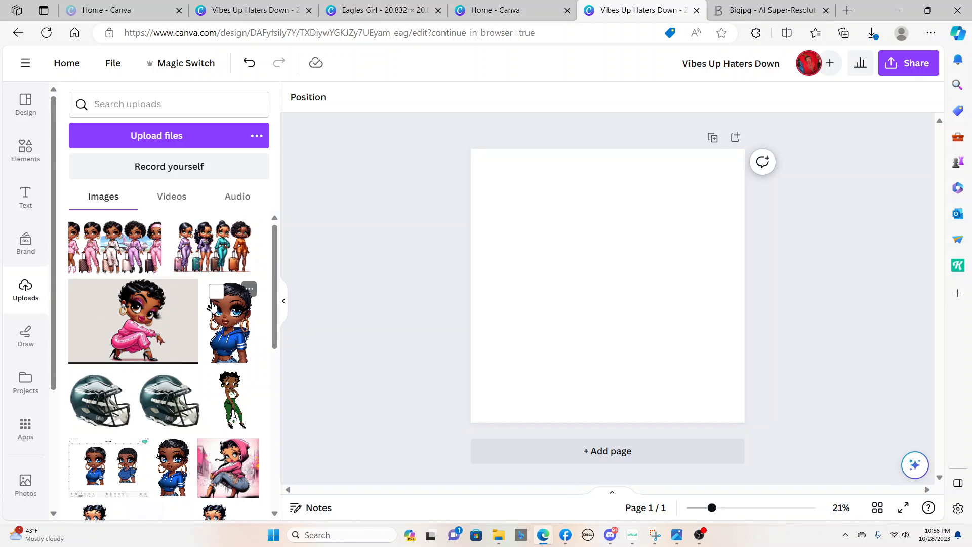
Look through the text styles and the graphics, charts, tables and collections in the elements library
{"action": "left_click", "coordinate": [26, 198]}
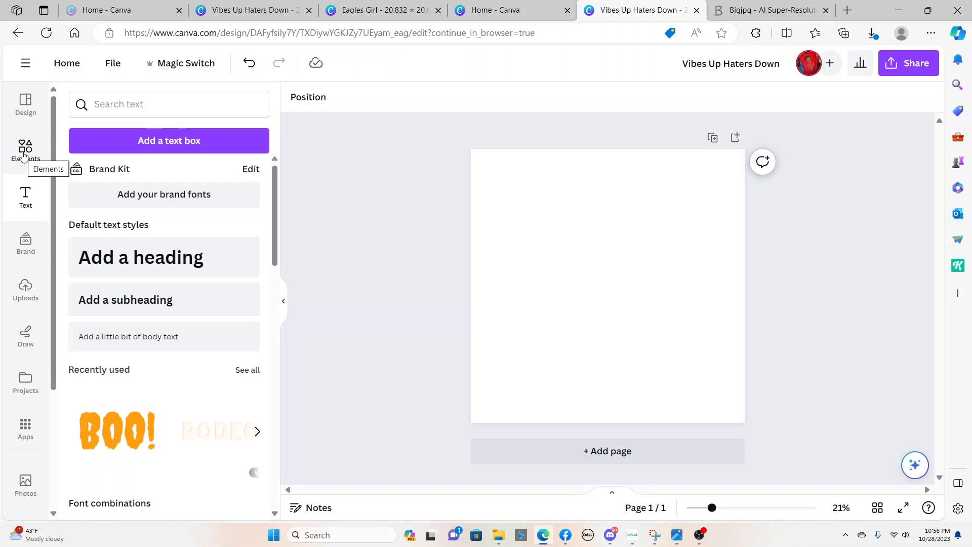
{"action": "left_click", "coordinate": [24, 152]}
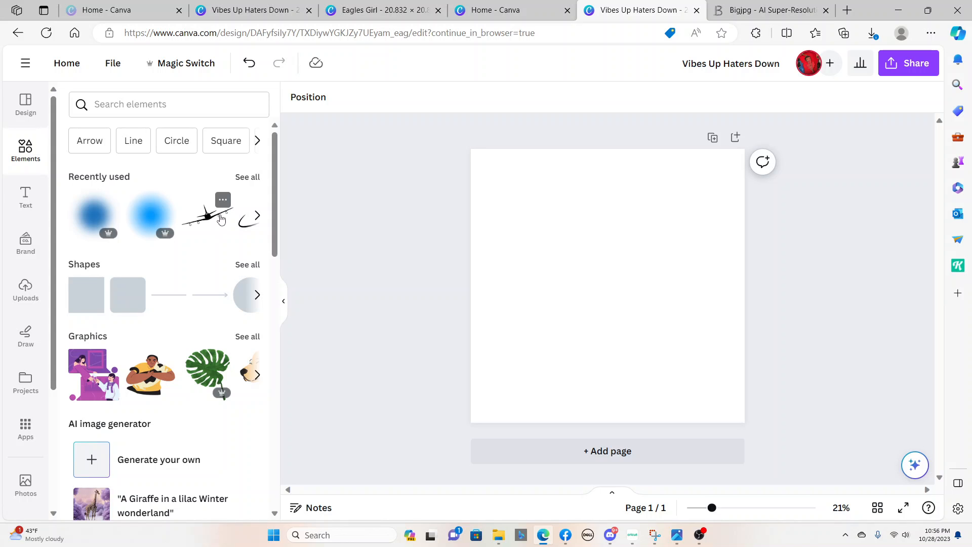
{"action": "scroll", "coordinate": [176, 277], "scroll_direction": "down", "scroll_amount": 5}
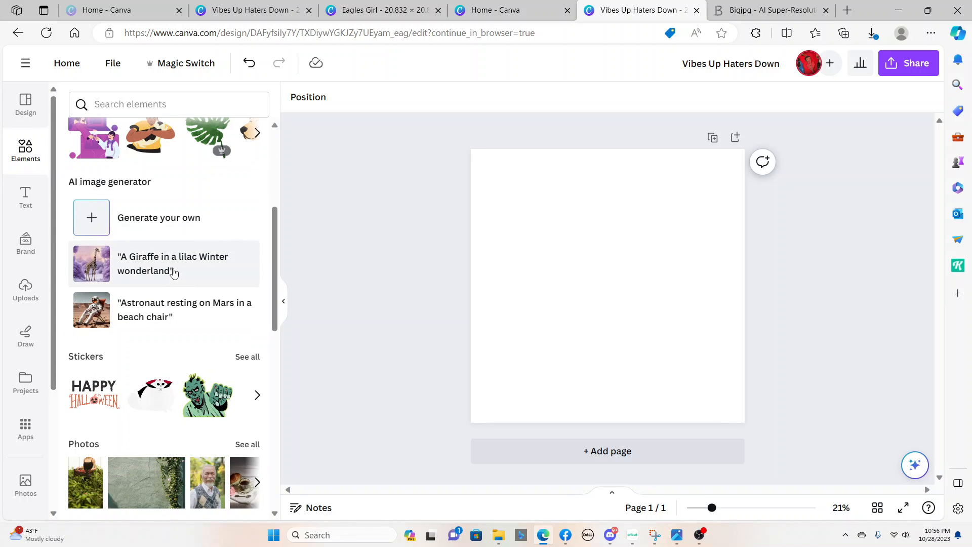
{"action": "scroll", "coordinate": [176, 277], "scroll_direction": "down", "scroll_amount": 6}
{"action": "scroll", "coordinate": [173, 274], "scroll_direction": "down", "scroll_amount": 10}
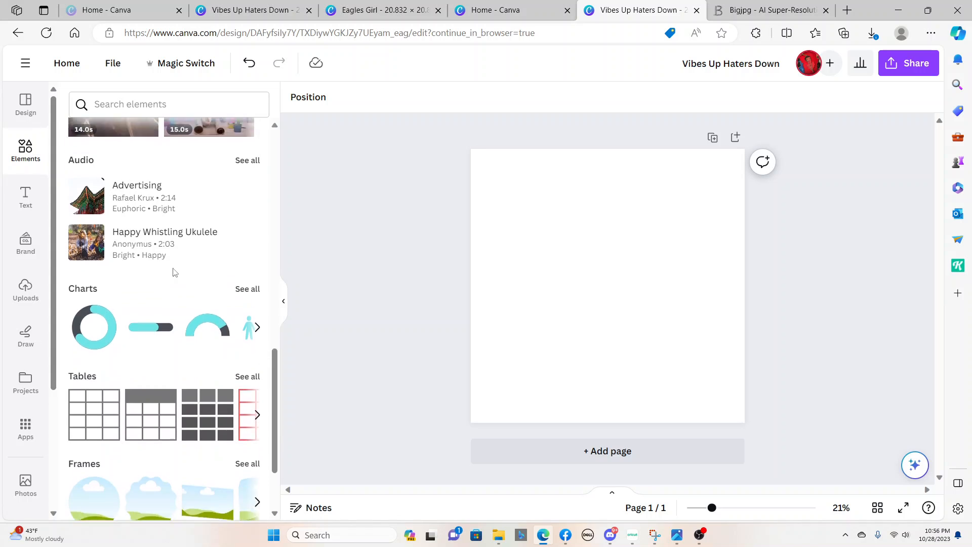
{"action": "scroll", "coordinate": [174, 274], "scroll_direction": "down", "scroll_amount": 15}
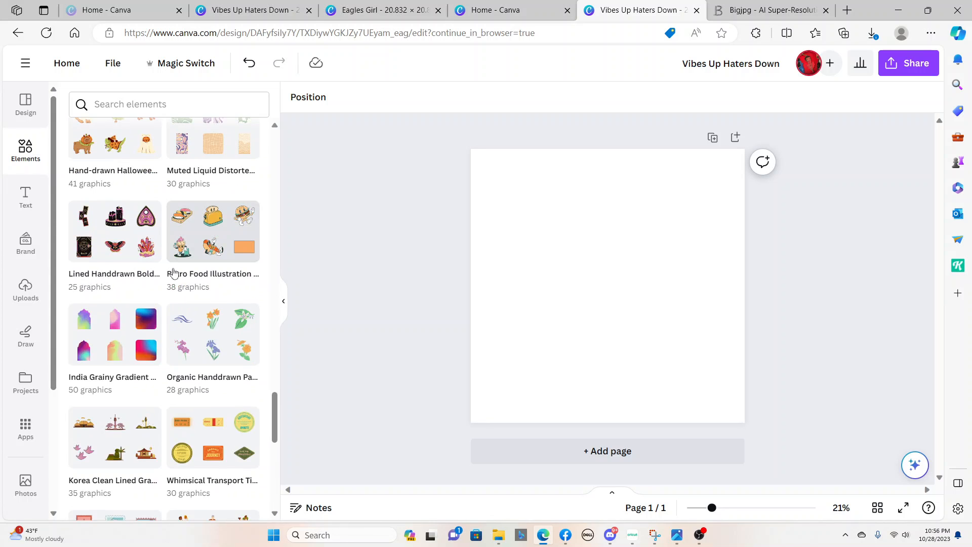
{"action": "scroll", "coordinate": [173, 273], "scroll_direction": "up", "scroll_amount": 12}
{"action": "scroll", "coordinate": [173, 273], "scroll_direction": "up", "scroll_amount": 15}
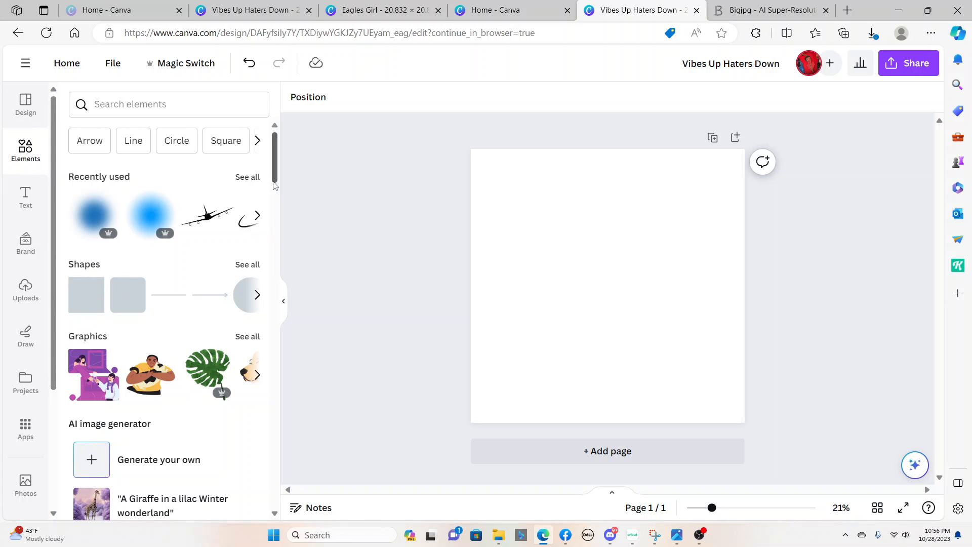
Add the recently used black airplane silhouette, enlarge it, and tilt it counterclockwise in the page's upper-left corner
{"action": "left_click", "coordinate": [248, 178]}
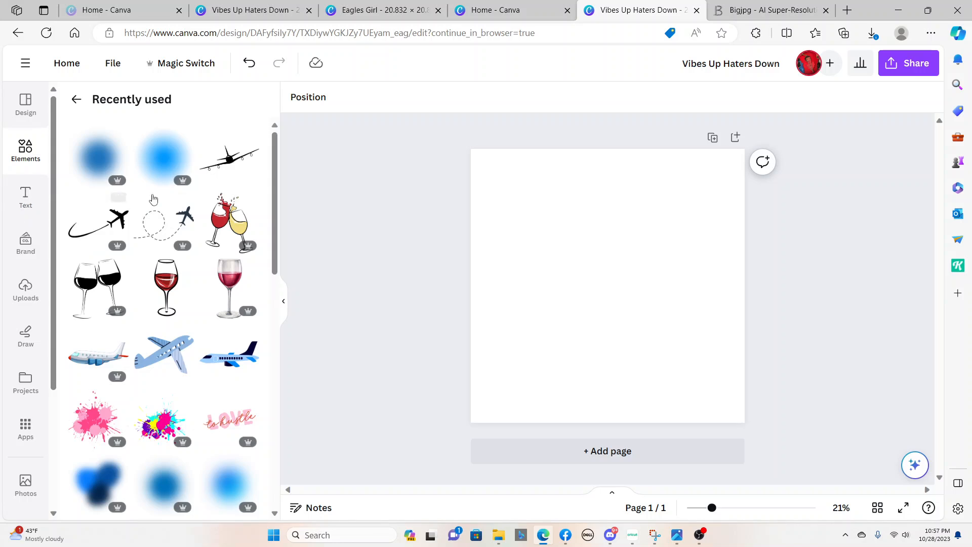
{"action": "left_click", "coordinate": [233, 166]}
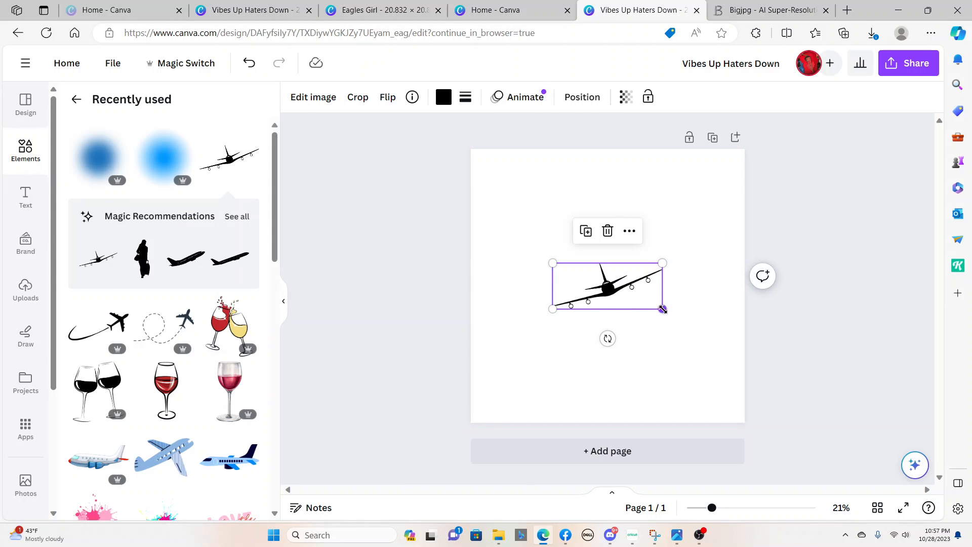
{"action": "left_click_drag", "start_coordinate": [662, 309], "coordinate": [702, 379]}
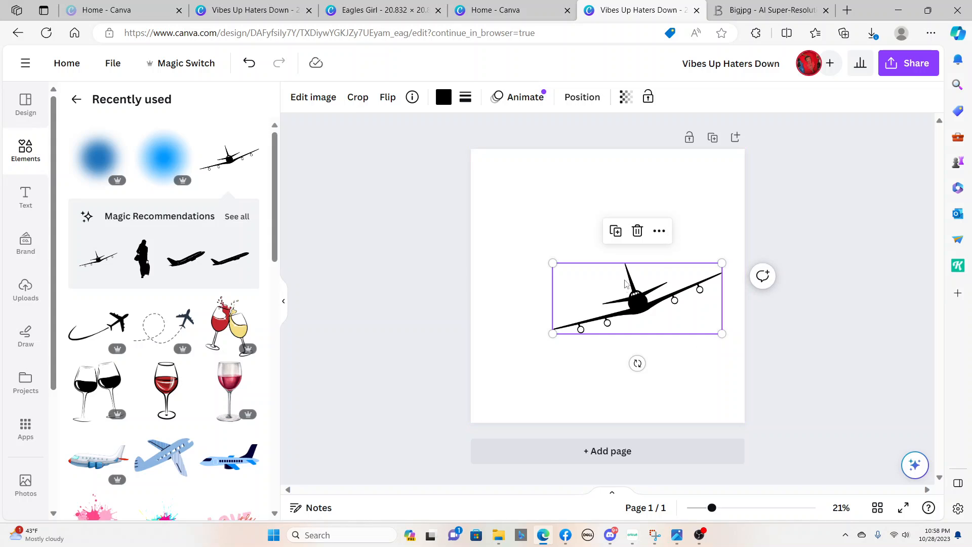
{"action": "left_click_drag", "start_coordinate": [640, 300], "coordinate": [526, 201]}
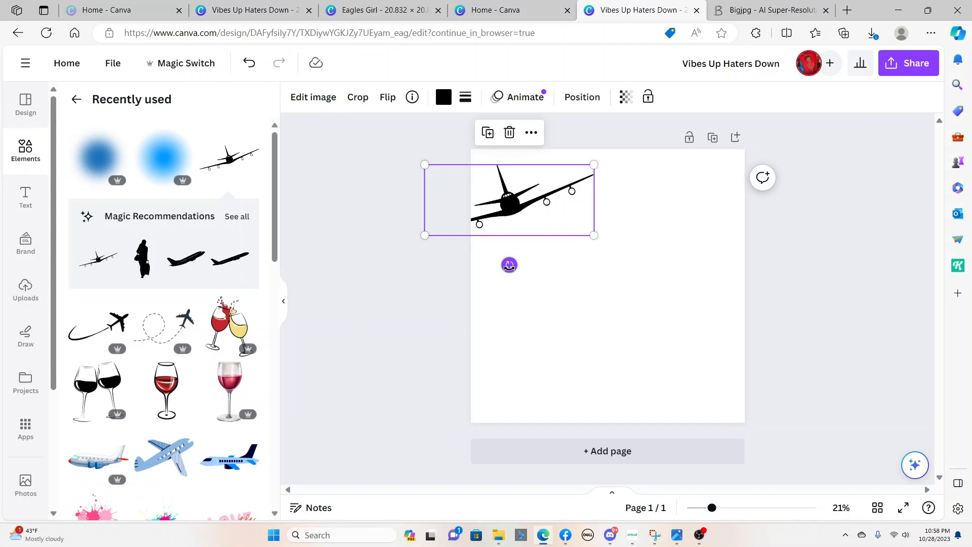
{"action": "left_click_drag", "start_coordinate": [509, 264], "coordinate": [538, 262]}
{"action": "left_click_drag", "start_coordinate": [525, 202], "coordinate": [532, 205]}
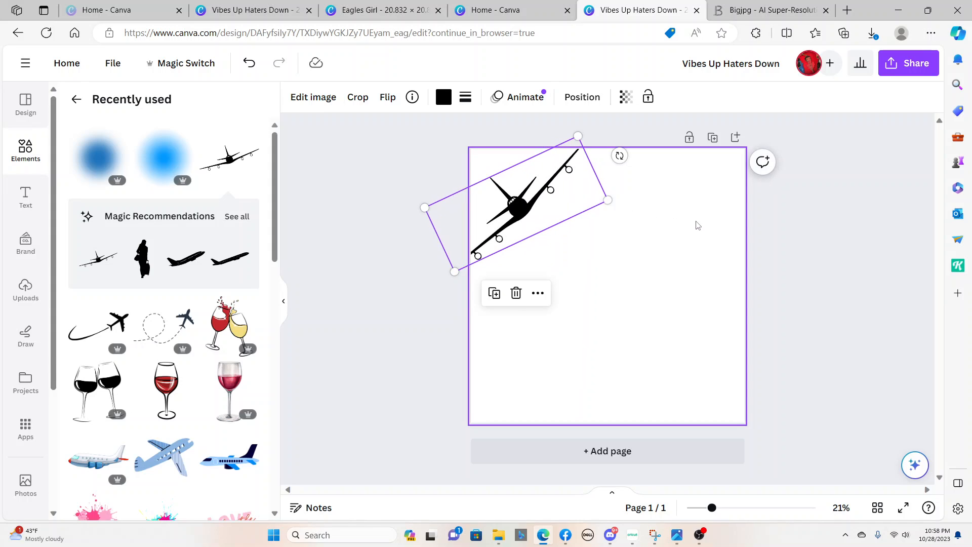
{"action": "left_click", "coordinate": [648, 249]}
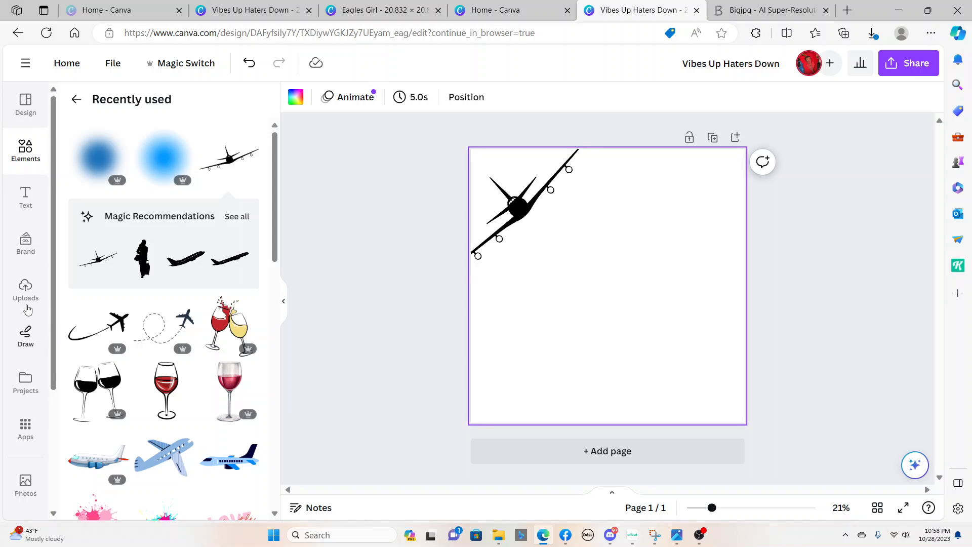
Insert the uploaded picture of five women with luggage and airplane, enlarge it and place it below the airplane silhouette
{"action": "left_click", "coordinate": [26, 290]}
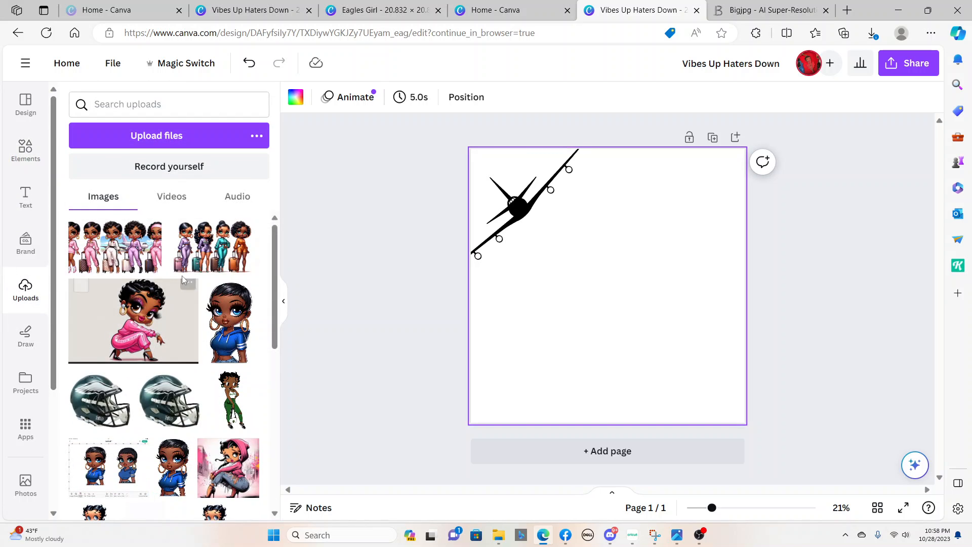
{"action": "left_click", "coordinate": [106, 258]}
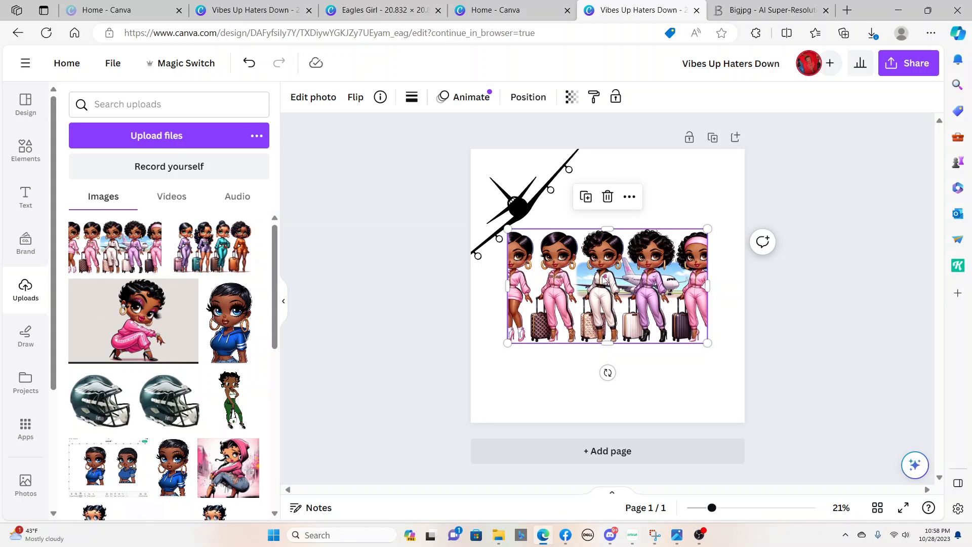
{"action": "left_click_drag", "start_coordinate": [604, 278], "coordinate": [577, 267]}
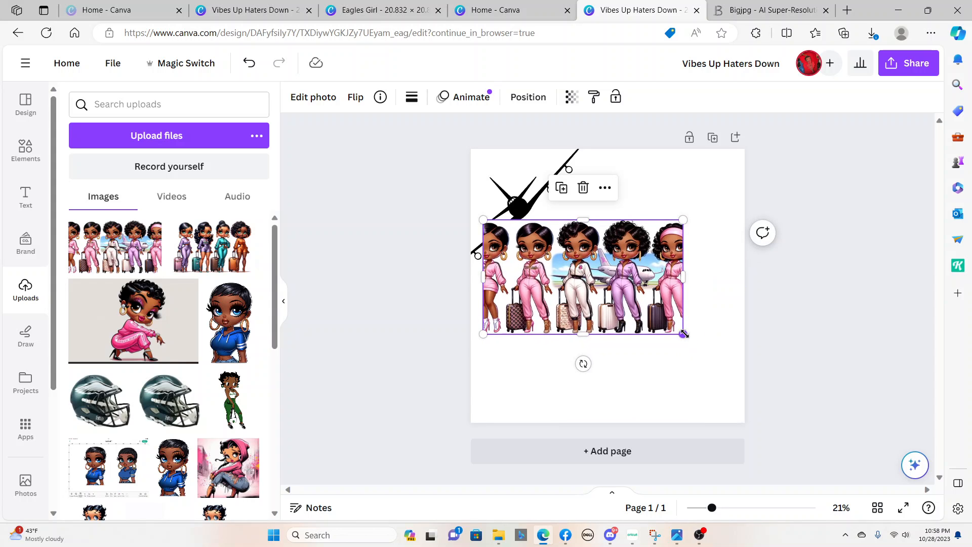
{"action": "left_click_drag", "start_coordinate": [682, 332], "coordinate": [727, 385]}
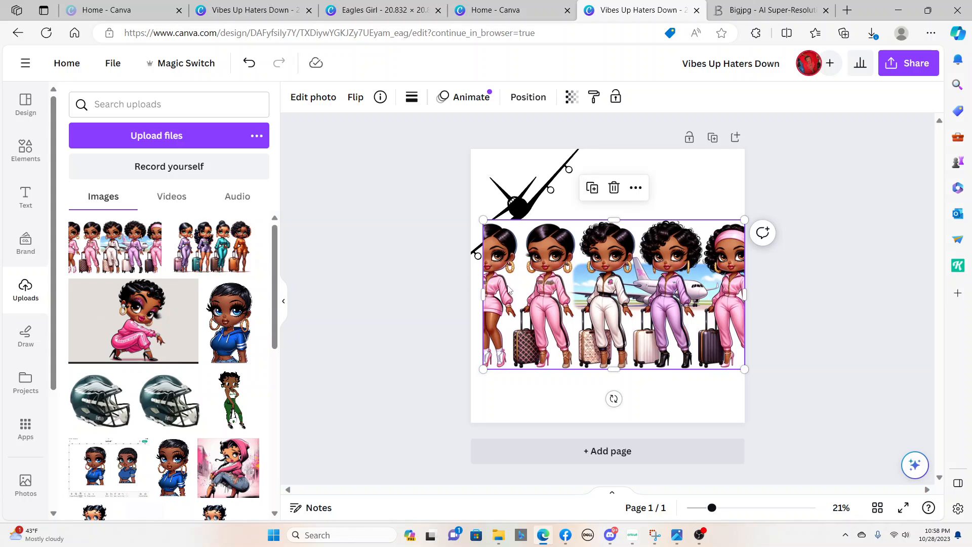
{"action": "left_click_drag", "start_coordinate": [590, 272], "coordinate": [589, 296]}
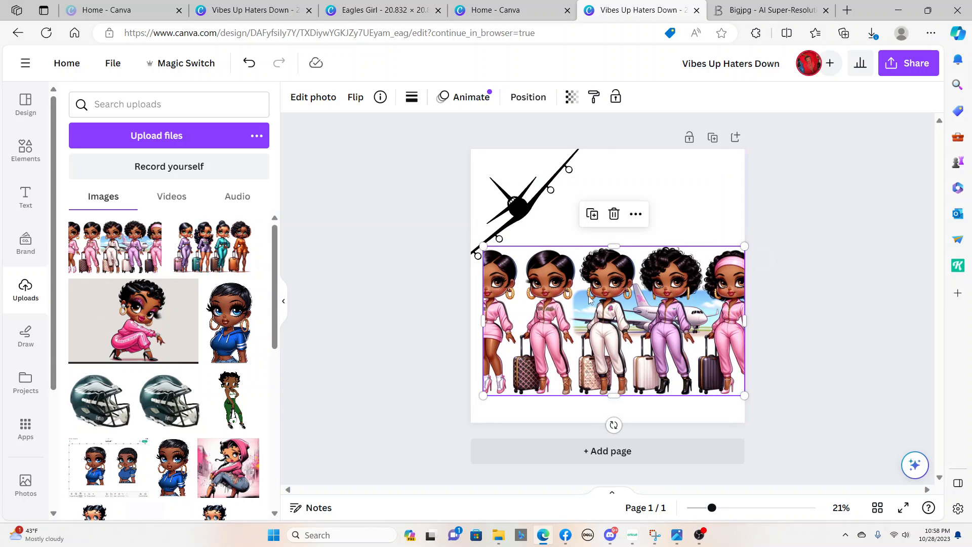
{"action": "left_click_drag", "start_coordinate": [569, 250], "coordinate": [535, 250]}
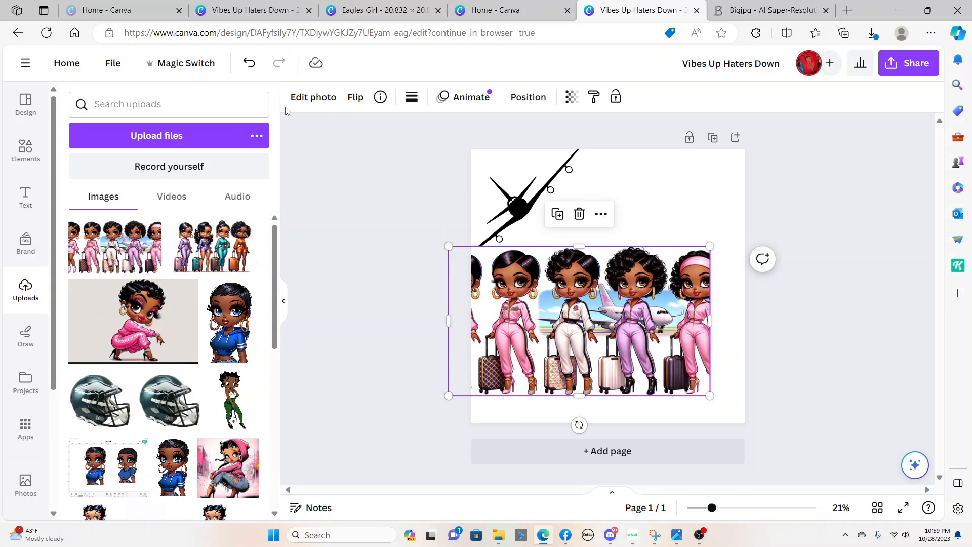
{"action": "left_click", "coordinate": [312, 101]}
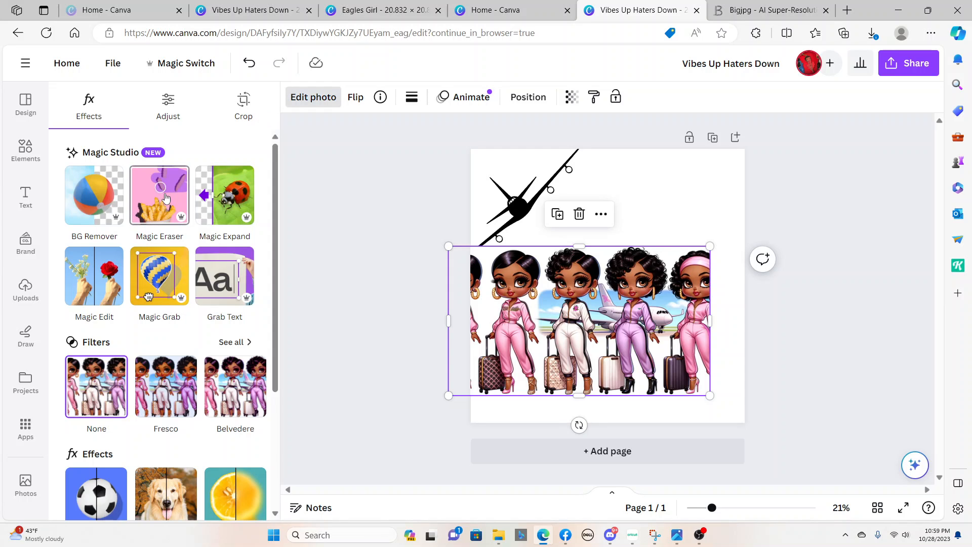
{"action": "left_click", "coordinate": [167, 197]}
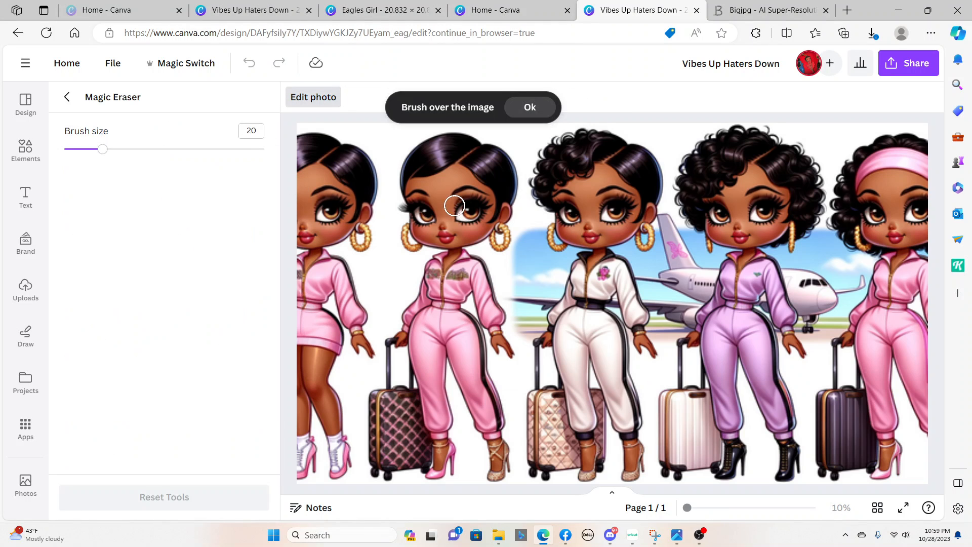
{"action": "left_click", "coordinate": [66, 96]}
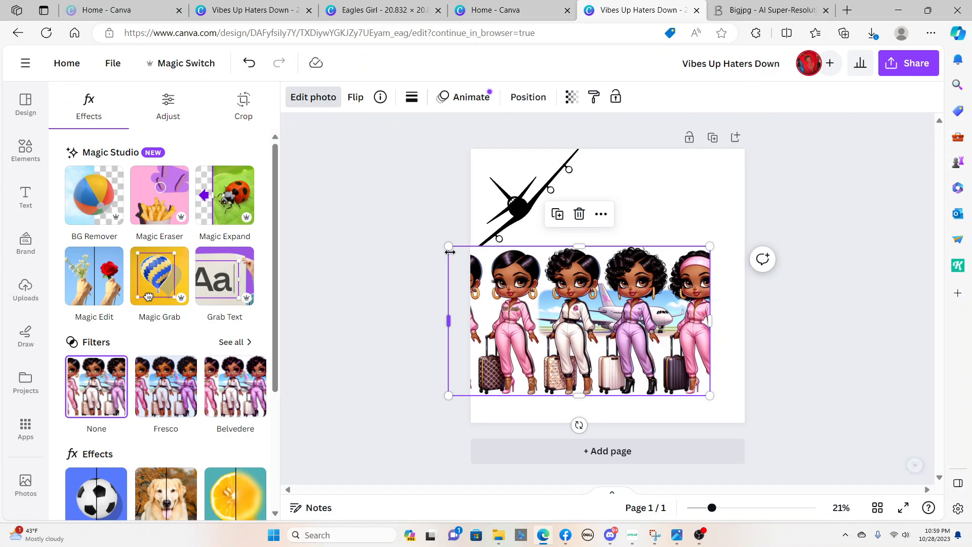
Shrink and center the group picture, and crop it freeform to the middle three women, cutting off the outer figures
{"action": "left_click_drag", "start_coordinate": [449, 247], "coordinate": [536, 305]}
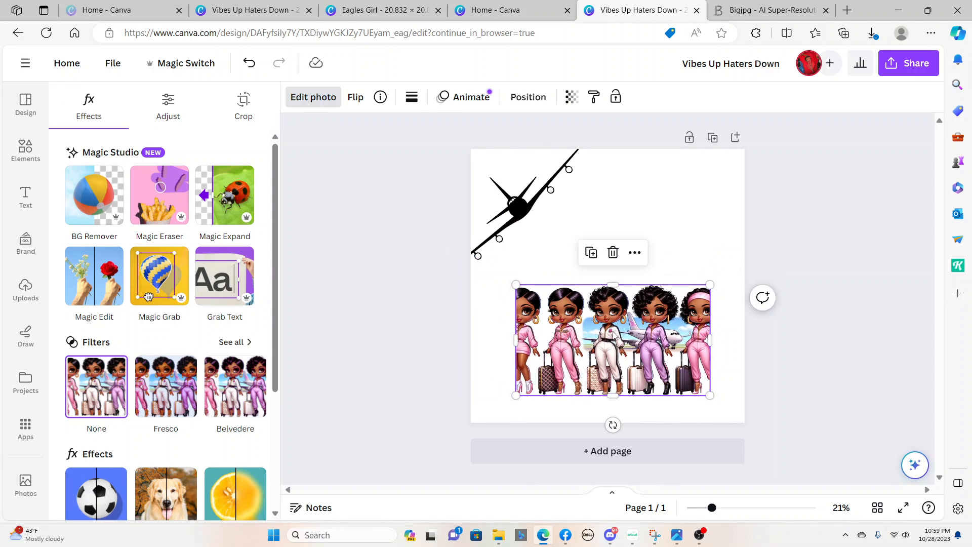
{"action": "left_click_drag", "start_coordinate": [615, 335], "coordinate": [604, 293]}
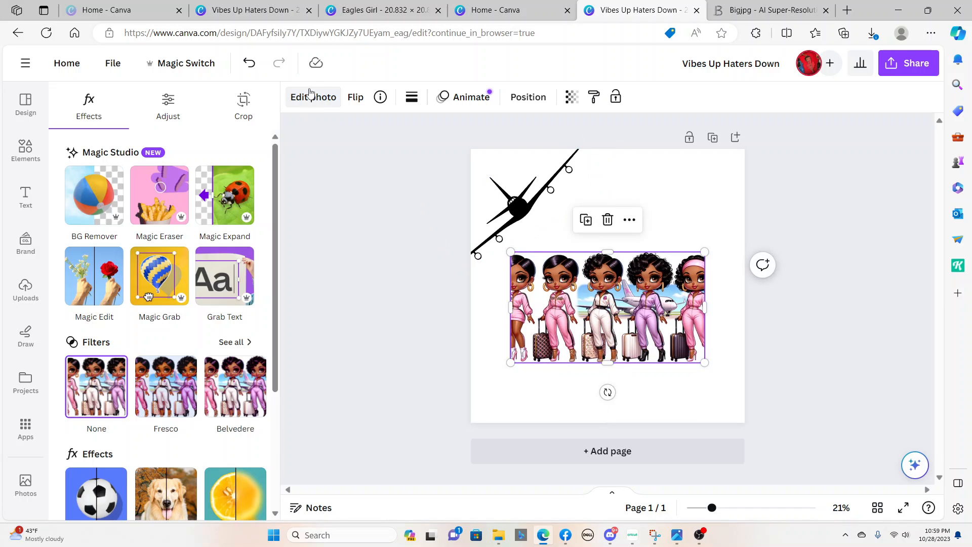
{"action": "left_click", "coordinate": [243, 104]}
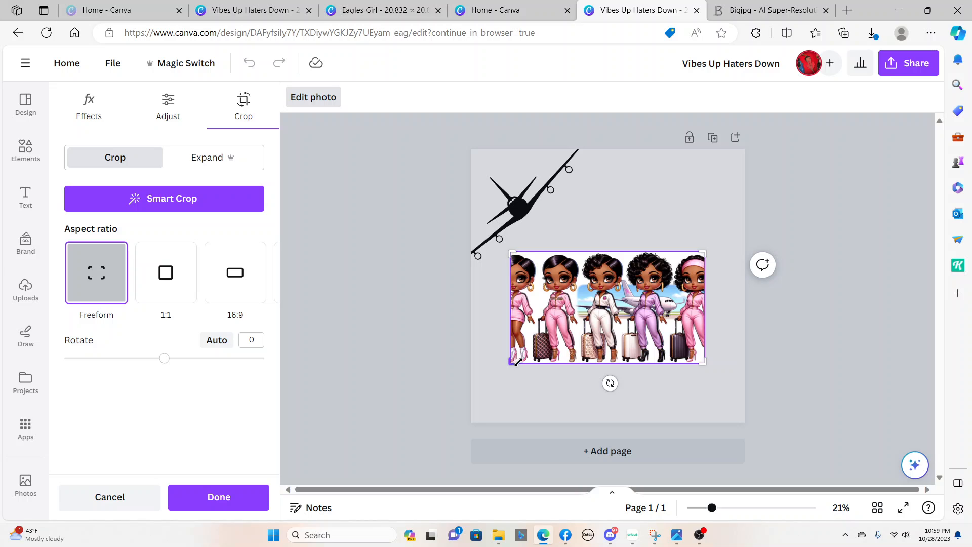
{"action": "left_click_drag", "start_coordinate": [517, 361], "coordinate": [532, 363]}
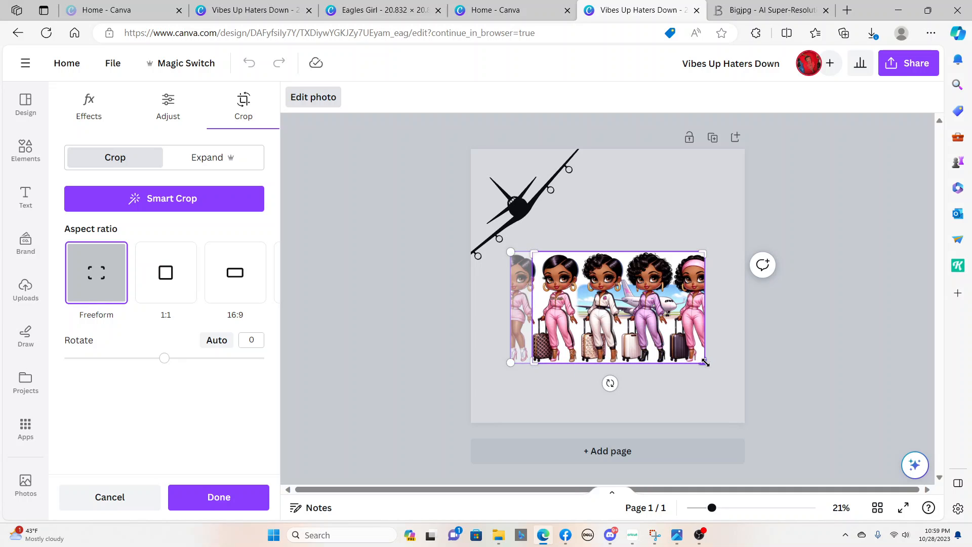
{"action": "left_click_drag", "start_coordinate": [705, 362], "coordinate": [681, 366]}
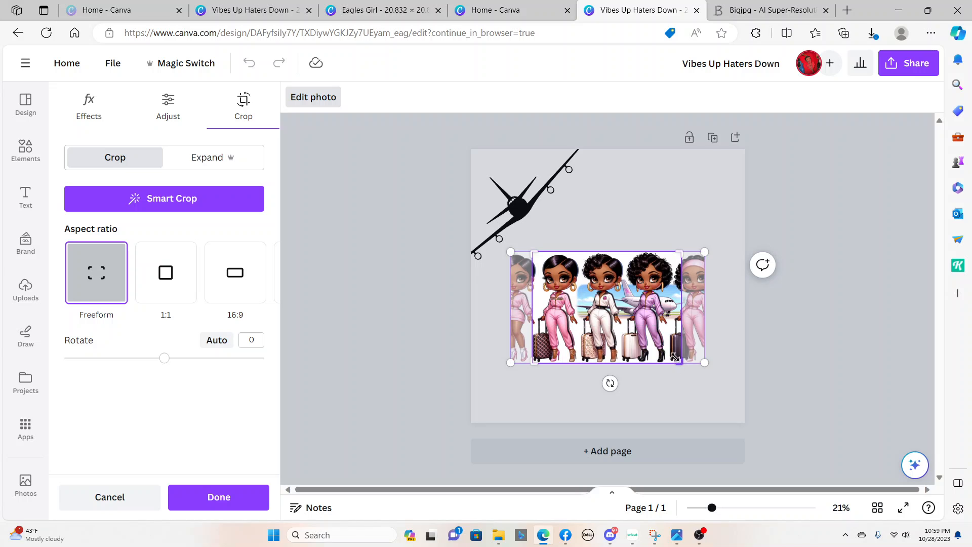
{"action": "left_click", "coordinate": [658, 202]}
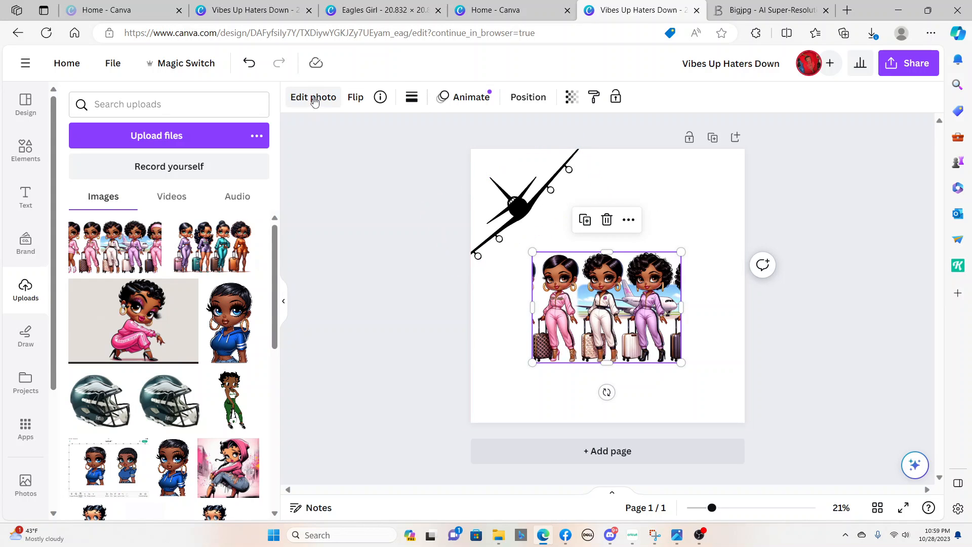
Erase the leftmost woman from the group picture using the Magic Eraser with brush size 90
{"action": "left_click", "coordinate": [315, 98]}
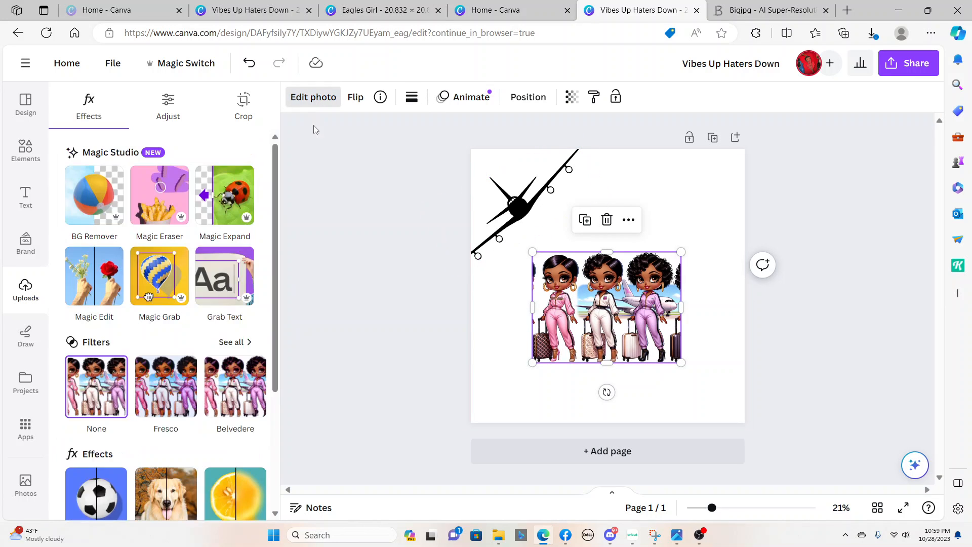
{"action": "left_click", "coordinate": [163, 201]}
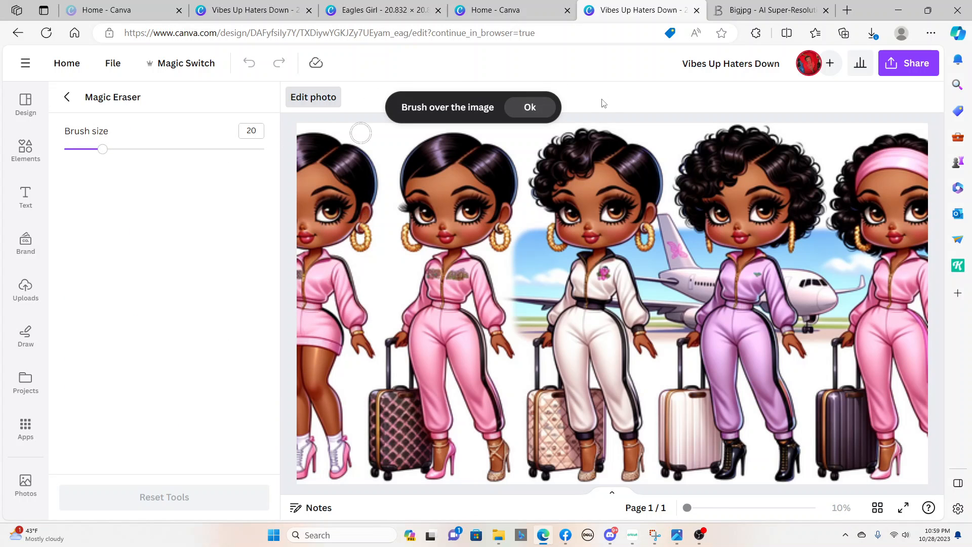
{"action": "left_click", "coordinate": [537, 114]}
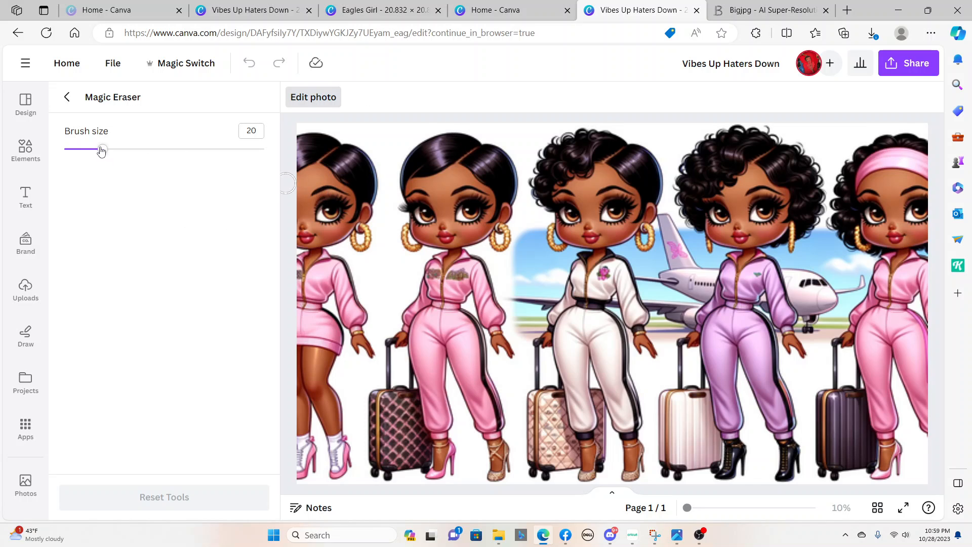
{"action": "left_click_drag", "start_coordinate": [102, 149], "coordinate": [245, 172]}
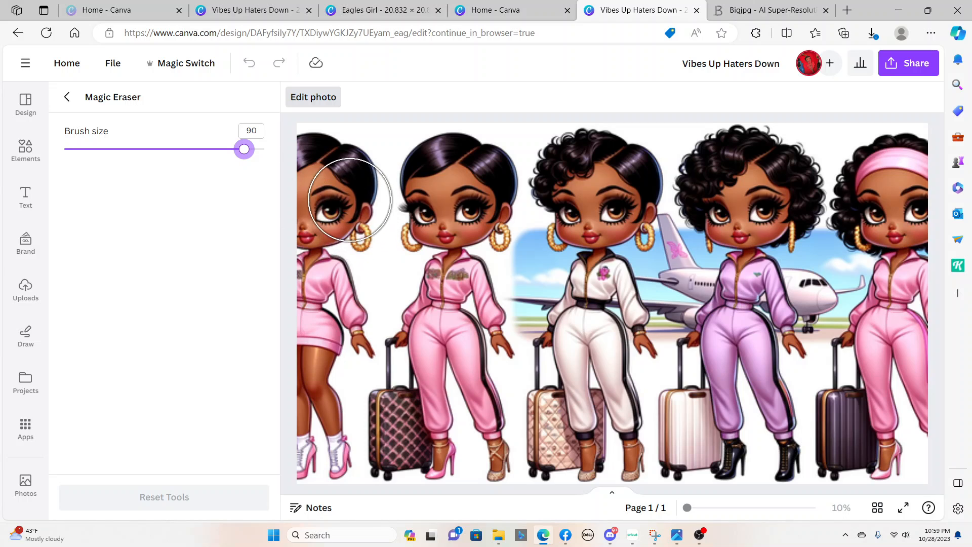
{"action": "mouse_move", "coordinate": [352, 233]}
{"action": "left_mouse_down"}
{"action": "mouse_move", "coordinate": [334, 175]}
{"action": "mouse_move", "coordinate": [316, 166]}
{"action": "mouse_move", "coordinate": [322, 199]}
{"action": "mouse_move", "coordinate": [336, 174]}
{"action": "mouse_move", "coordinate": [300, 314]}
{"action": "mouse_move", "coordinate": [303, 274]}
{"action": "mouse_move", "coordinate": [313, 337]}
{"action": "mouse_move", "coordinate": [332, 337]}
{"action": "mouse_move", "coordinate": [333, 346]}
{"action": "mouse_move", "coordinate": [315, 438]}
{"action": "mouse_move", "coordinate": [311, 416]}
{"action": "mouse_move", "coordinate": [313, 462]}
{"action": "mouse_move", "coordinate": [309, 351]}
{"action": "mouse_move", "coordinate": [327, 160]}
{"action": "mouse_move", "coordinate": [317, 163]}
{"action": "mouse_move", "coordinate": [295, 225]}
{"action": "mouse_move", "coordinate": [282, 360]}
{"action": "left_mouse_up"}
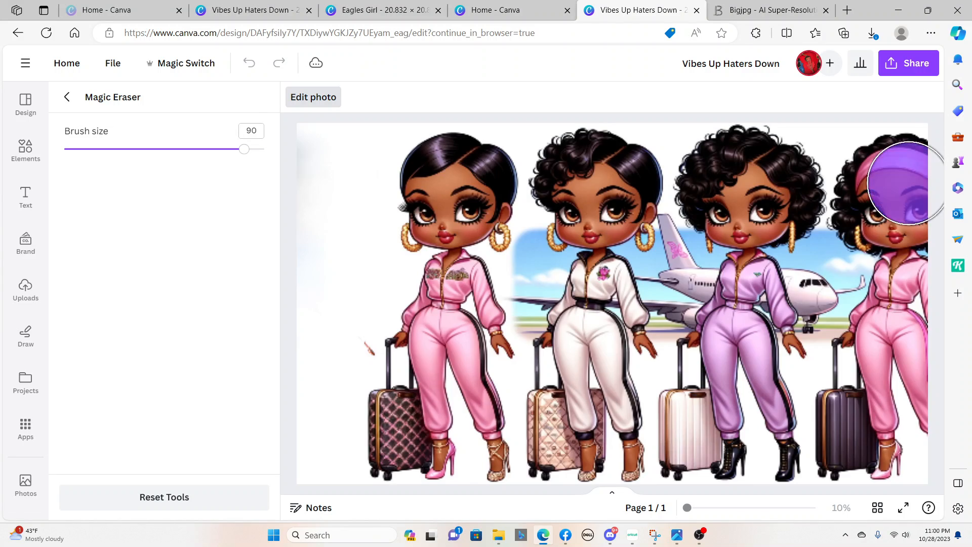
Erase the rightmost woman and her dark suitcase from the group picture with the Magic Eraser
{"action": "left_click", "coordinate": [909, 183]}
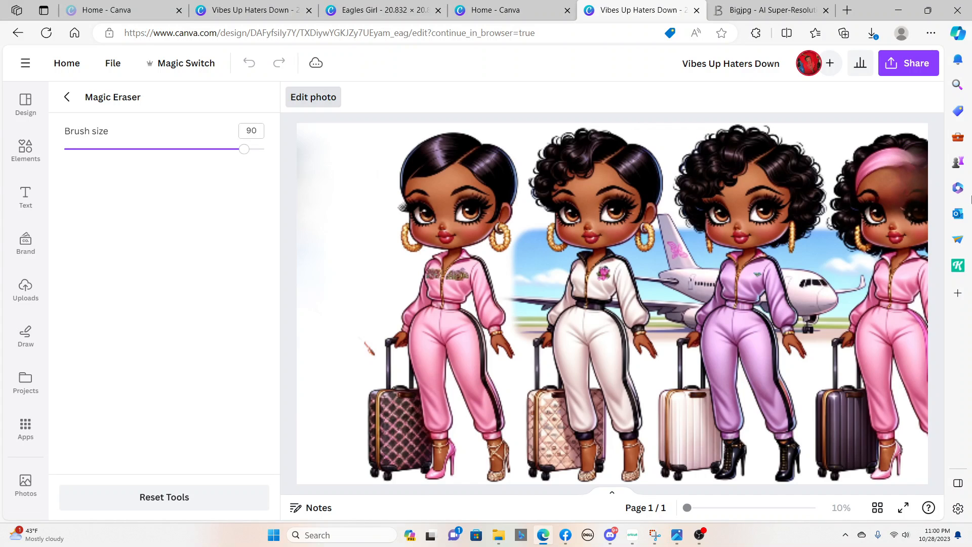
{"action": "mouse_move", "coordinate": [906, 222]}
{"action": "left_mouse_down"}
{"action": "mouse_move", "coordinate": [911, 195]}
{"action": "mouse_move", "coordinate": [899, 162]}
{"action": "mouse_move", "coordinate": [892, 179]}
{"action": "mouse_move", "coordinate": [881, 164]}
{"action": "mouse_move", "coordinate": [867, 210]}
{"action": "mouse_move", "coordinate": [921, 257]}
{"action": "mouse_move", "coordinate": [883, 276]}
{"action": "mouse_move", "coordinate": [877, 267]}
{"action": "mouse_move", "coordinate": [884, 335]}
{"action": "mouse_move", "coordinate": [858, 392]}
{"action": "mouse_move", "coordinate": [855, 451]}
{"action": "mouse_move", "coordinate": [884, 448]}
{"action": "mouse_move", "coordinate": [902, 401]}
{"action": "left_mouse_up"}
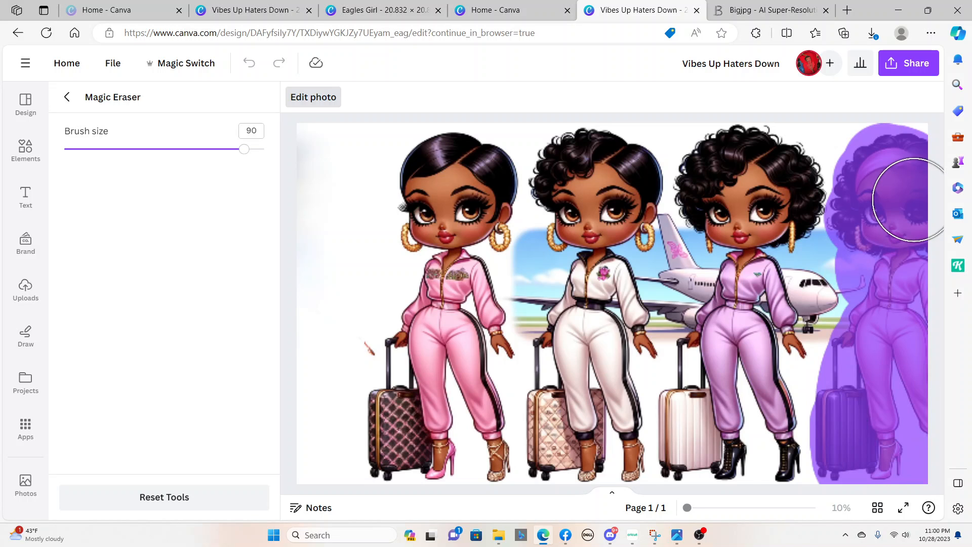
{"action": "left_click_drag", "start_coordinate": [913, 200], "coordinate": [889, 178]}
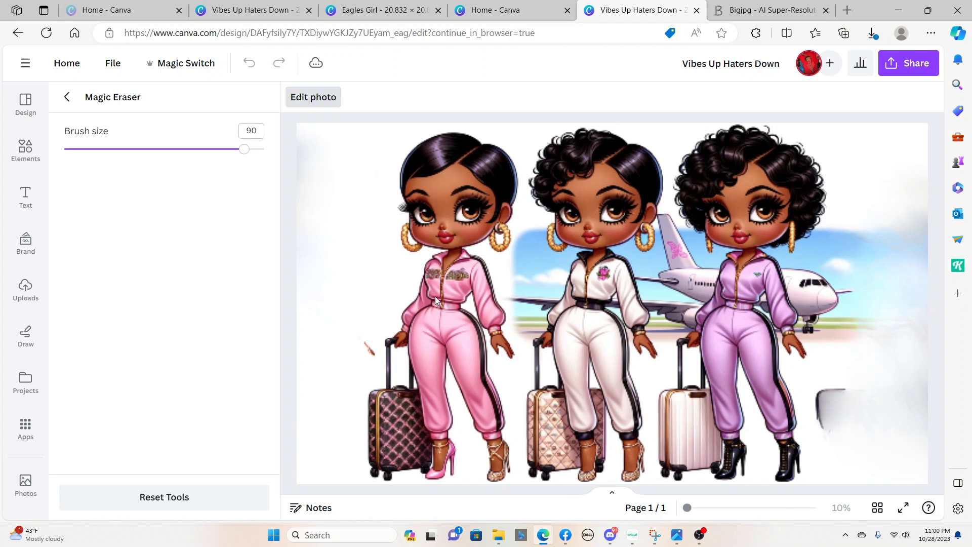
Erase the small red mark beside the first suitcase and the dark suitcase remnant with the Magic Eraser, and return to the page
{"action": "left_click_drag", "start_coordinate": [324, 352], "coordinate": [341, 355]}
{"action": "mouse_move", "coordinate": [890, 340]}
{"action": "left_mouse_down"}
{"action": "mouse_move", "coordinate": [870, 415]}
{"action": "mouse_move", "coordinate": [866, 398]}
{"action": "mouse_move", "coordinate": [845, 395]}
{"action": "mouse_move", "coordinate": [850, 448]}
{"action": "mouse_move", "coordinate": [846, 425]}
{"action": "mouse_move", "coordinate": [883, 454]}
{"action": "mouse_move", "coordinate": [892, 447]}
{"action": "mouse_move", "coordinate": [890, 327]}
{"action": "mouse_move", "coordinate": [901, 373]}
{"action": "mouse_move", "coordinate": [914, 242]}
{"action": "mouse_move", "coordinate": [887, 223]}
{"action": "mouse_move", "coordinate": [881, 192]}
{"action": "mouse_move", "coordinate": [899, 154]}
{"action": "mouse_move", "coordinate": [902, 255]}
{"action": "mouse_move", "coordinate": [852, 412]}
{"action": "left_mouse_up"}
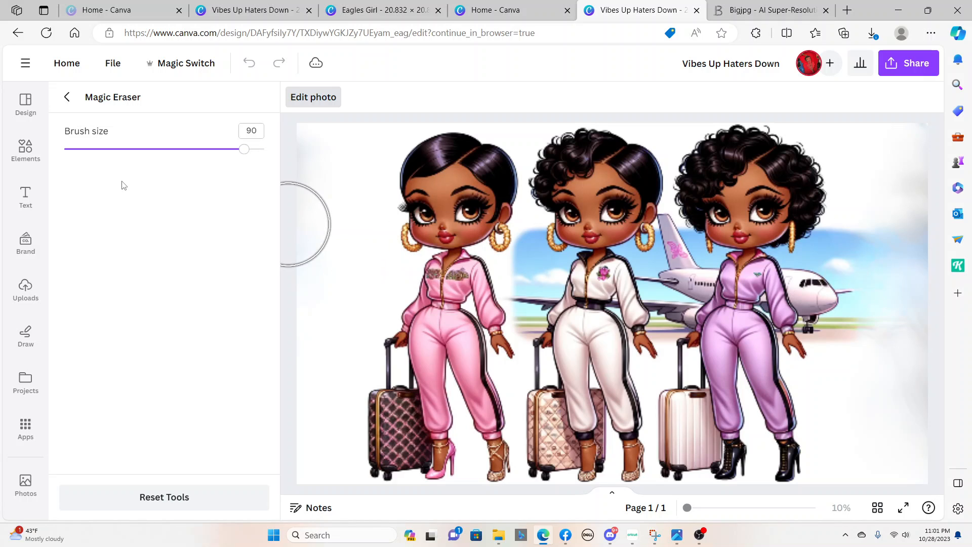
{"action": "left_click", "coordinate": [67, 97]}
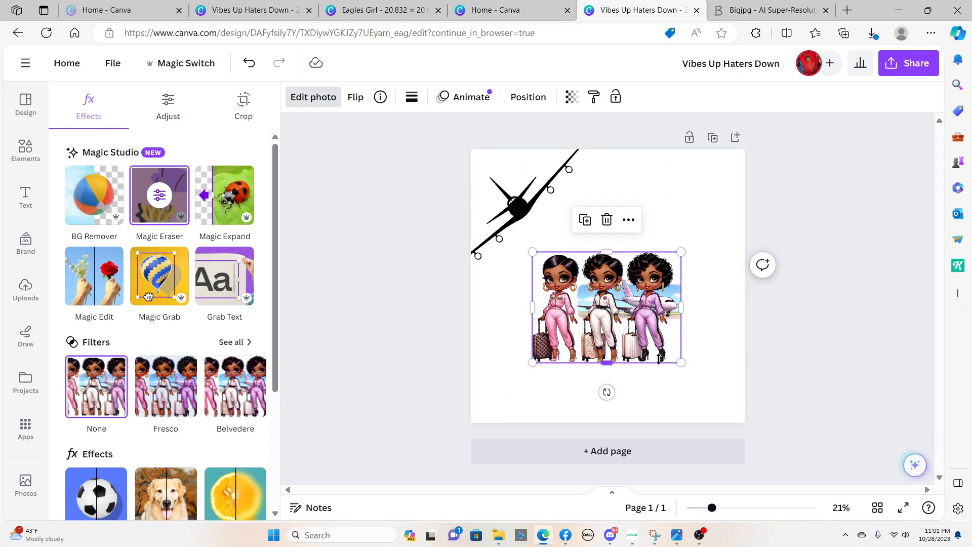
Enlarge the picture of three women and center it in the lower part of the page below the airplane silhouette
{"action": "left_click_drag", "start_coordinate": [680, 361], "coordinate": [753, 412]}
{"action": "left_click_drag", "start_coordinate": [668, 331], "coordinate": [634, 316]}
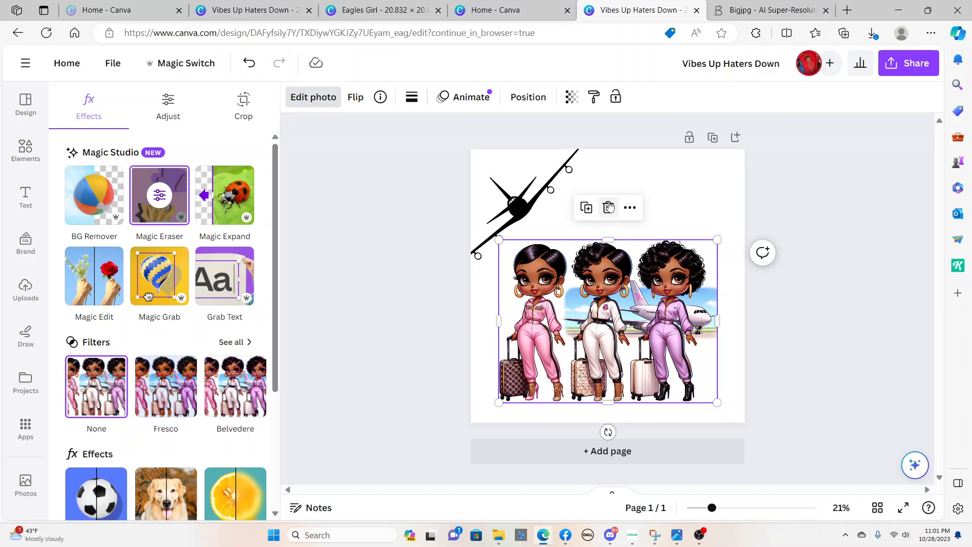
{"action": "left_click_drag", "start_coordinate": [624, 291], "coordinate": [623, 300]}
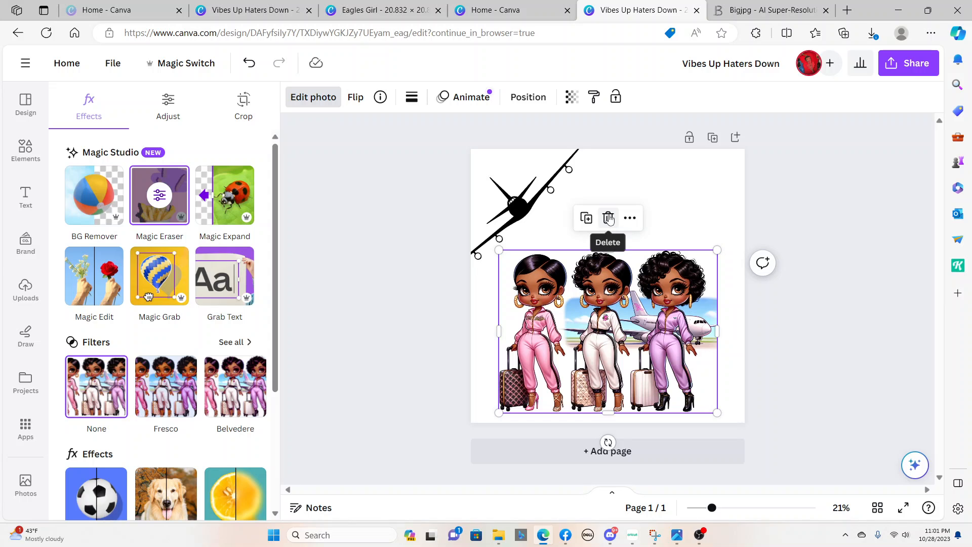
Replace the three-women picture with the uploaded picture of four women with luggage, placed in the lower part of the page
{"action": "left_click", "coordinate": [608, 218]}
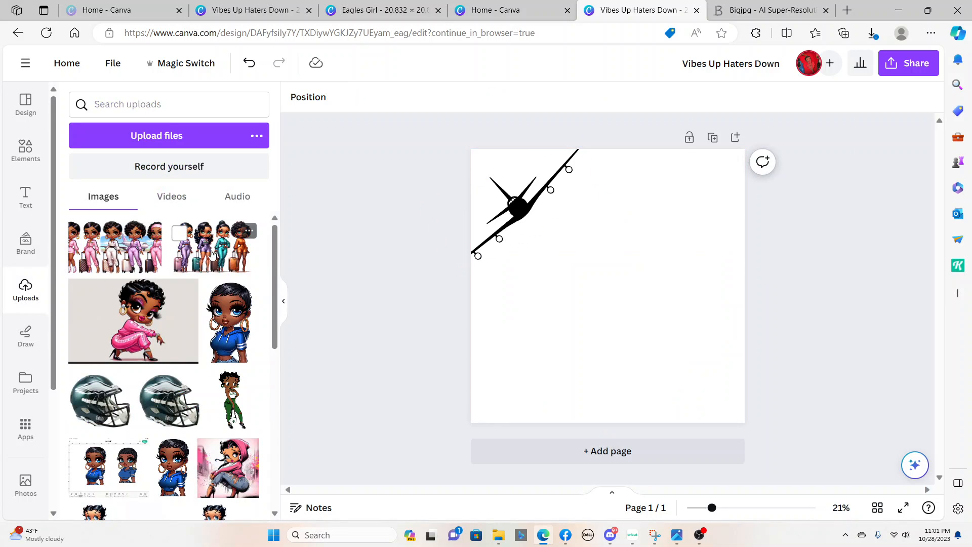
{"action": "left_click", "coordinate": [211, 256]}
{"action": "left_click_drag", "start_coordinate": [641, 284], "coordinate": [671, 354]}
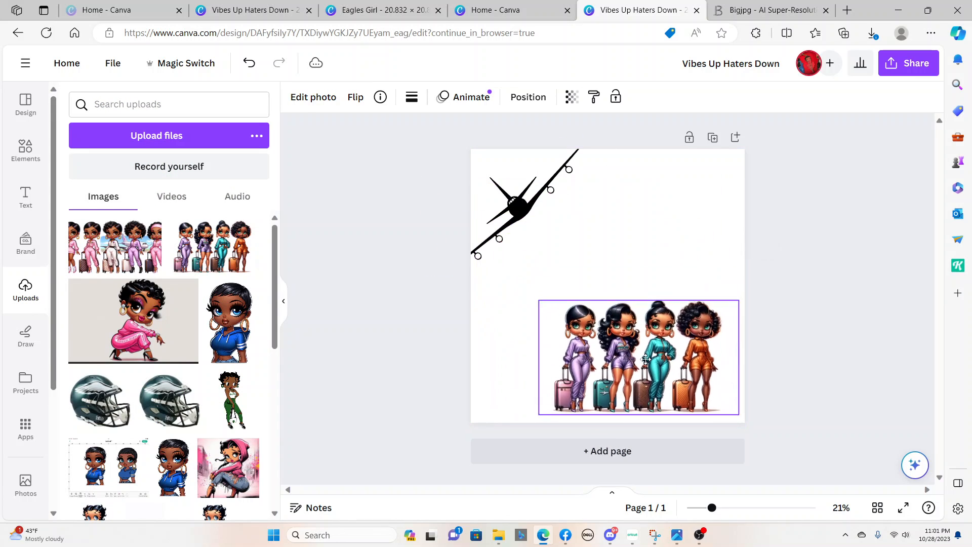
Shift the airplane silhouette further off the page's upper-left corner and move the four-women picture up to the horizontal center
{"action": "left_click", "coordinate": [507, 185]}
{"action": "left_click_drag", "start_coordinate": [507, 185], "coordinate": [494, 186]}
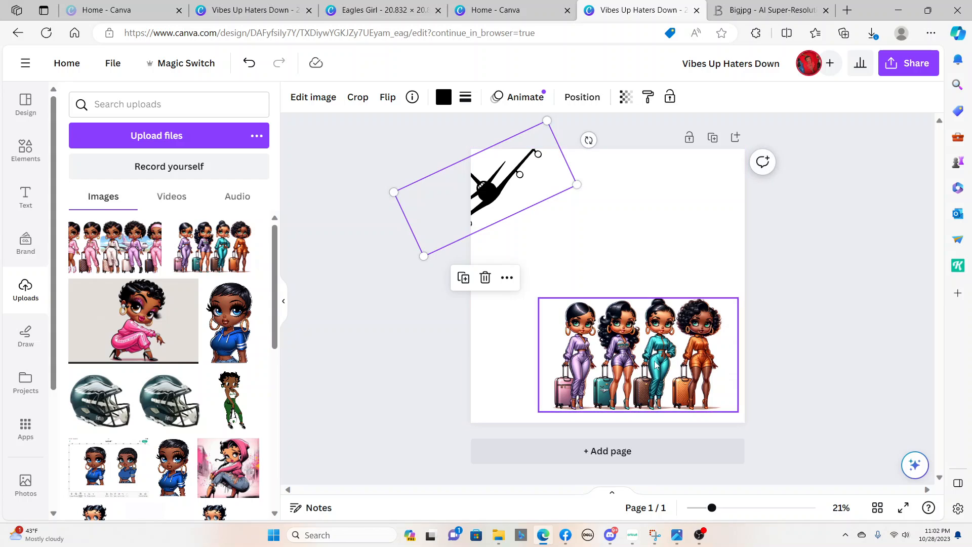
{"action": "left_click_drag", "start_coordinate": [656, 363], "coordinate": [629, 263]}
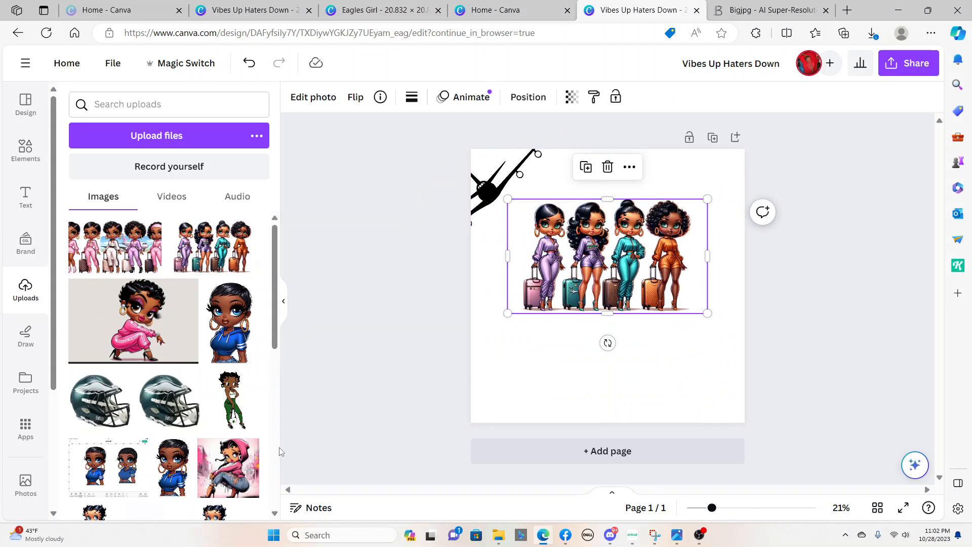
Insert the uploaded picture of the crouching girl in a pink hoodie and delete it again
{"action": "left_click_drag", "start_coordinate": [233, 471], "coordinate": [621, 258]}
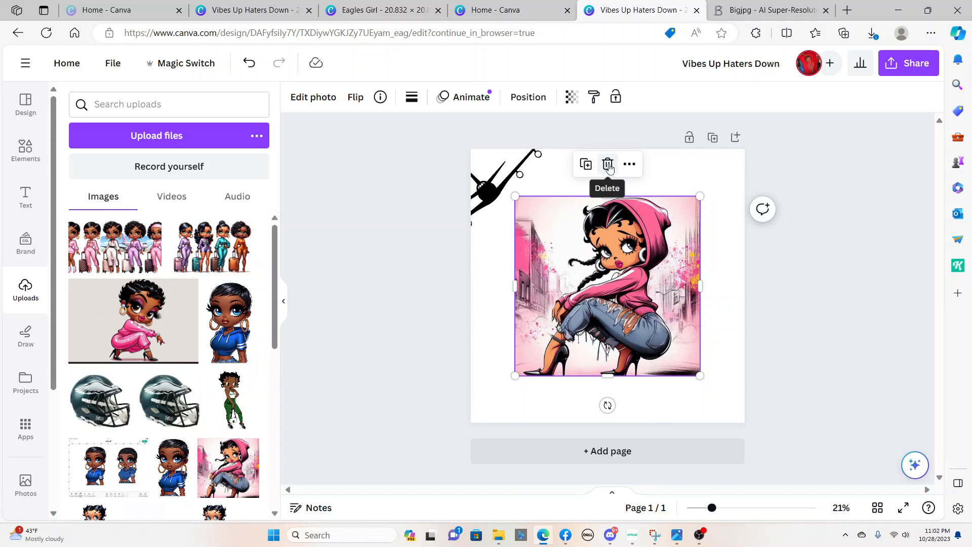
{"action": "left_click", "coordinate": [609, 169]}
Enlarge the four-women picture to nearly the full page width and place it in the middle of the page
{"action": "left_click", "coordinate": [605, 268]}
{"action": "left_click_drag", "start_coordinate": [605, 269], "coordinate": [570, 276]}
{"action": "left_click_drag", "start_coordinate": [675, 324], "coordinate": [724, 393]}
{"action": "left_click_drag", "start_coordinate": [637, 267], "coordinate": [629, 275]}
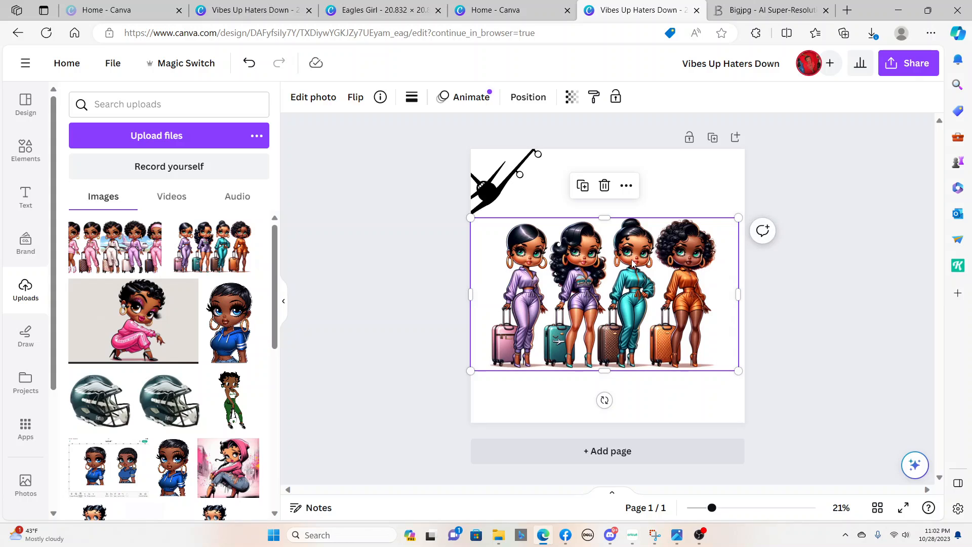
Remove the background of the four-women picture with BG Remover and nudge the picture slightly upward
{"action": "left_click", "coordinate": [653, 177]}
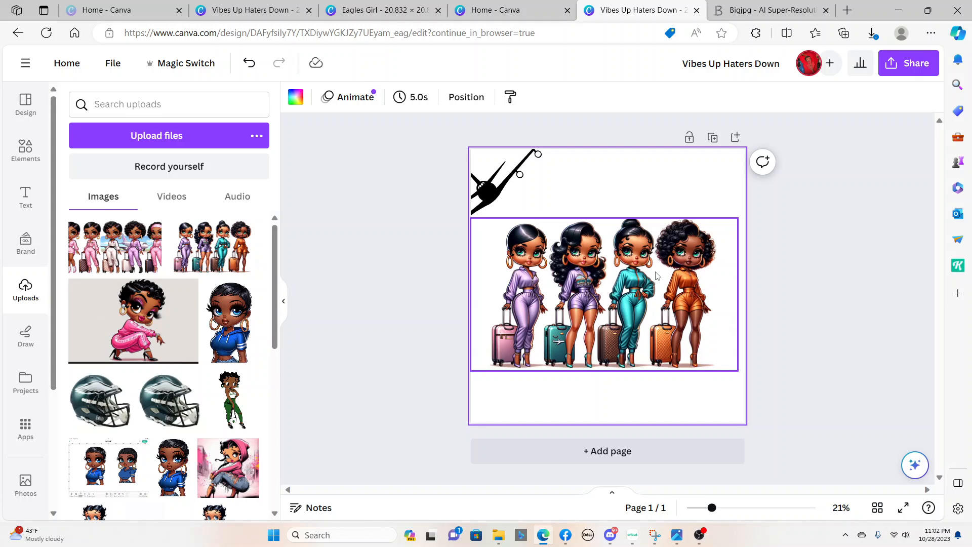
{"action": "left_click", "coordinate": [694, 320]}
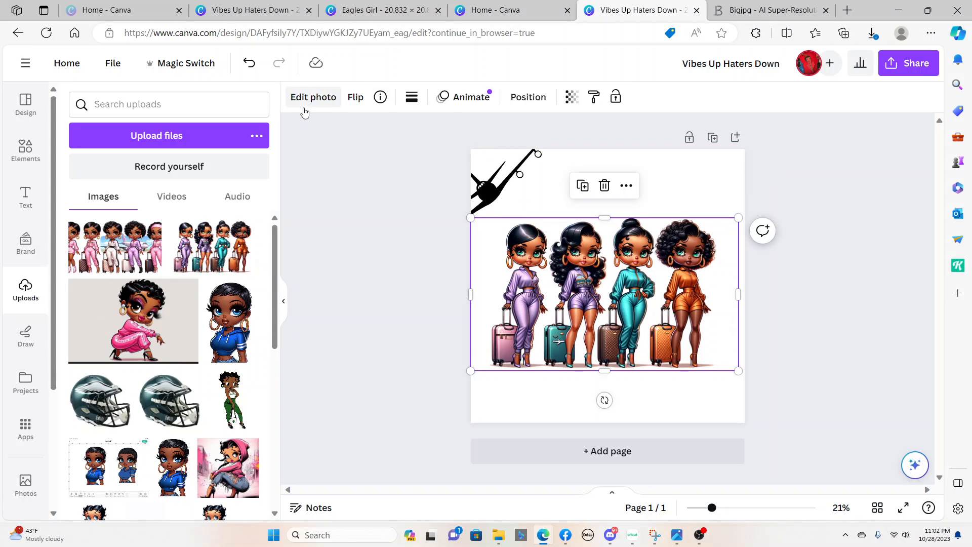
{"action": "left_click", "coordinate": [313, 97]}
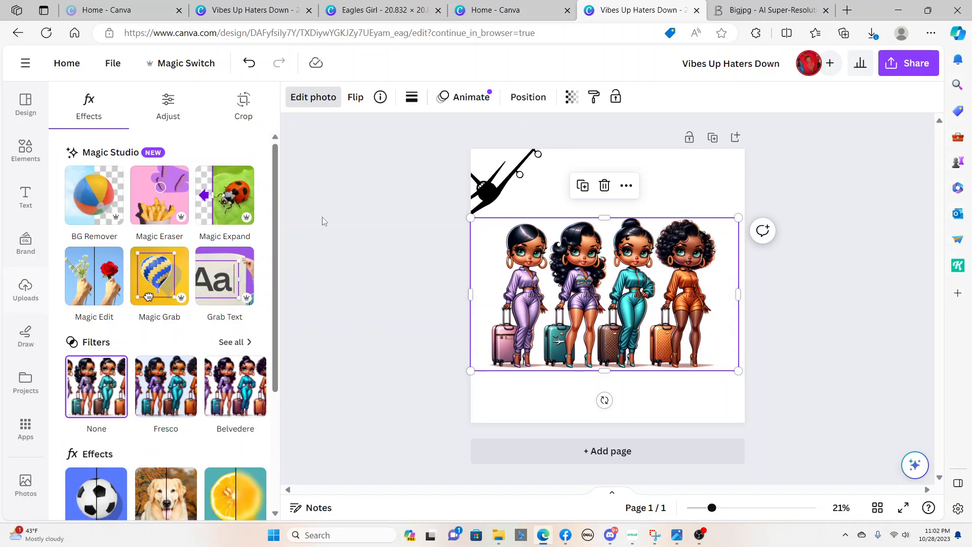
{"action": "left_click", "coordinate": [102, 187]}
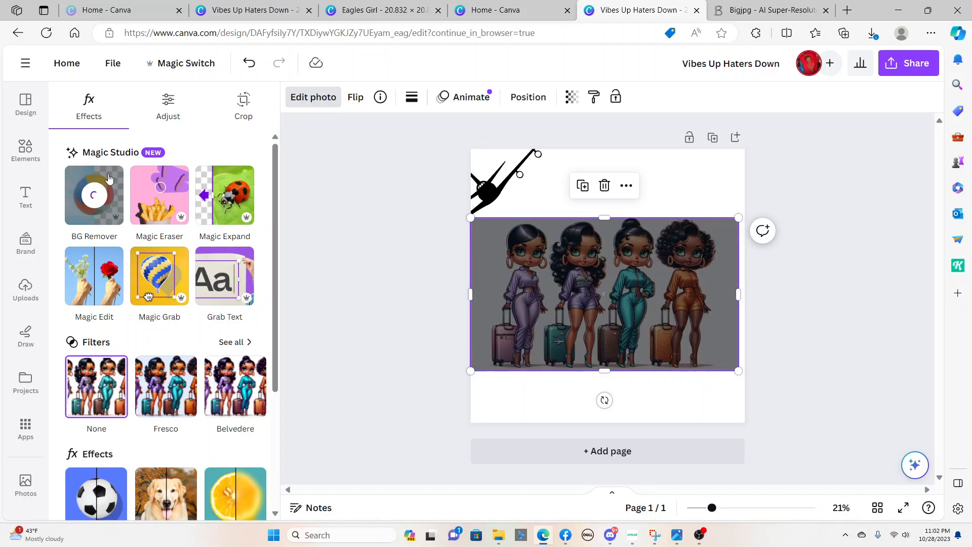
{"action": "left_click", "coordinate": [699, 403]}
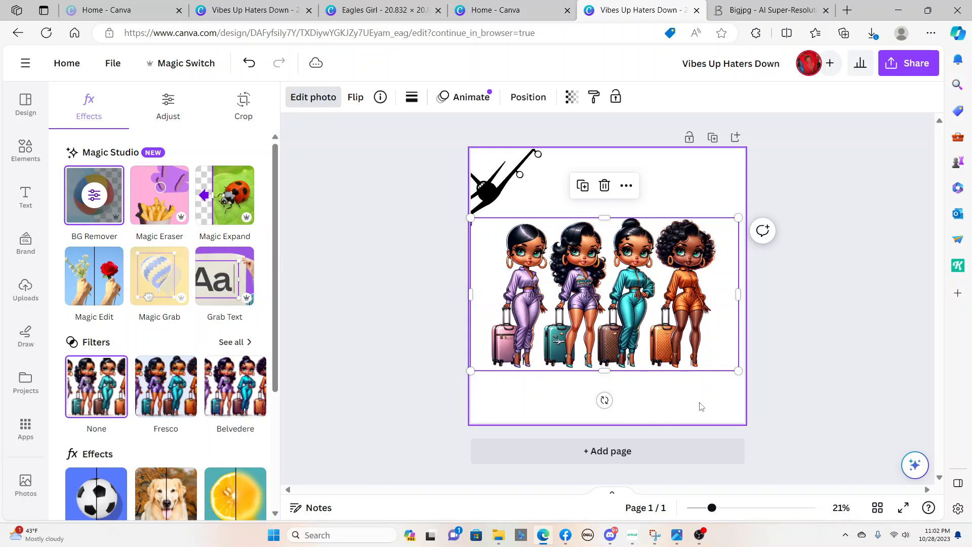
{"action": "left_click", "coordinate": [615, 298]}
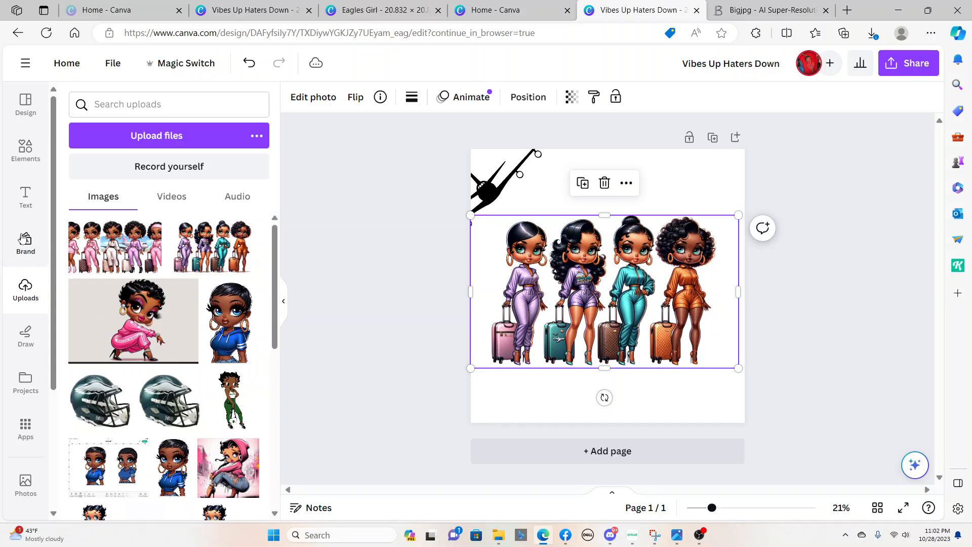
Delete the airplane silhouette from the page and bring up the text options
{"action": "left_click", "coordinate": [28, 201]}
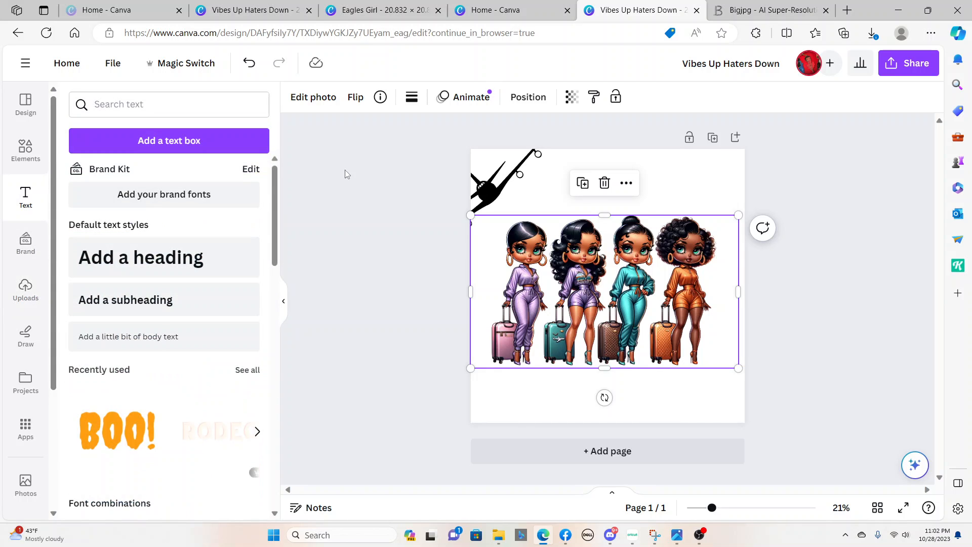
{"action": "left_click", "coordinate": [476, 195]}
{"action": "left_click", "coordinate": [485, 278]}
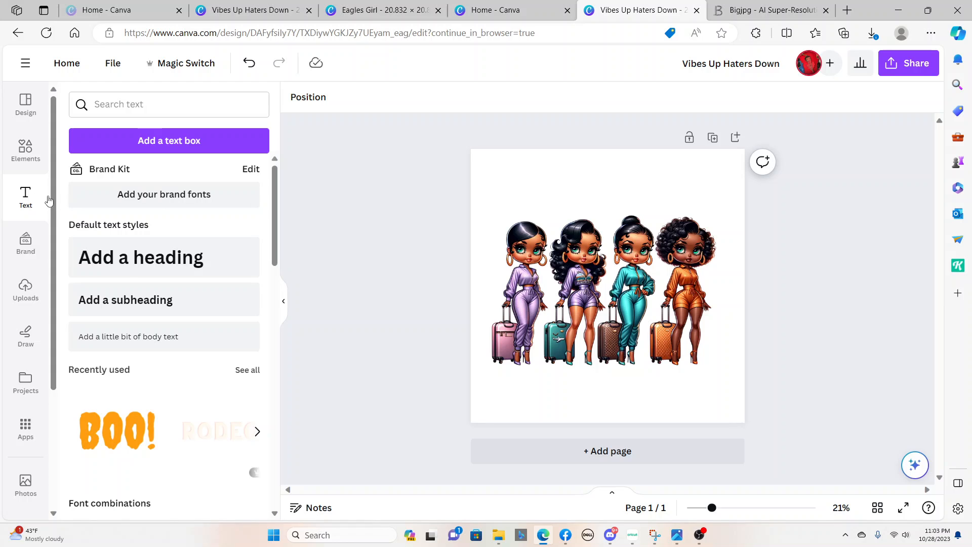
Add a heading reading "Oh Sip" and place it centered above the women
{"action": "left_click", "coordinate": [136, 256]}
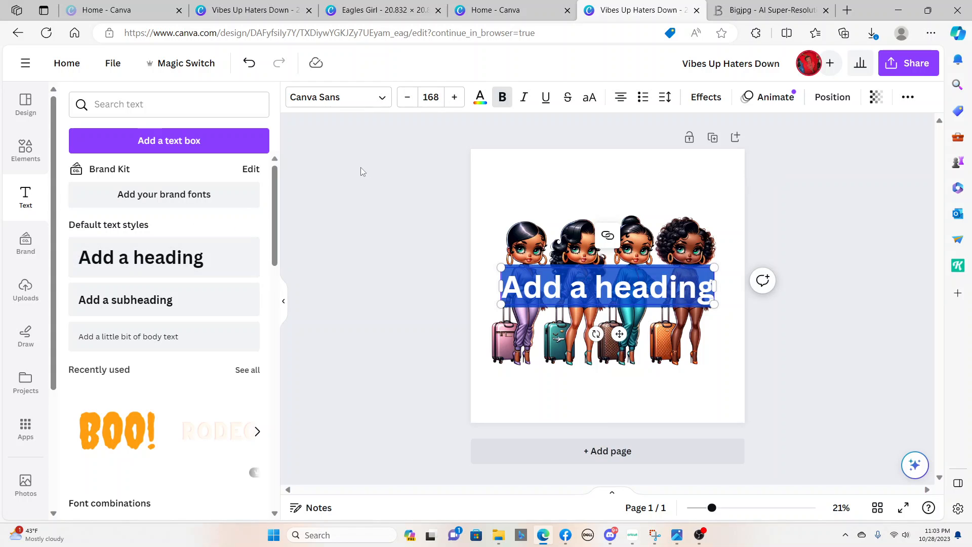
{"action": "type", "text": "Oh Si"}
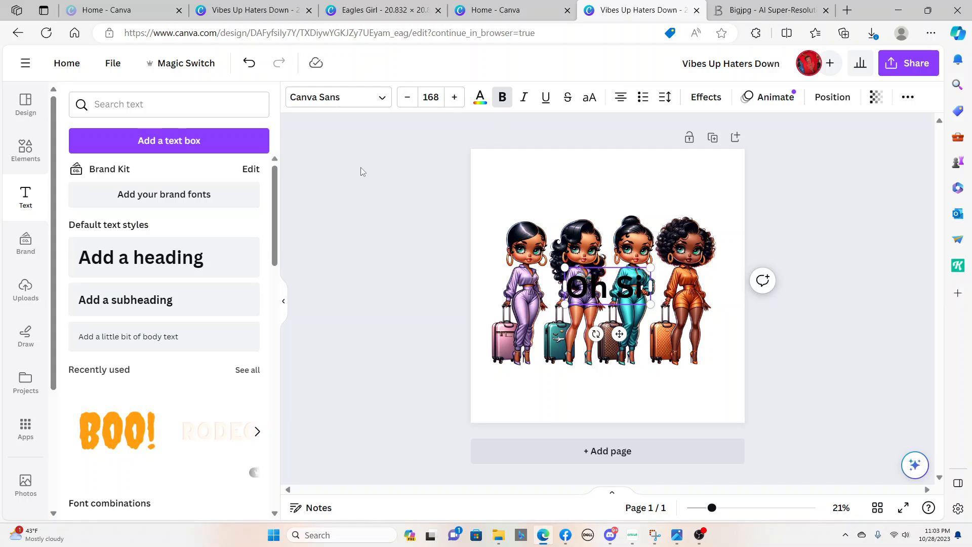
{"action": "type", "text": "p"}
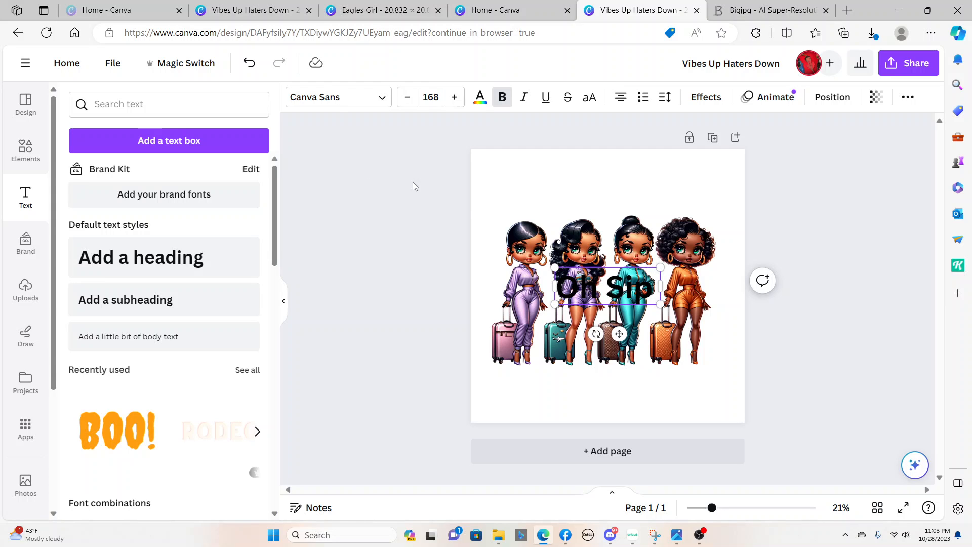
{"action": "left_click", "coordinate": [675, 402]}
{"action": "left_click_drag", "start_coordinate": [604, 285], "coordinate": [604, 198]}
Add a second heading reading "It's A Girls Trip"
{"action": "left_click", "coordinate": [138, 257]}
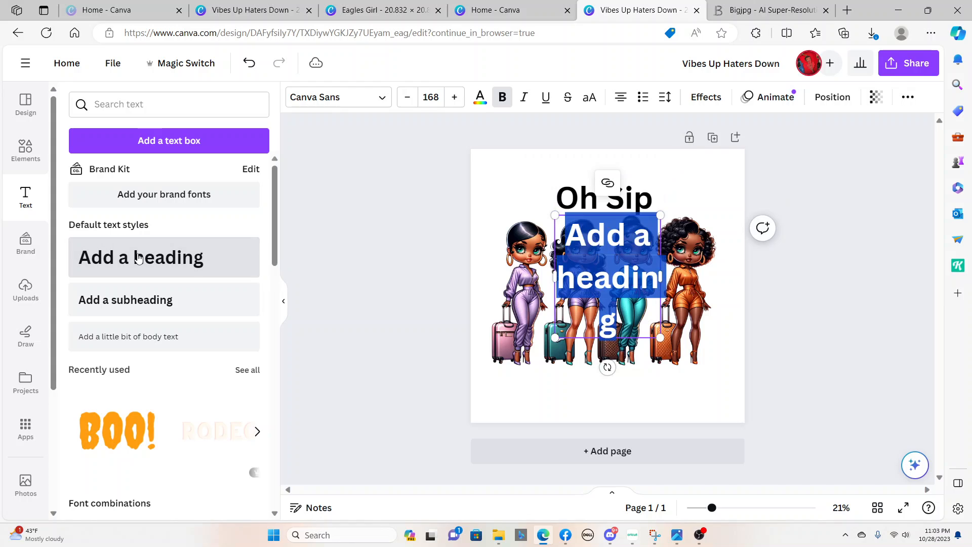
{"action": "type", "text": "Its"}
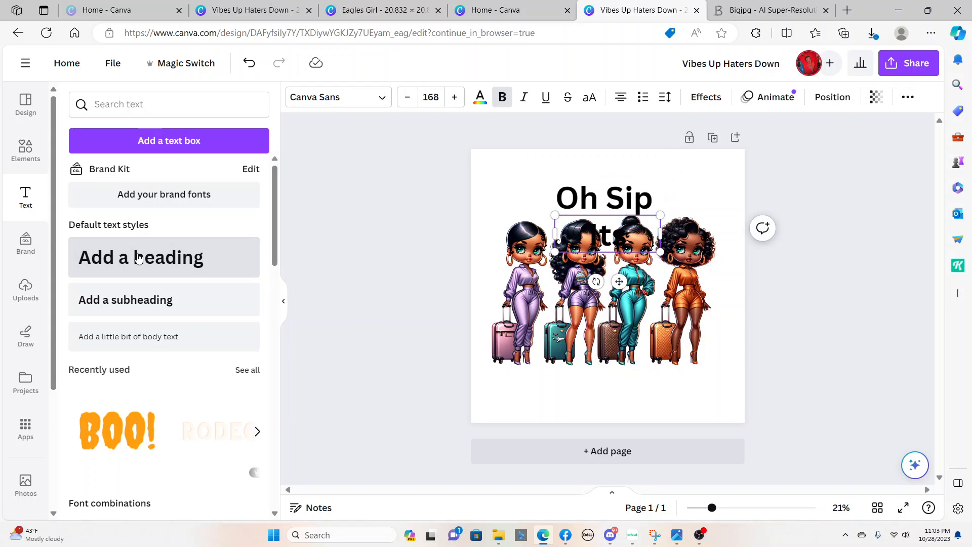
{"action": "key", "text": "BackSpace"}
{"action": "key", "text": "BackSpace"}
{"action": "type", "text": "t's A gl"}
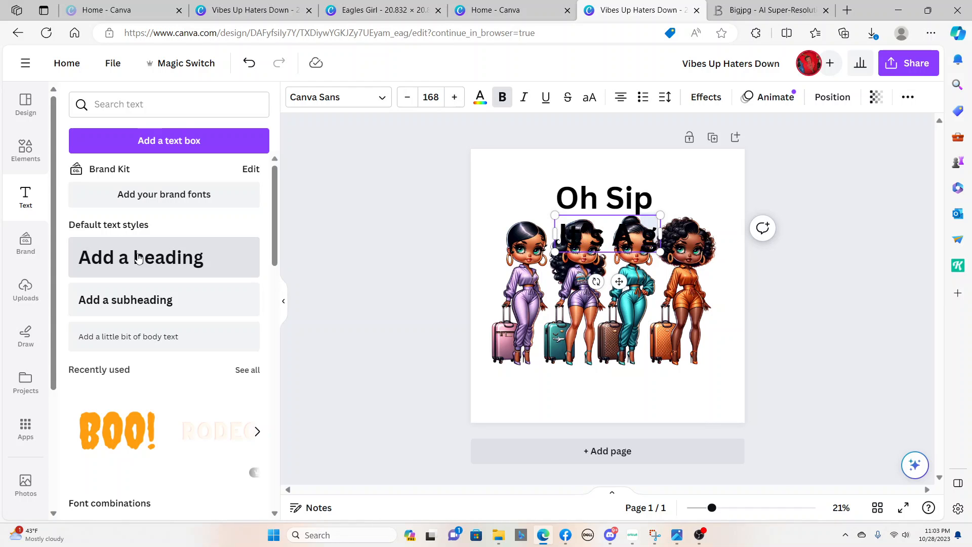
{"action": "key", "text": "BackSpace"}
{"action": "key", "text": "BackSpace"}
{"action": "type", "text": "Girl"}
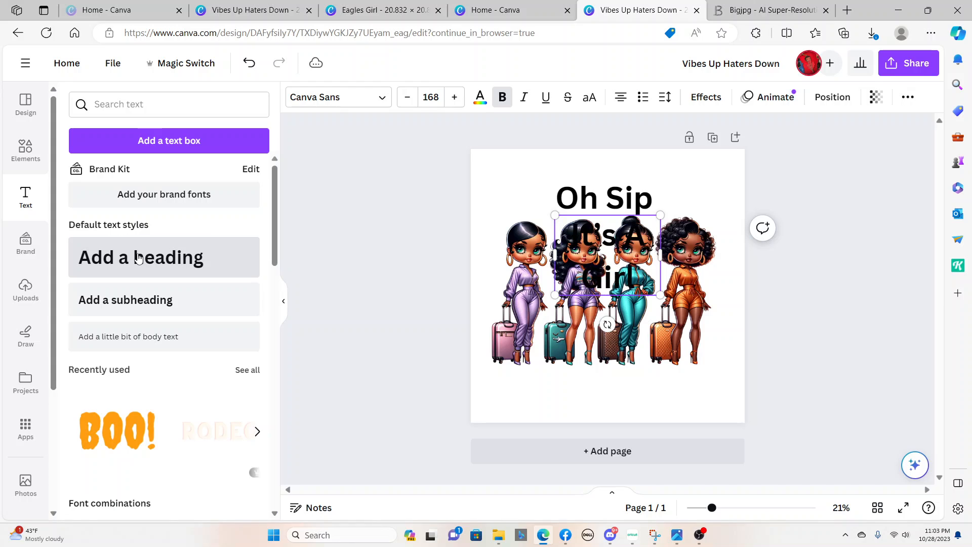
{"action": "type", "text": "s Trip"}
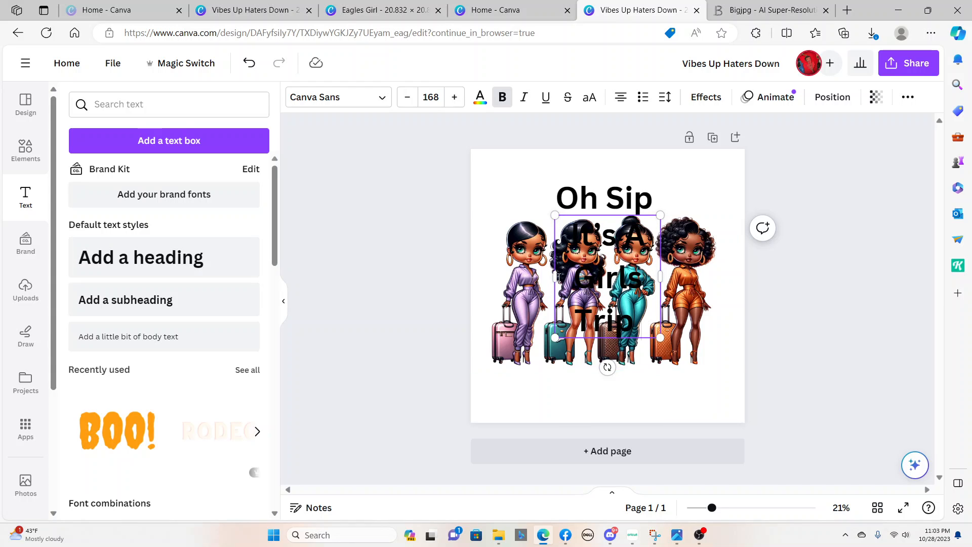
Widen the "It's A Girls Trip" text box so it fits on one line and place it centered below the women
{"action": "left_click_drag", "start_coordinate": [556, 276], "coordinate": [429, 280]}
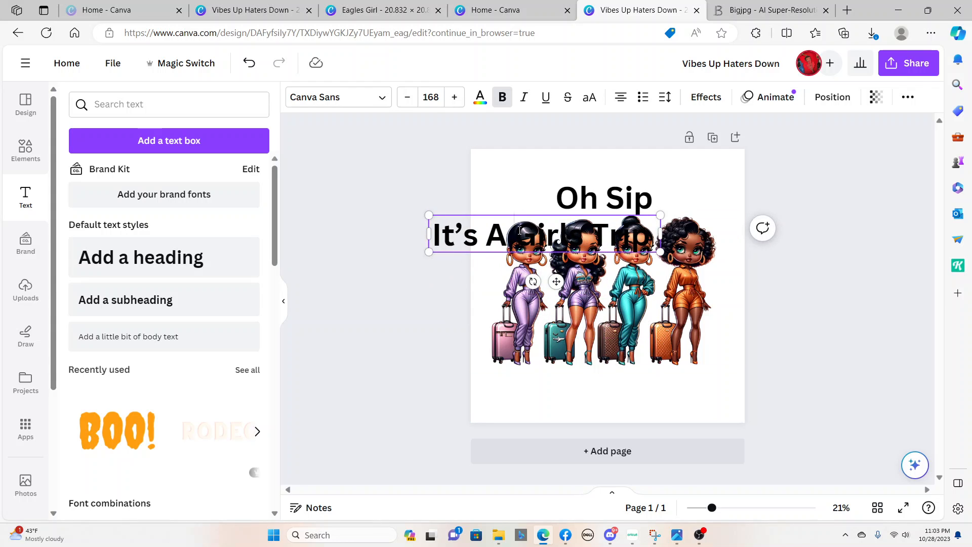
{"action": "left_click_drag", "start_coordinate": [519, 230], "coordinate": [654, 234]}
{"action": "left_click", "coordinate": [703, 391]}
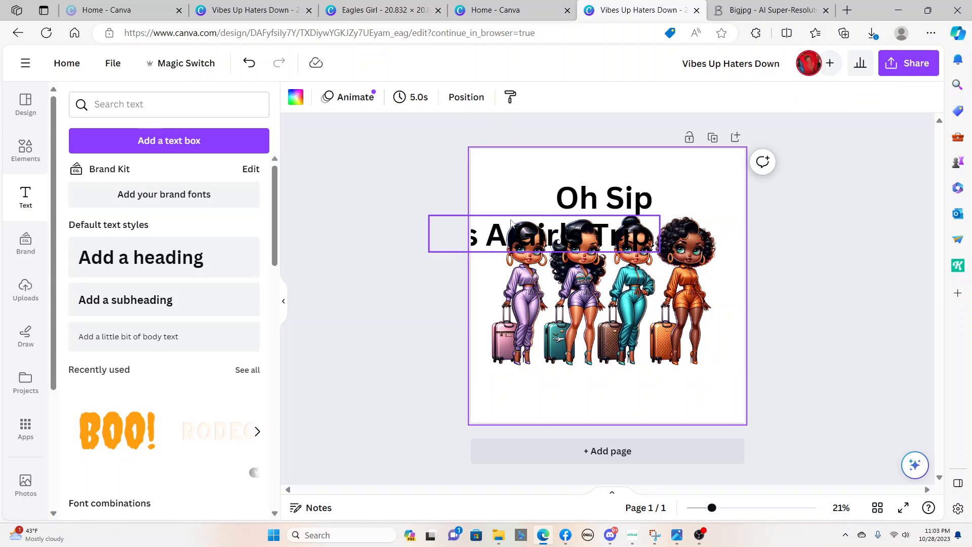
{"action": "left_click_drag", "start_coordinate": [514, 232], "coordinate": [595, 384]}
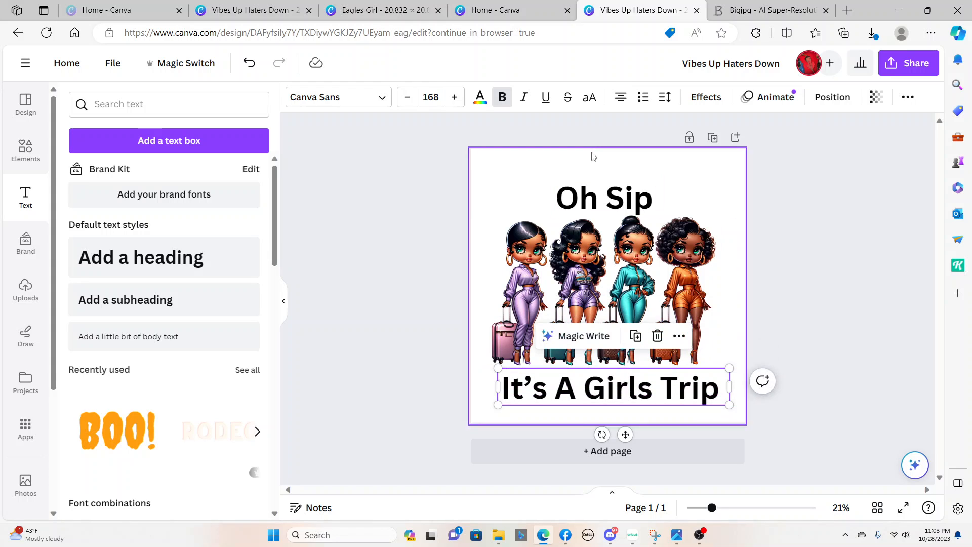
Remove the word "Sip" from the heading above the women so it reads only "Oh"
{"action": "left_click", "coordinate": [610, 197]}
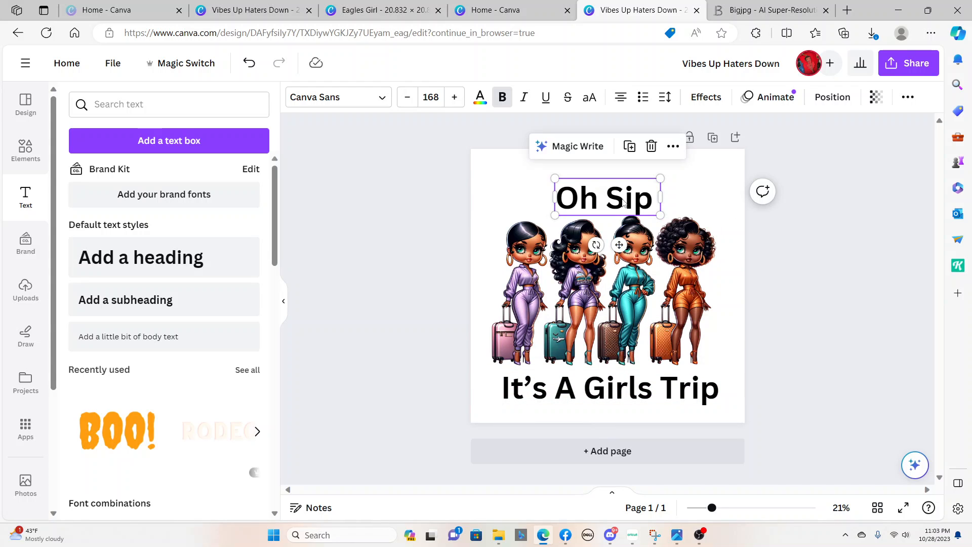
{"action": "double_click", "coordinate": [605, 200]}
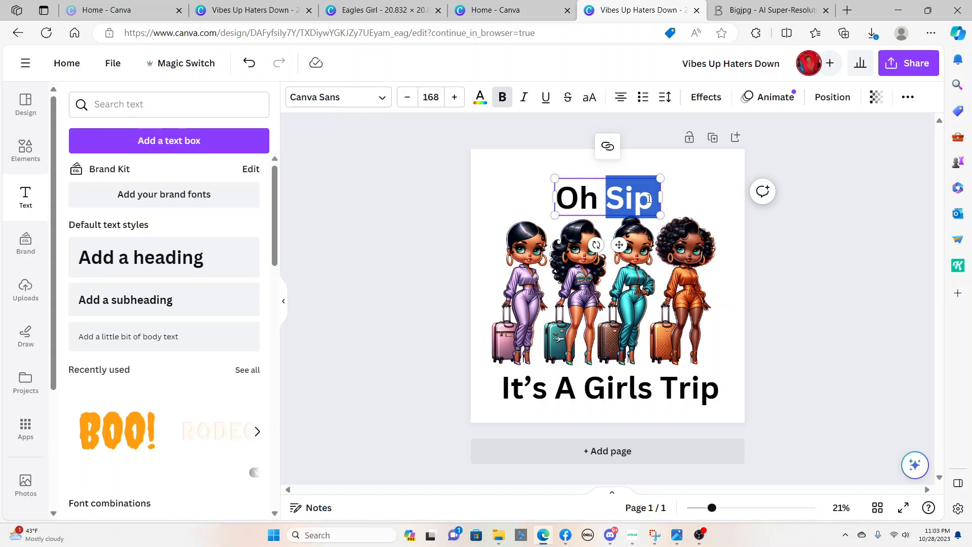
{"action": "left_click", "coordinate": [651, 203]}
{"action": "key", "text": "BackSpace"}
{"action": "key", "text": "BackSpace"}
{"action": "key", "text": "BackSpace"}
{"action": "key", "text": "BackSpace"}
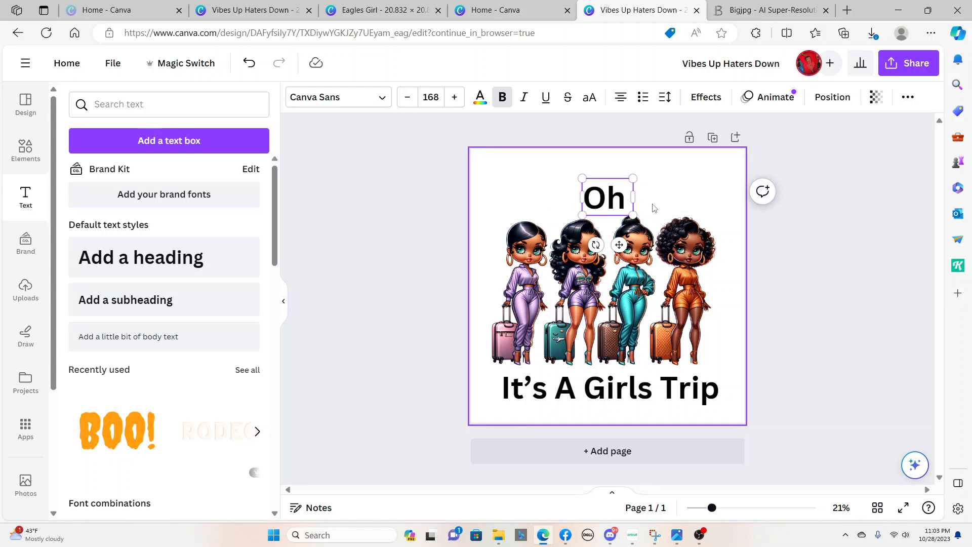
{"action": "left_click", "coordinate": [684, 199]}
Add a separate heading reading "Sip" and select its text box
{"action": "left_click", "coordinate": [145, 259]}
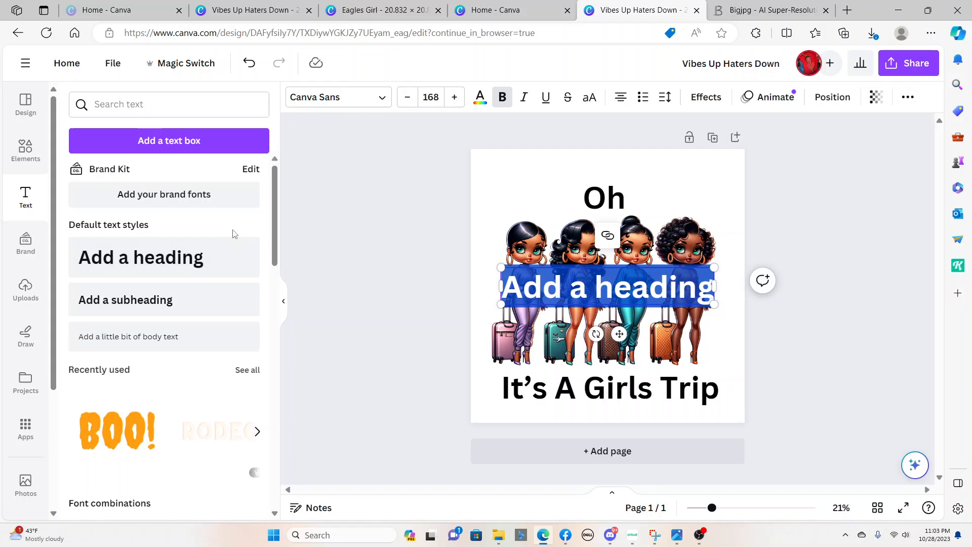
{"action": "type", "text": "Sip"}
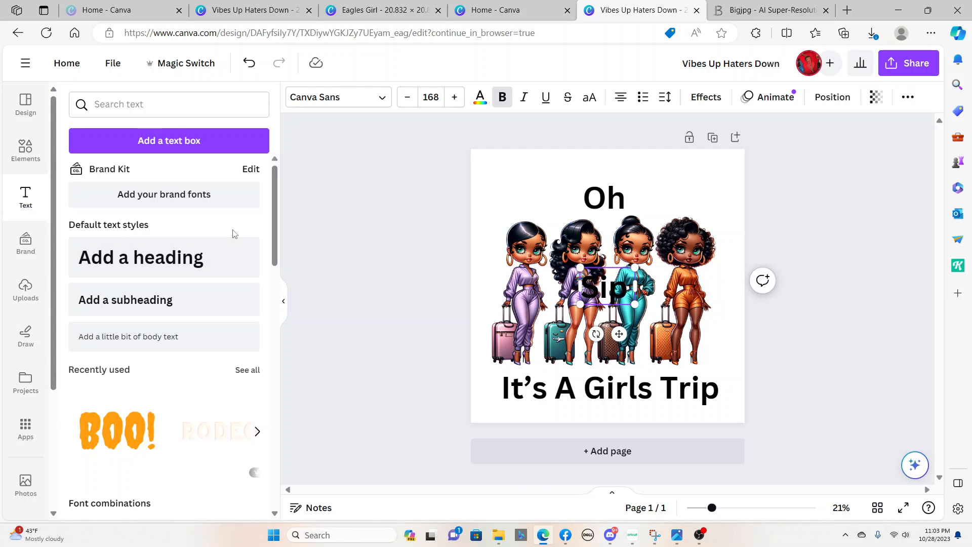
{"action": "left_click", "coordinate": [527, 197]}
{"action": "left_click", "coordinate": [607, 291]}
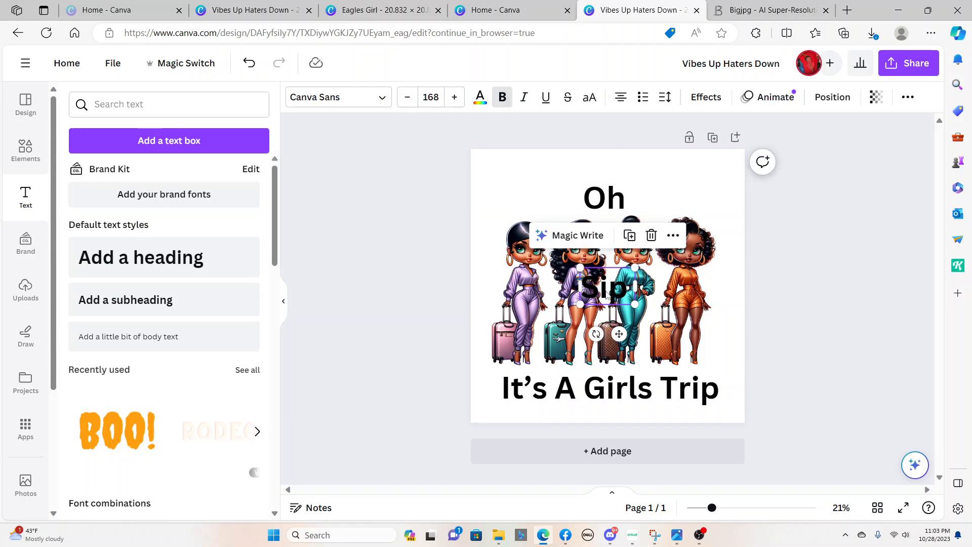
Place the "Oh" and "Sip" headings side by side above the women, with a gap between them
{"action": "left_click_drag", "start_coordinate": [607, 291], "coordinate": [665, 186]}
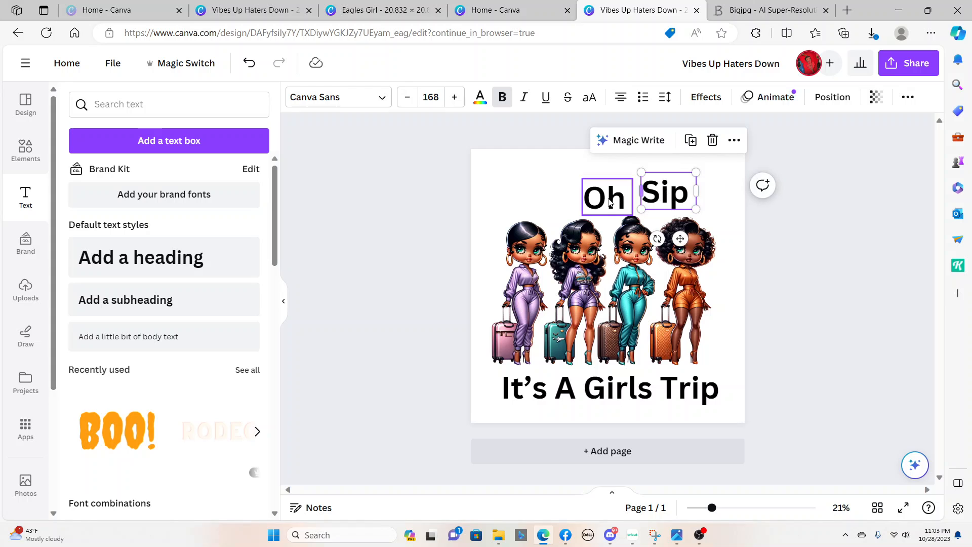
{"action": "left_click", "coordinate": [604, 203]}
{"action": "left_click_drag", "start_coordinate": [603, 203], "coordinate": [568, 203]}
{"action": "left_click_drag", "start_coordinate": [663, 196], "coordinate": [644, 197]}
{"action": "left_click_drag", "start_coordinate": [568, 200], "coordinate": [584, 200]}
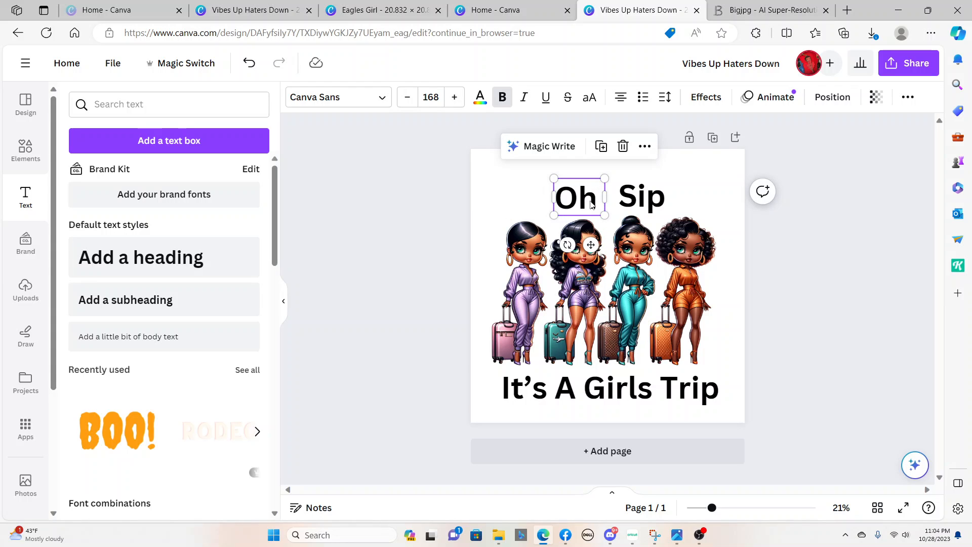
Set the font of both the "Oh" and "Sip" headings to Quincho Script PERSONAL USE
{"action": "left_click", "coordinate": [332, 101]}
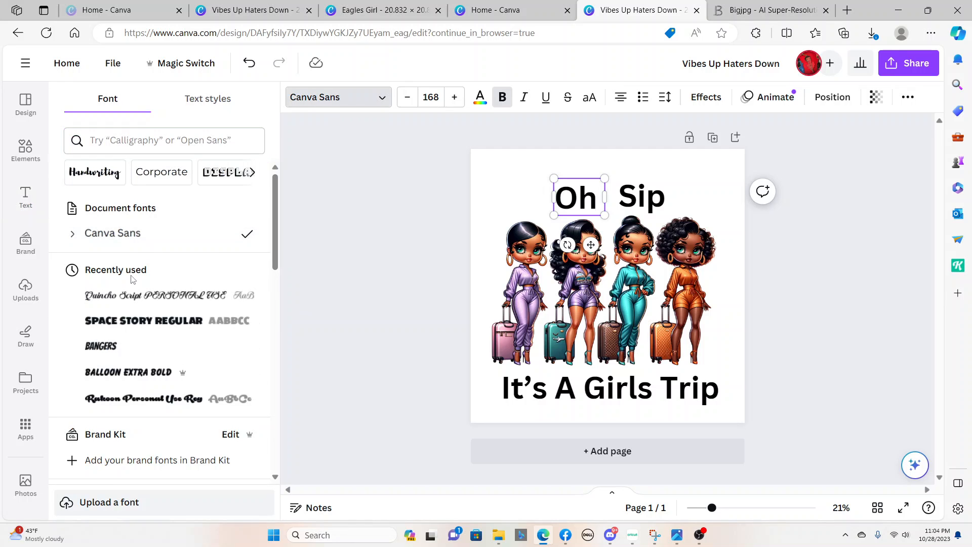
{"action": "left_click", "coordinate": [115, 300]}
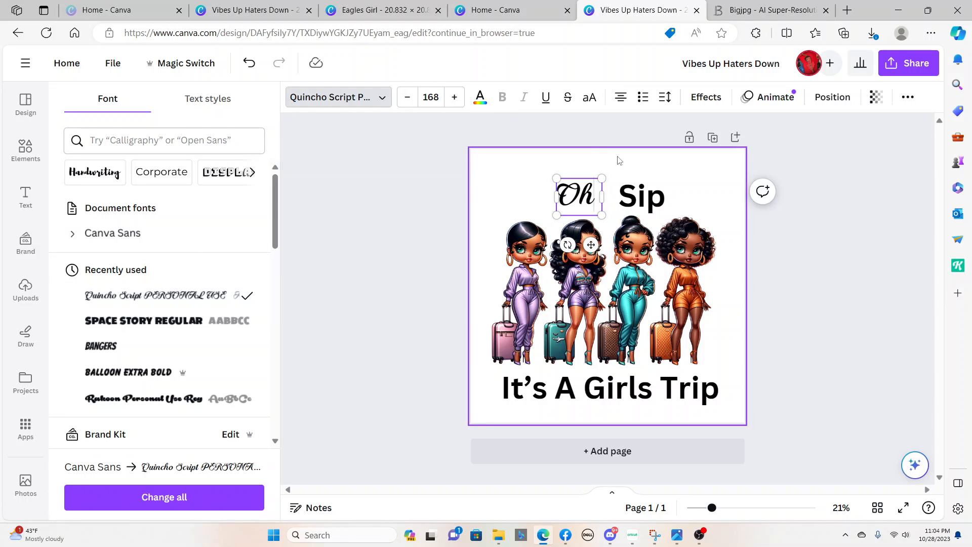
{"action": "left_click", "coordinate": [643, 199]}
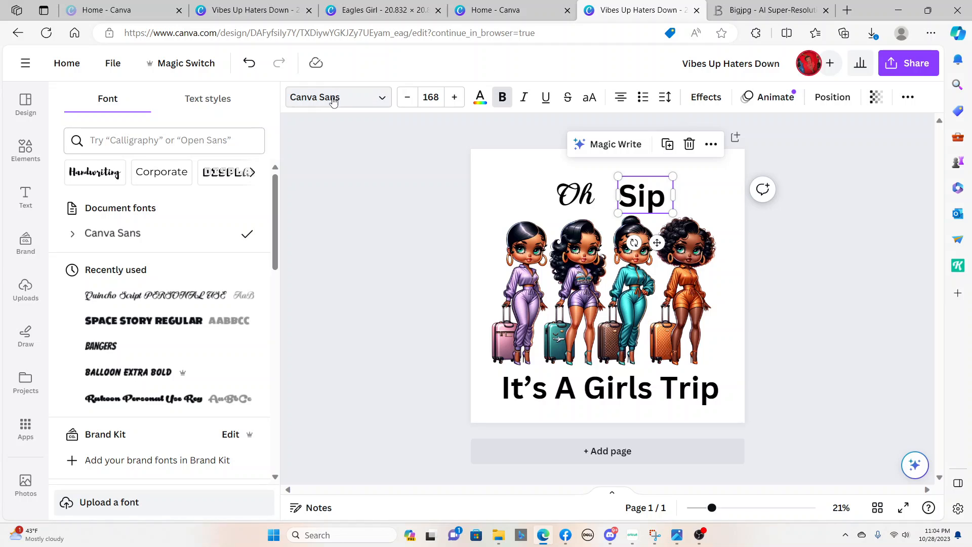
{"action": "left_click", "coordinate": [318, 103]}
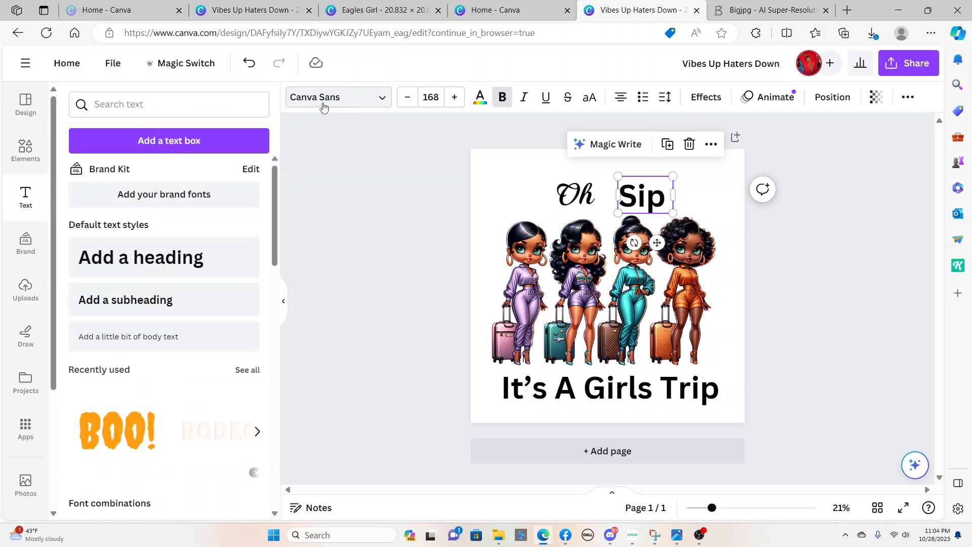
{"action": "left_click", "coordinate": [646, 198]}
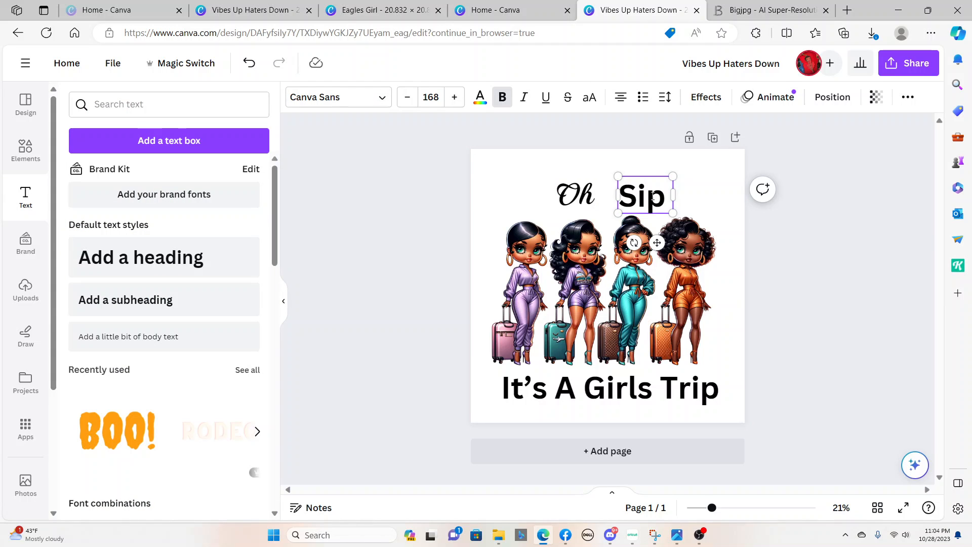
{"action": "left_click", "coordinate": [313, 100]}
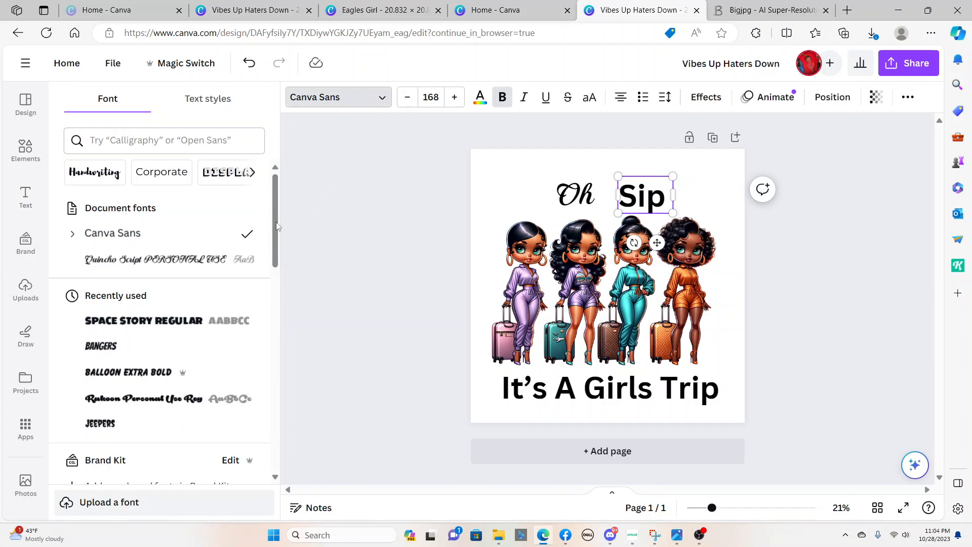
{"action": "left_click", "coordinate": [111, 267]}
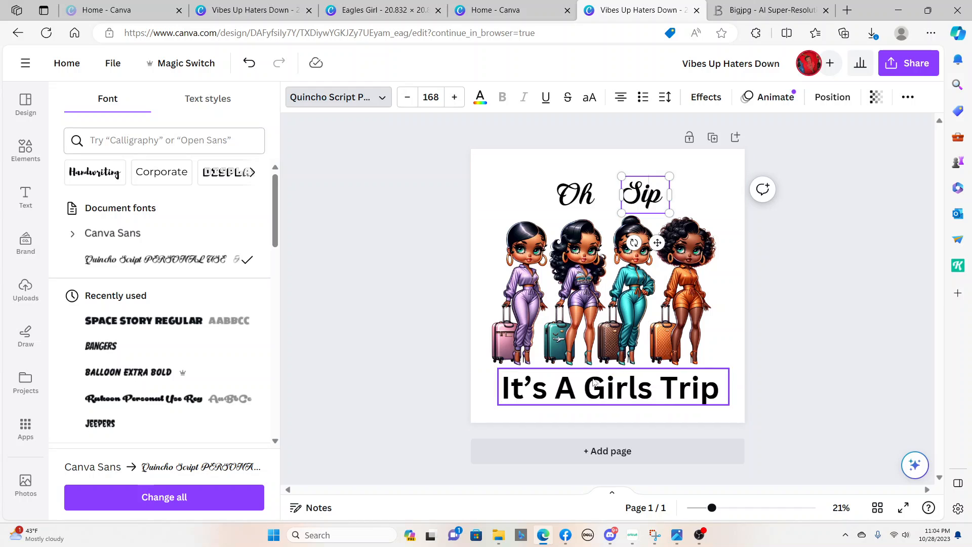
Set the "It's A Girls Trip" heading to the Quincho Script PERSONAL USE font
{"action": "left_click", "coordinate": [617, 401]}
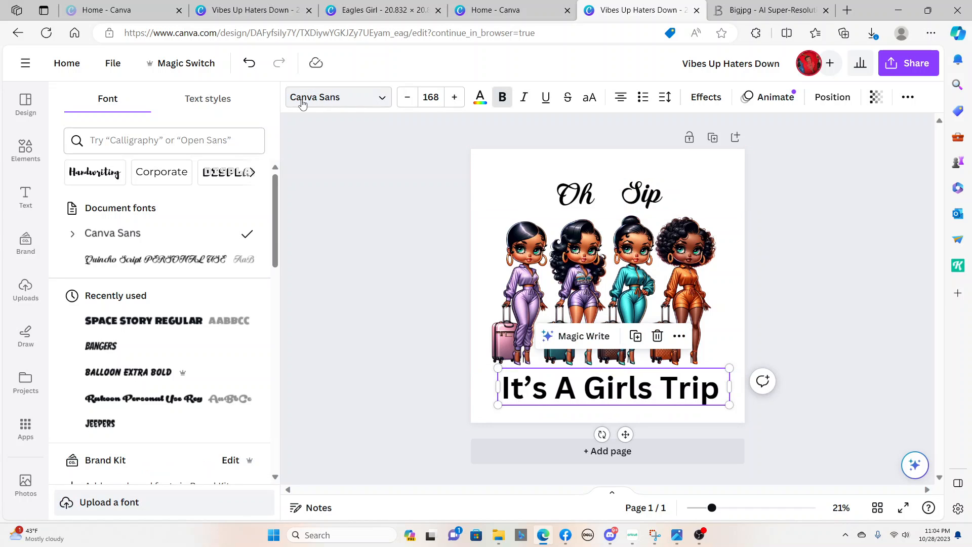
{"action": "left_click", "coordinate": [325, 101]}
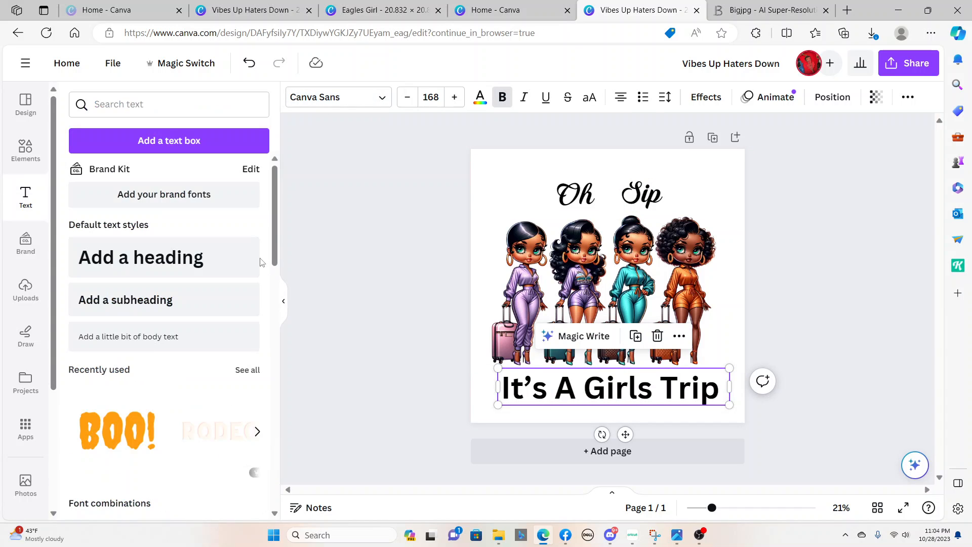
{"action": "left_click", "coordinate": [332, 99]}
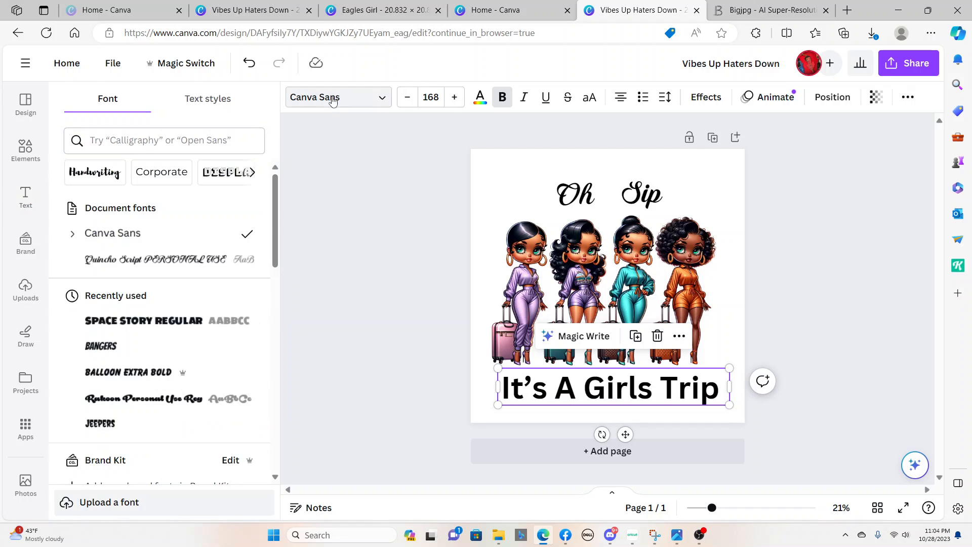
{"action": "left_click", "coordinate": [136, 259]}
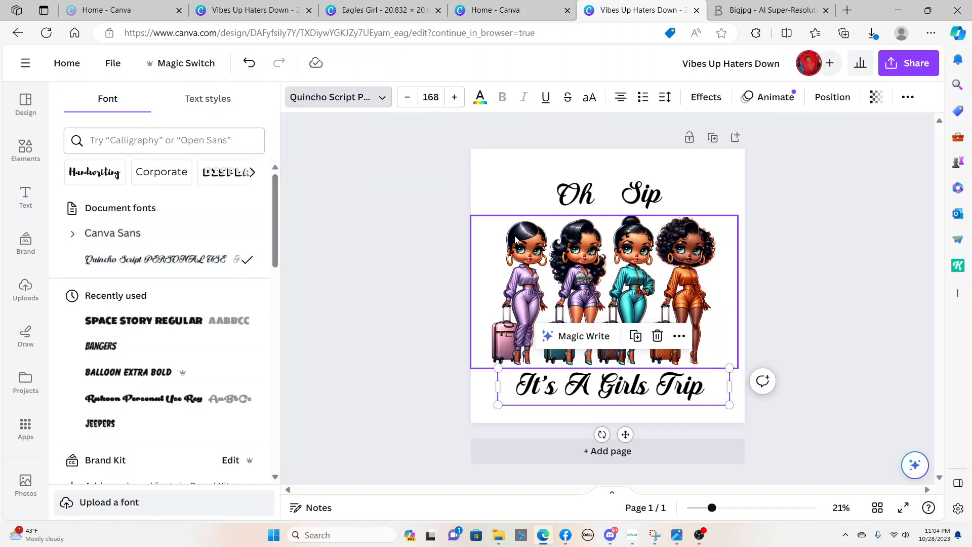
Enlarge the "It's A Girls Trip" text to size 233 so it spans the page width
{"action": "left_click_drag", "start_coordinate": [670, 403], "coordinate": [771, 416]}
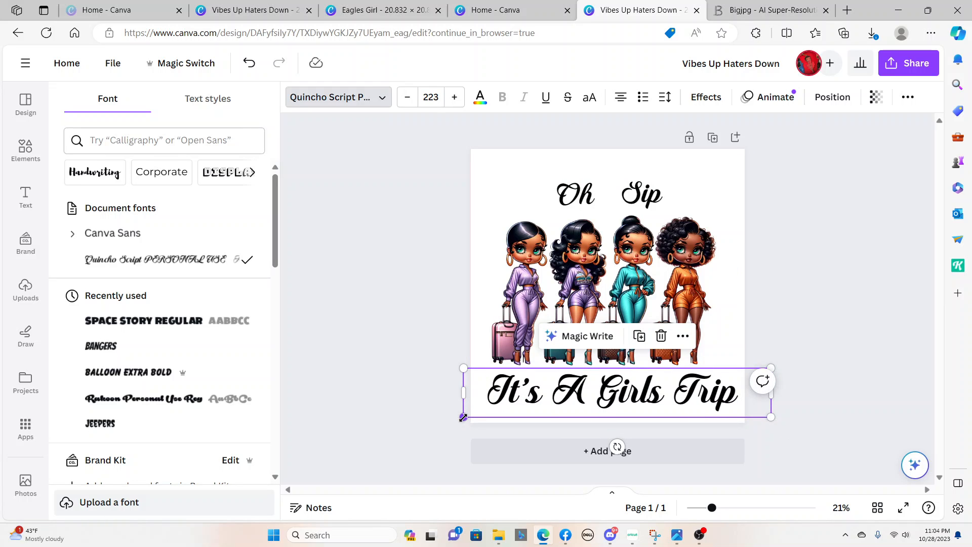
{"action": "left_click_drag", "start_coordinate": [462, 416], "coordinate": [450, 420]}
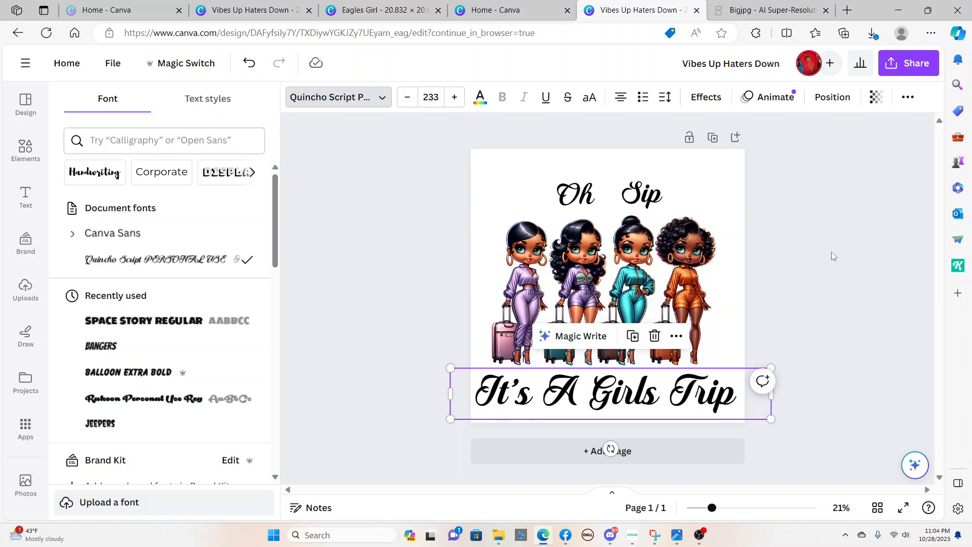
{"action": "left_click", "coordinate": [708, 169]}
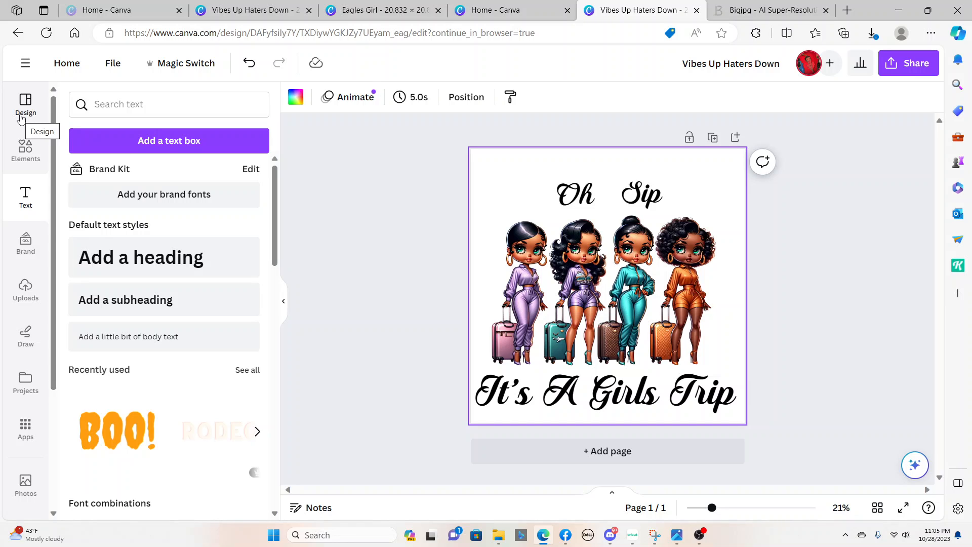
Add the clinking red and white wine glasses graphic from the recently used elements and shrink it above the women
{"action": "left_click", "coordinate": [28, 156]}
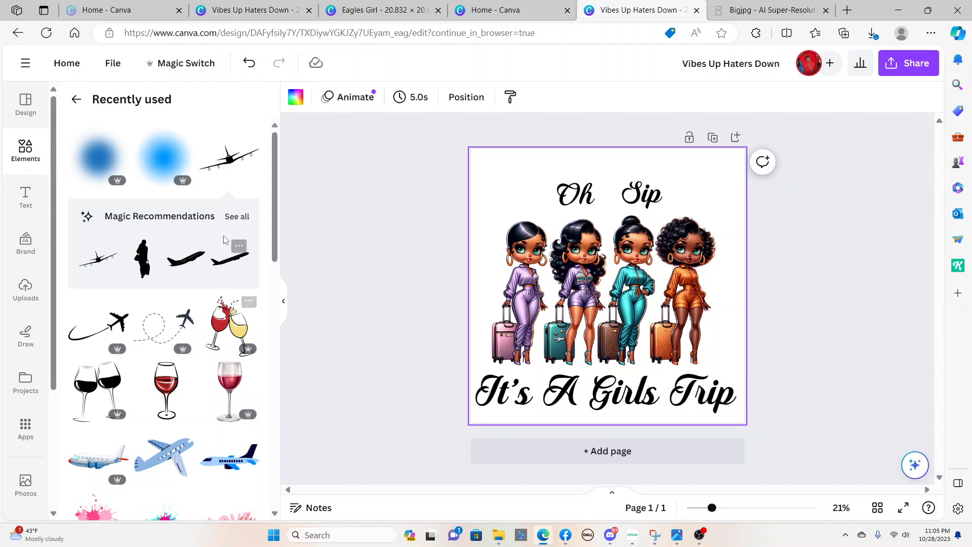
{"action": "left_click", "coordinate": [234, 326]}
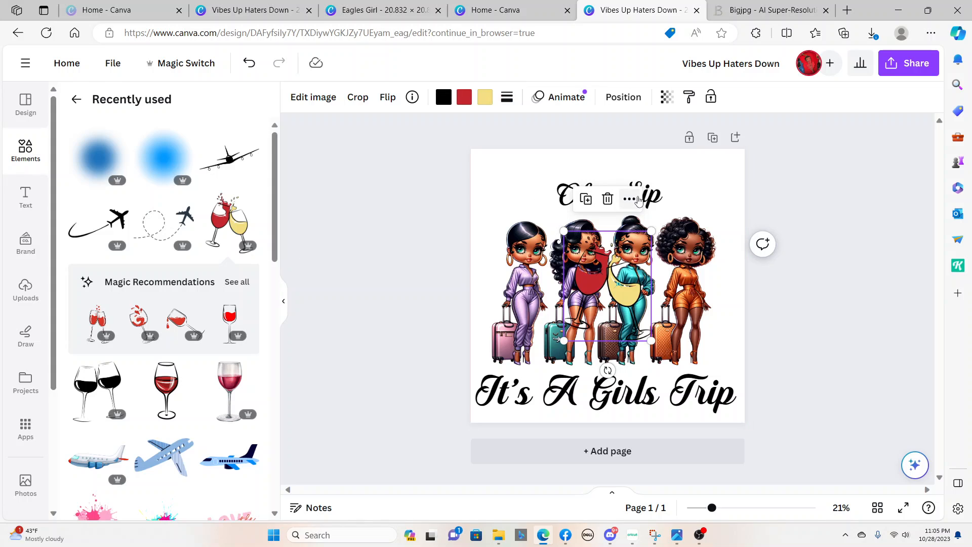
{"action": "left_click", "coordinate": [723, 190]}
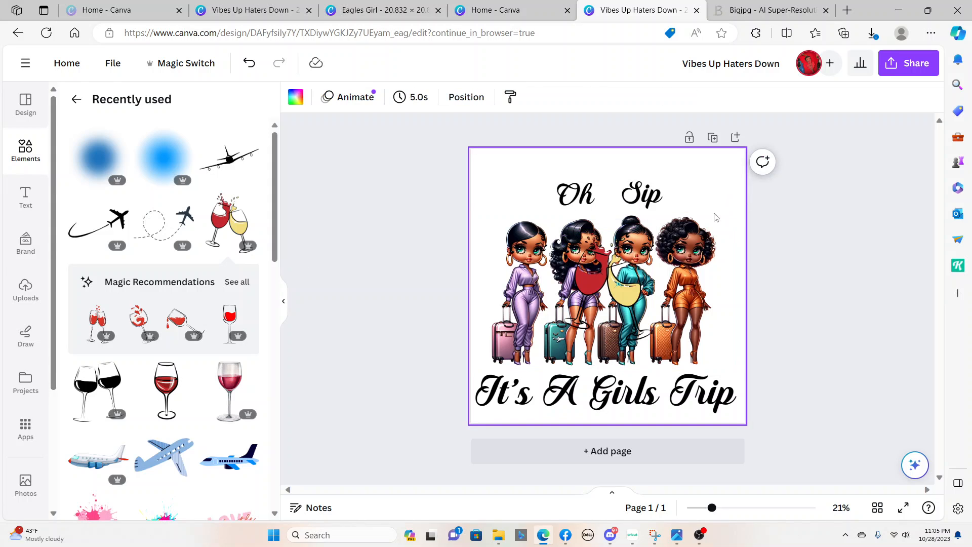
{"action": "left_click_drag", "start_coordinate": [607, 271], "coordinate": [622, 181]}
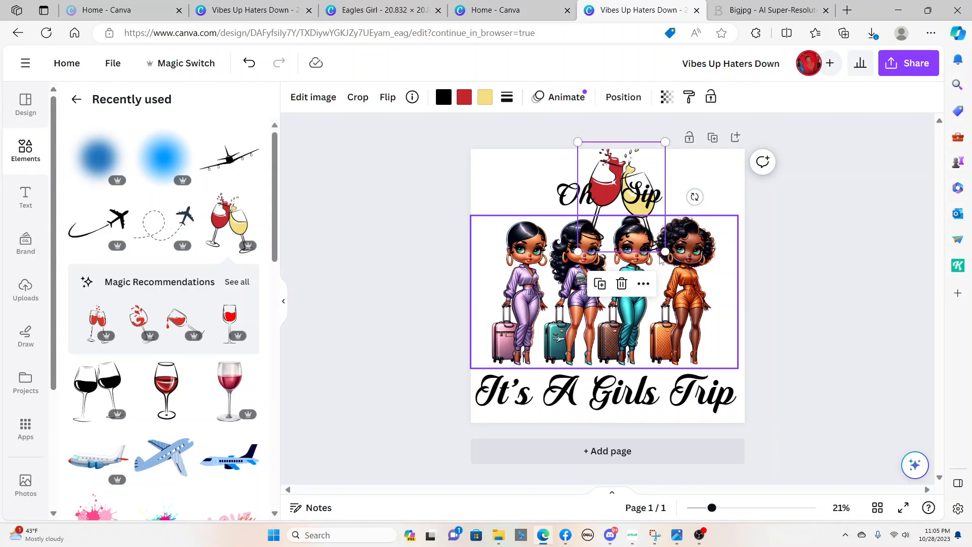
{"action": "left_click_drag", "start_coordinate": [665, 251], "coordinate": [619, 312]}
Move the women picture slightly down and shift the "Oh" heading left, away from the wine glasses
{"action": "left_click", "coordinate": [641, 322]}
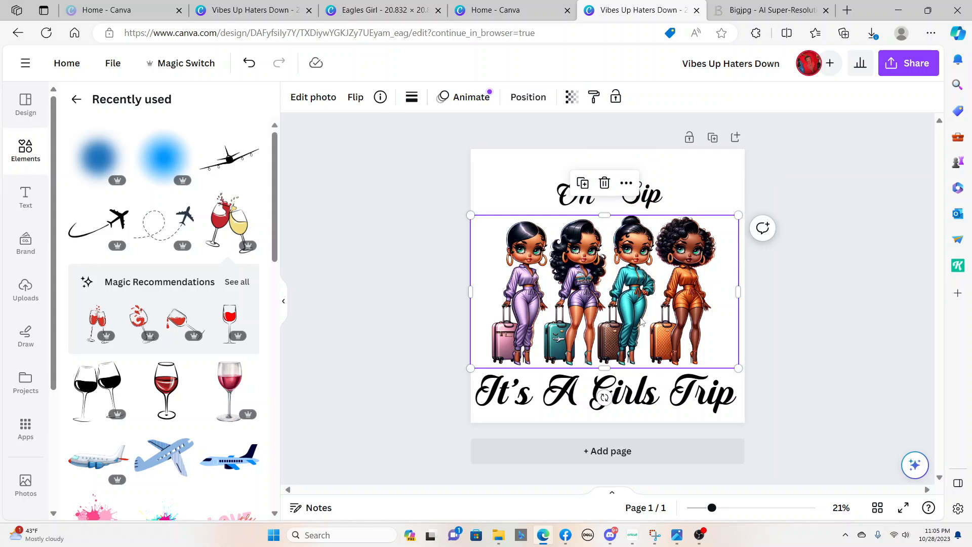
{"action": "left_click_drag", "start_coordinate": [641, 319], "coordinate": [641, 333]}
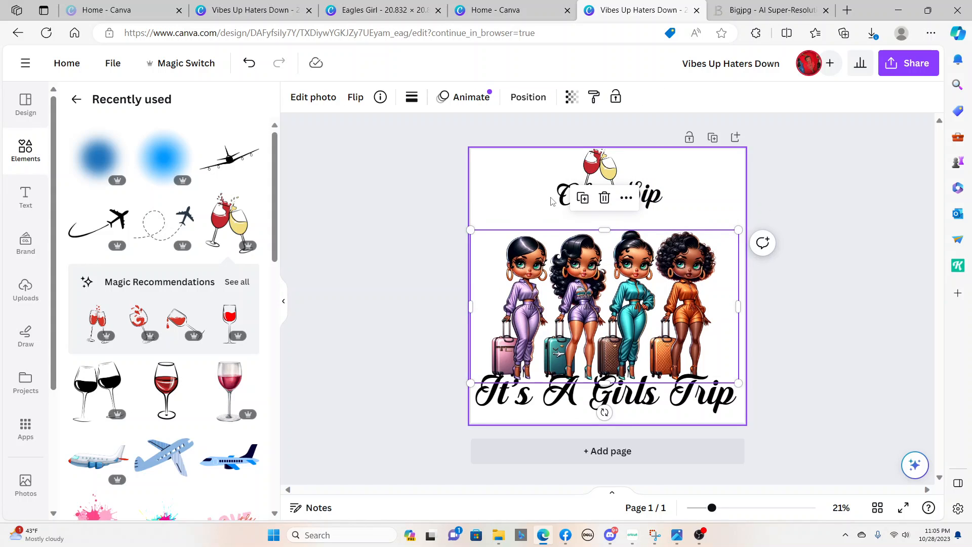
{"action": "left_click_drag", "start_coordinate": [560, 201], "coordinate": [527, 201]}
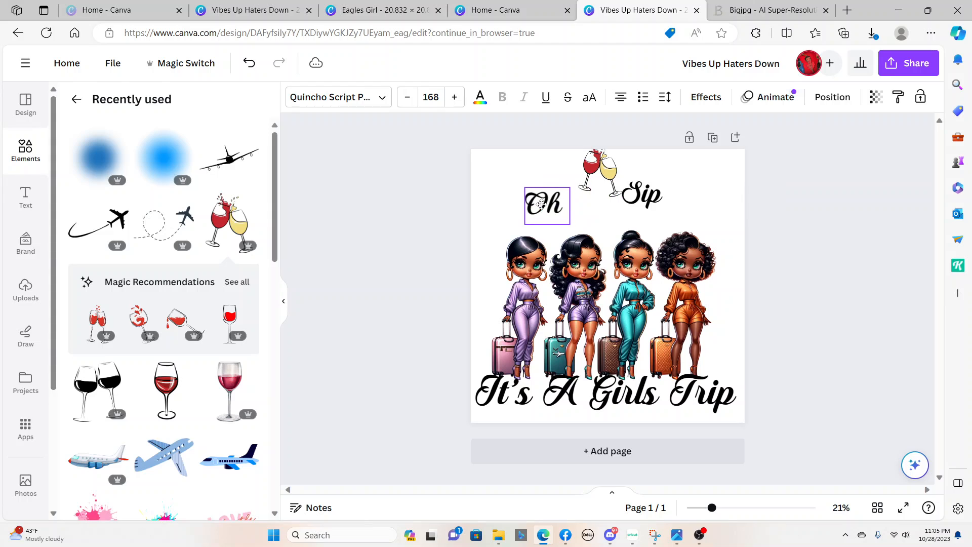
Enlarge "Sip" to size 236 and "Oh" to size 232, and position them on either side of the wine glasses
{"action": "left_click", "coordinate": [648, 199]}
{"action": "left_click_drag", "start_coordinate": [648, 199], "coordinate": [702, 230]}
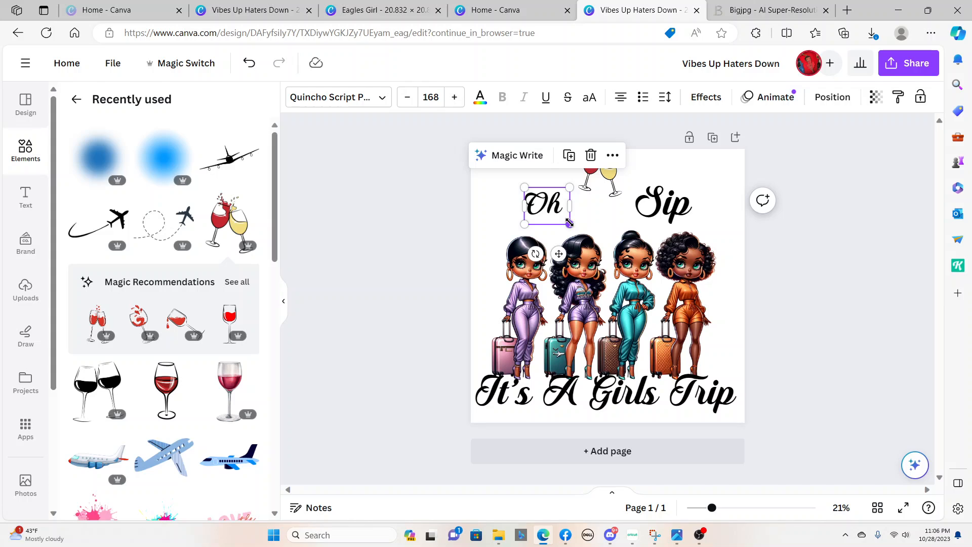
{"action": "left_click_drag", "start_coordinate": [569, 223], "coordinate": [587, 238]}
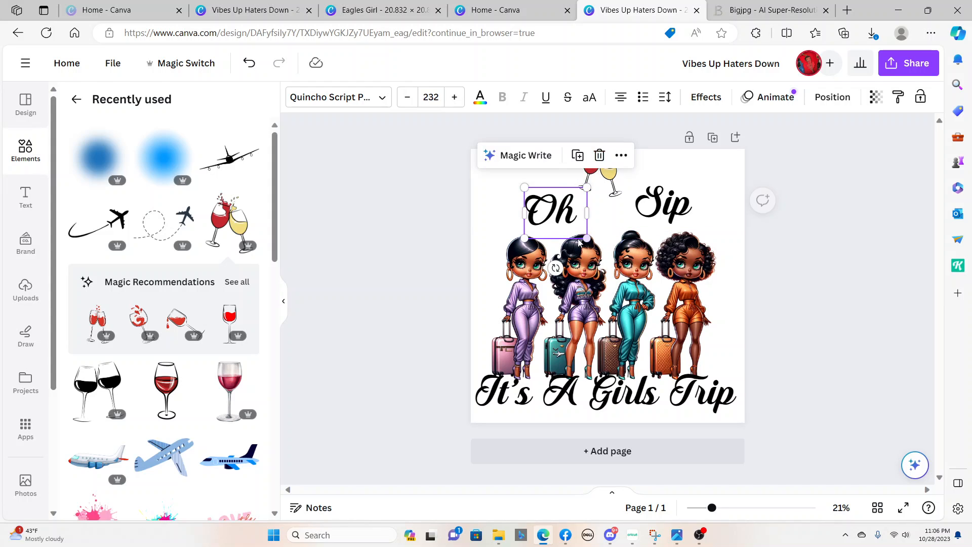
{"action": "mouse_move", "coordinate": [665, 205]}
{"action": "left_mouse_down"}
{"action": "mouse_move", "coordinate": [543, 209]}
{"action": "mouse_move", "coordinate": [662, 203]}
{"action": "left_mouse_up"}
{"action": "left_click", "coordinate": [550, 211]}
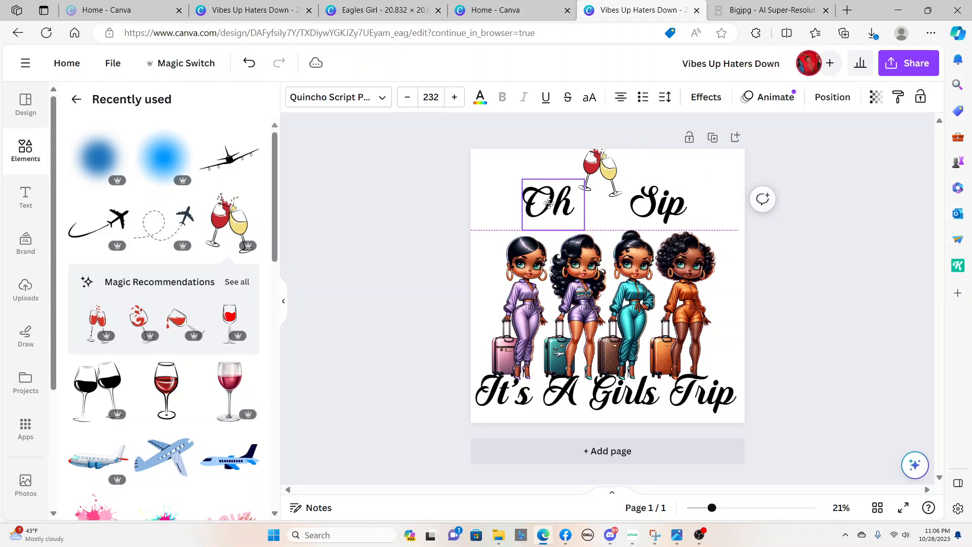
{"action": "left_click", "coordinate": [671, 212]}
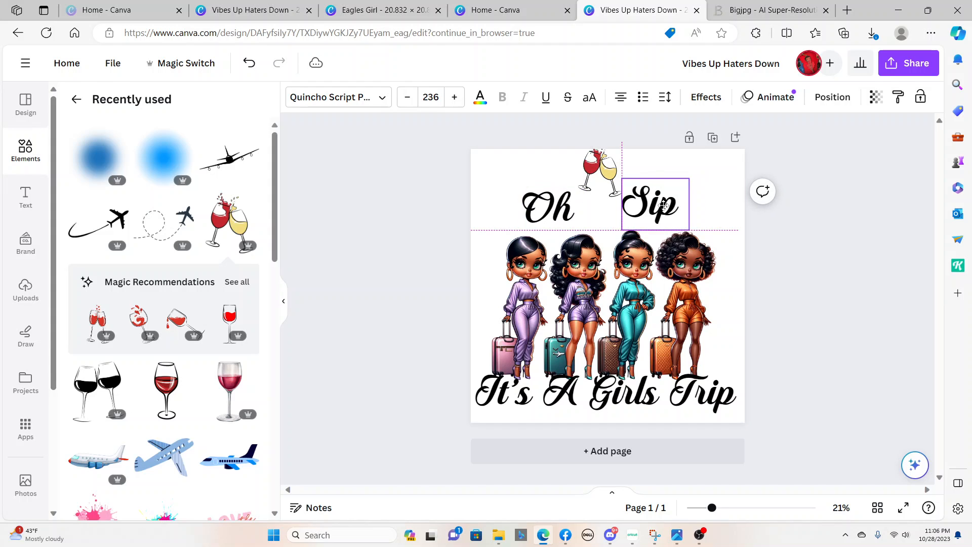
Center the wine glasses between "Oh" and "Sip" and enlarge them to fill the gap
{"action": "left_click", "coordinate": [600, 174]}
{"action": "left_click_drag", "start_coordinate": [600, 174], "coordinate": [604, 199]}
{"action": "left_click", "coordinate": [689, 182]}
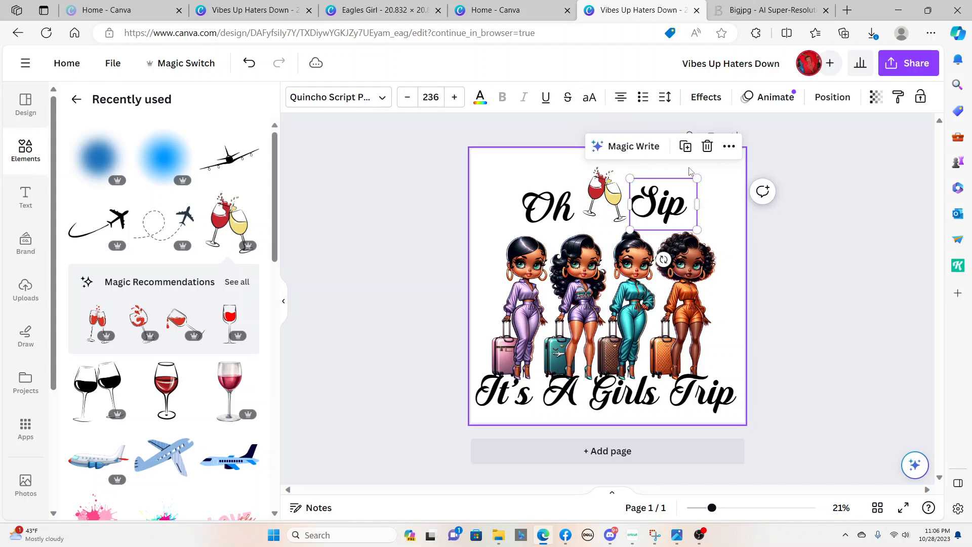
{"action": "left_click_drag", "start_coordinate": [601, 189], "coordinate": [603, 194]}
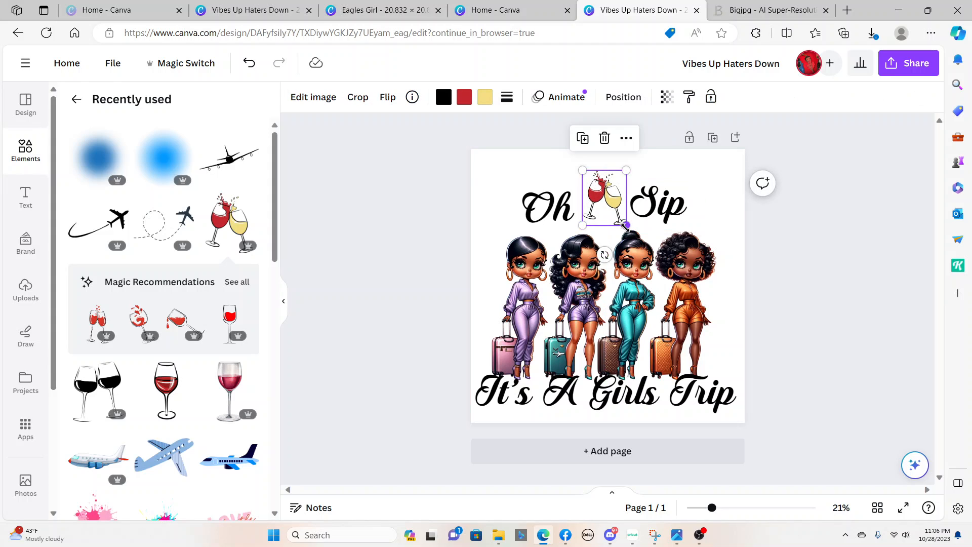
{"action": "left_click_drag", "start_coordinate": [626, 225], "coordinate": [638, 239]}
{"action": "left_click_drag", "start_coordinate": [609, 197], "coordinate": [606, 193]}
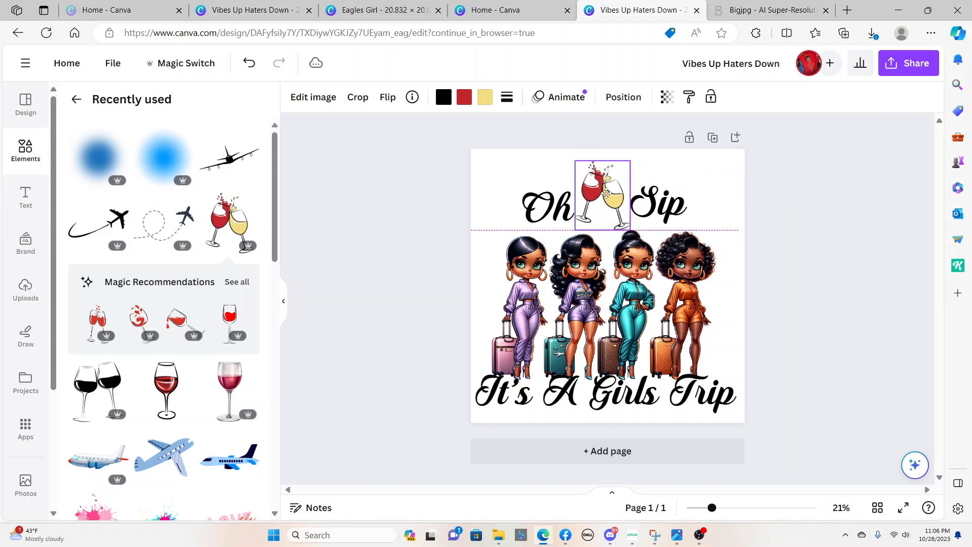
Lower the "Oh" and "Sip" headings closer to the women's heads and move "It's A Girls Trip" down below their feet
{"action": "left_click", "coordinate": [543, 208]}
{"action": "left_click_drag", "start_coordinate": [542, 207], "coordinate": [543, 219]}
{"action": "left_click_drag", "start_coordinate": [657, 209], "coordinate": [656, 217]}
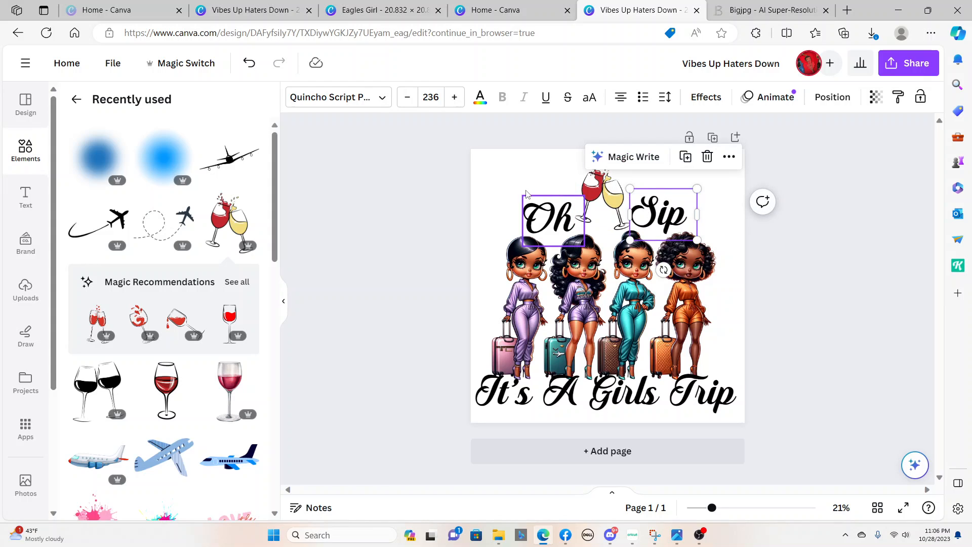
{"action": "left_click", "coordinate": [529, 173]}
{"action": "left_click", "coordinate": [828, 159]}
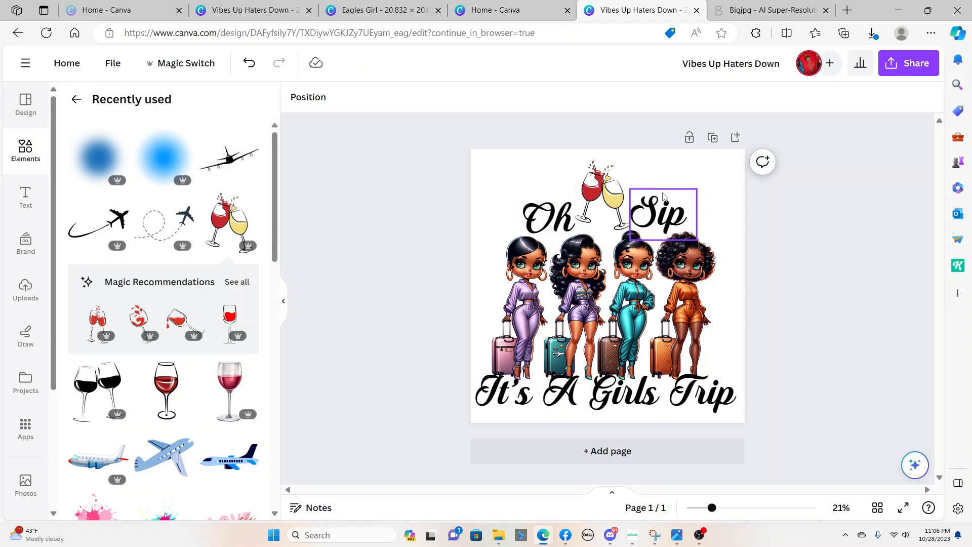
{"action": "left_click_drag", "start_coordinate": [613, 393], "coordinate": [613, 407]}
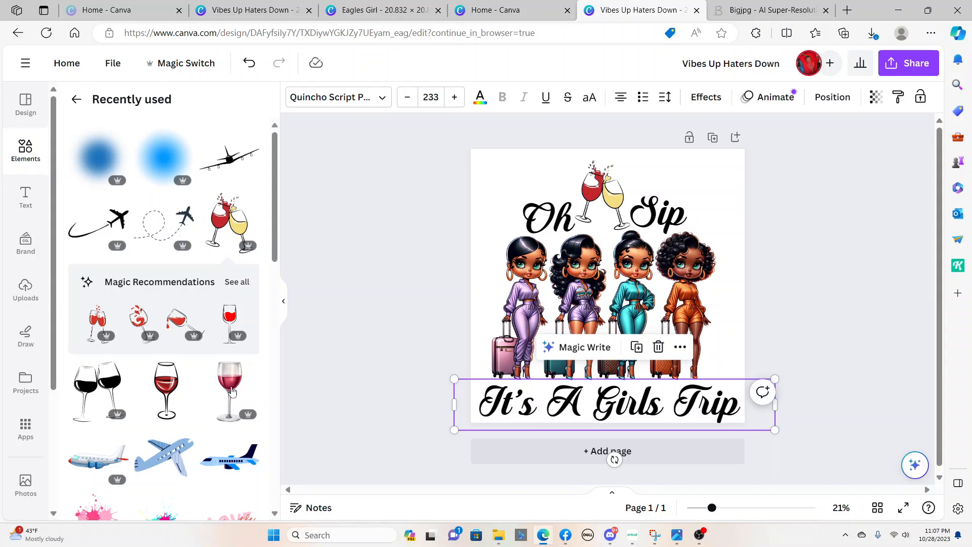
Add the recently used black airplane silhouette, shrink it and place it above "Oh", beside the wine glasses
{"action": "scroll", "coordinate": [198, 425], "scroll_direction": "down", "scroll_amount": 5}
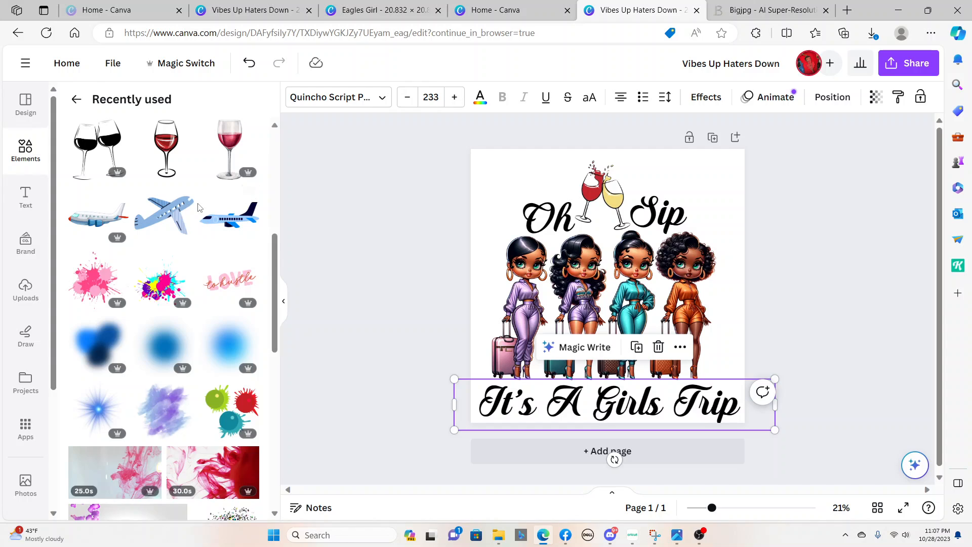
{"action": "scroll", "coordinate": [203, 190], "scroll_direction": "up", "scroll_amount": 4}
{"action": "scroll", "coordinate": [203, 191], "scroll_direction": "up", "scroll_amount": 1}
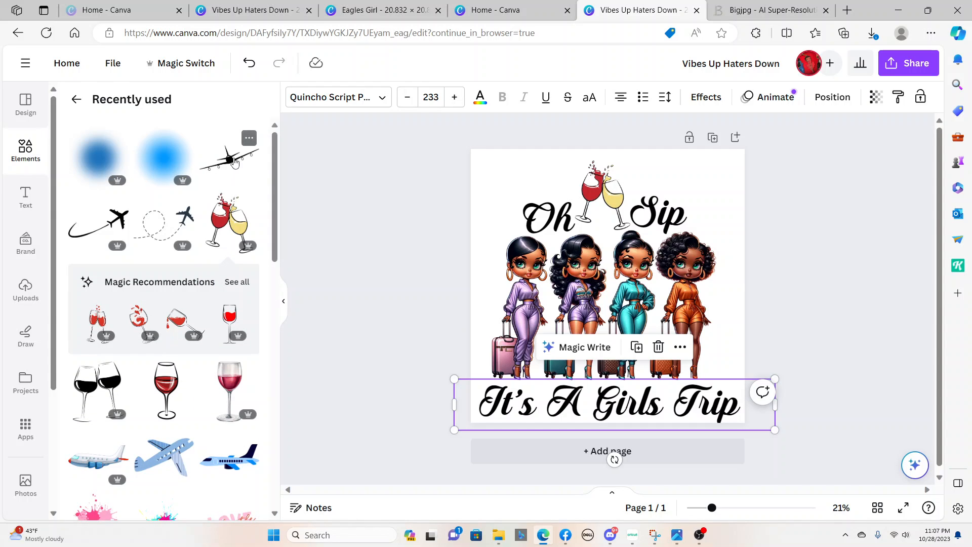
{"action": "left_click", "coordinate": [234, 162]}
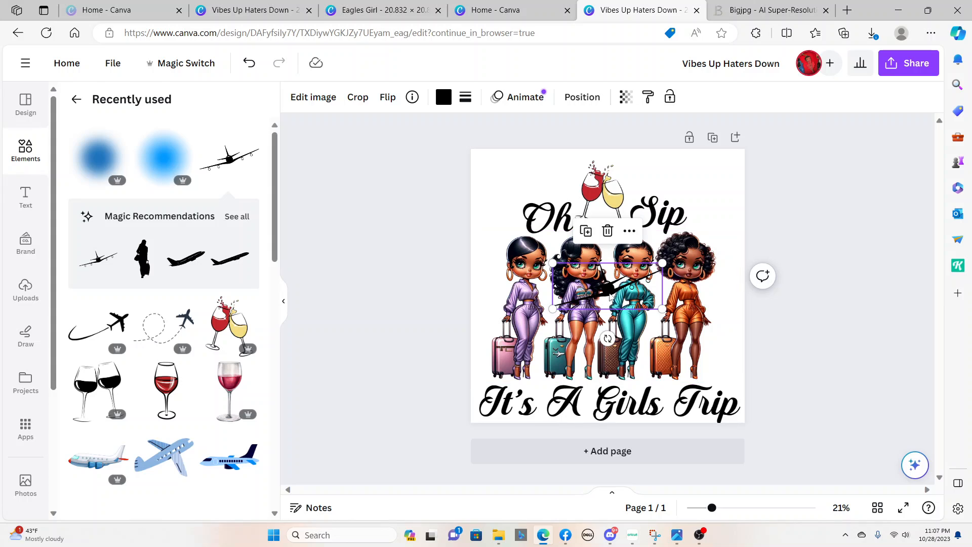
{"action": "left_click_drag", "start_coordinate": [605, 300], "coordinate": [594, 238]}
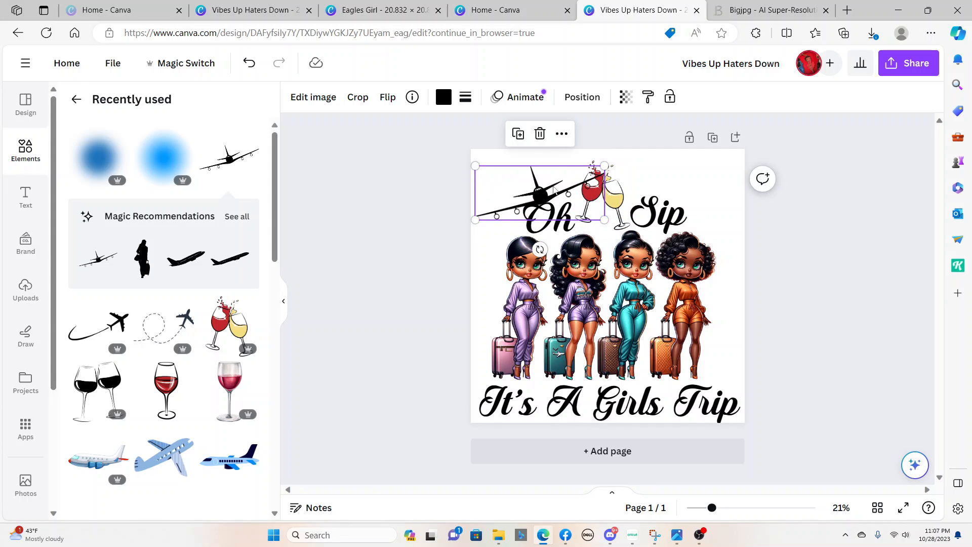
{"action": "left_click_drag", "start_coordinate": [554, 188], "coordinate": [538, 183]}
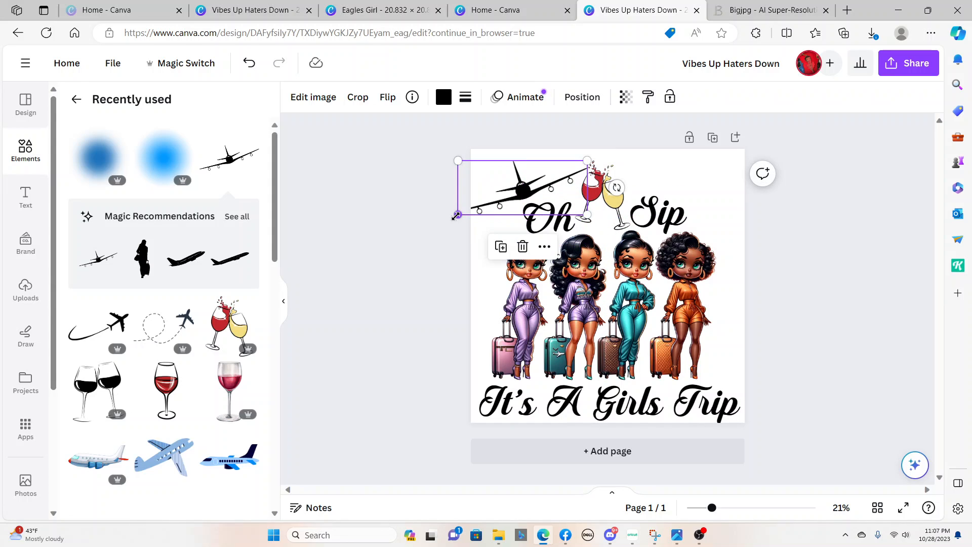
{"action": "left_click_drag", "start_coordinate": [456, 215], "coordinate": [532, 183]}
{"action": "left_click", "coordinate": [736, 187]}
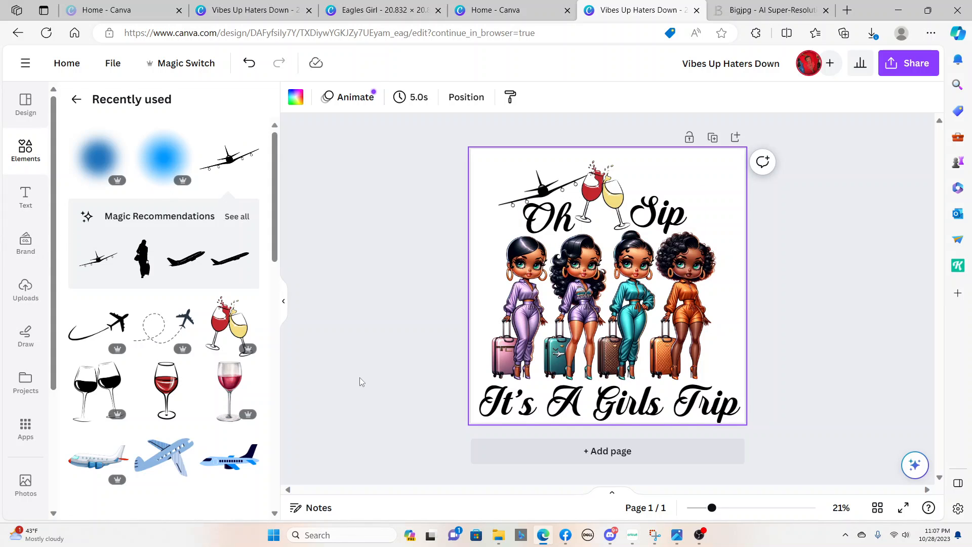
Add the recently used bright blue blur, then search elements for "blue blur" and add two more copies of that graphic
{"action": "left_click", "coordinate": [166, 161]}
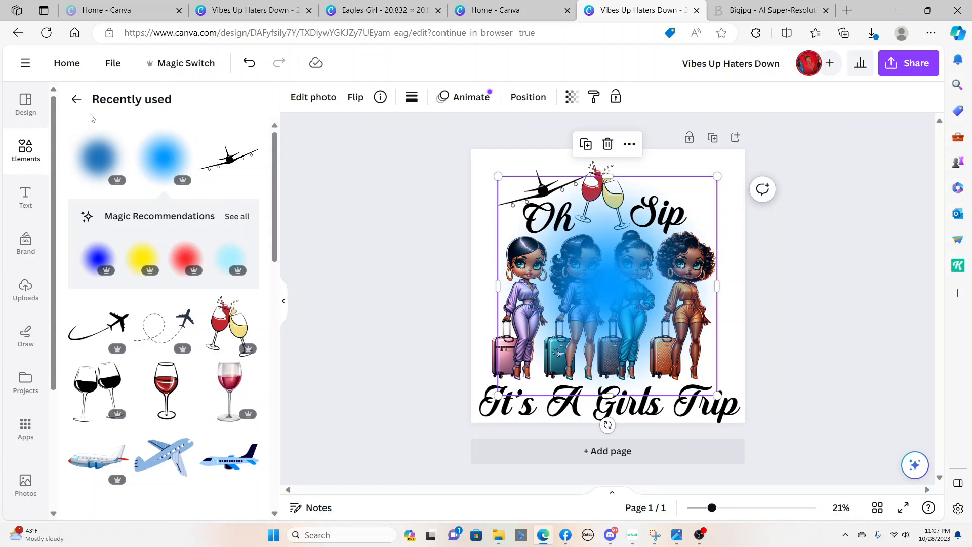
{"action": "left_click", "coordinate": [76, 99]}
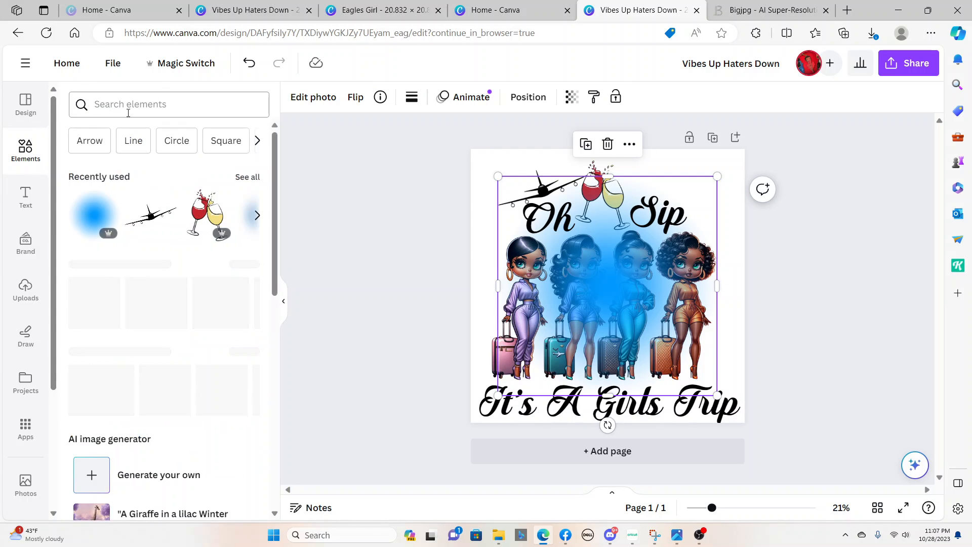
{"action": "left_click", "coordinate": [164, 102]}
{"action": "type", "text": "blue blur"}
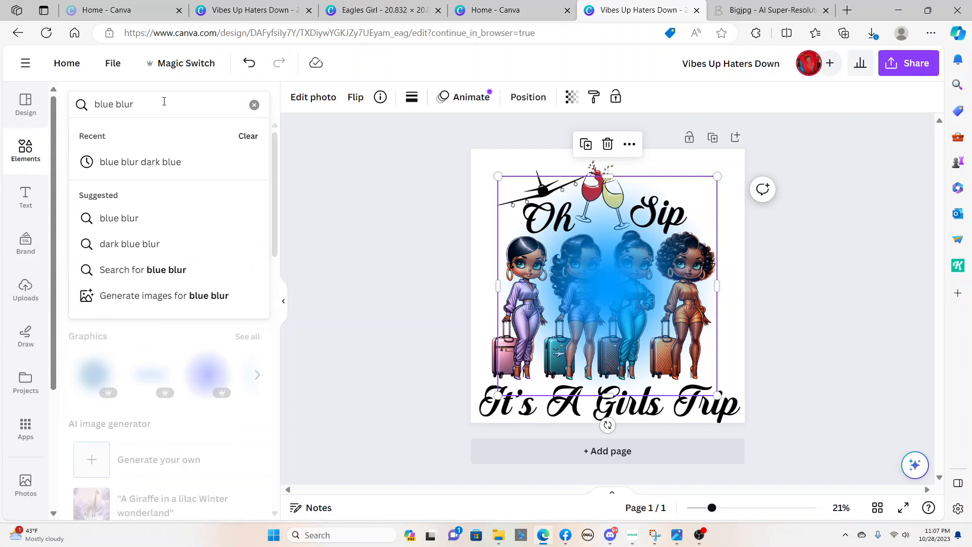
{"action": "key", "text": "Return"}
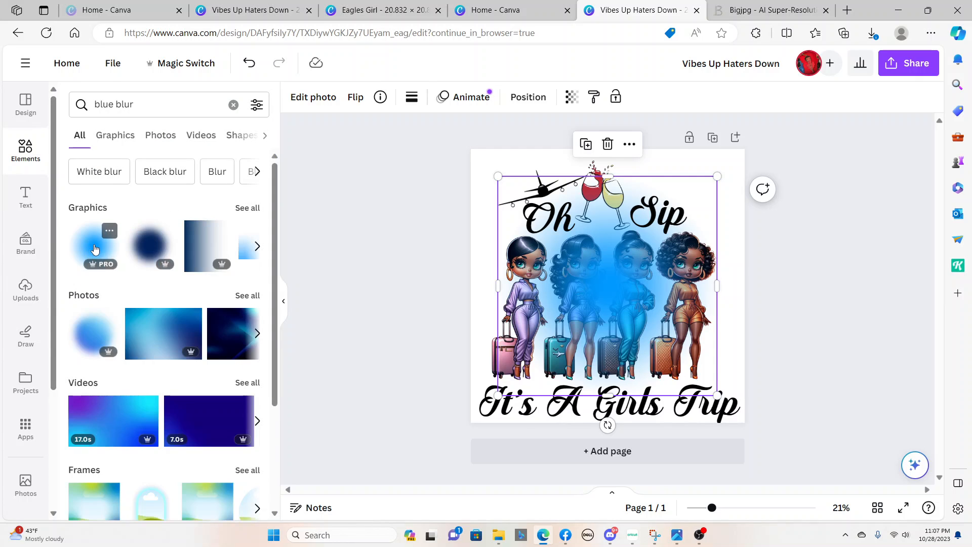
{"action": "left_click", "coordinate": [94, 249]}
{"action": "left_click", "coordinate": [95, 248]}
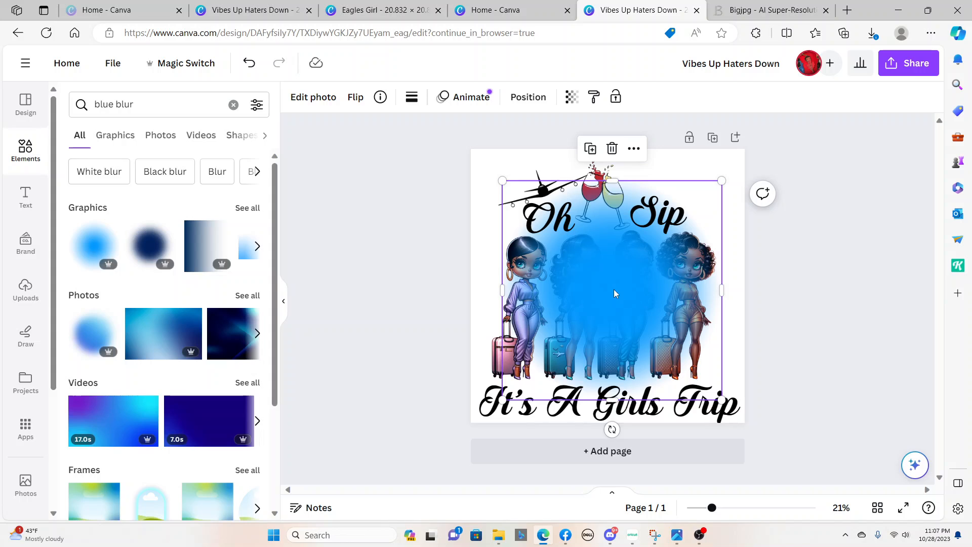
Enlarge the topmost blue blur past the page's side edges and center it horizontally over the design
{"action": "left_click_drag", "start_coordinate": [615, 294], "coordinate": [557, 254]}
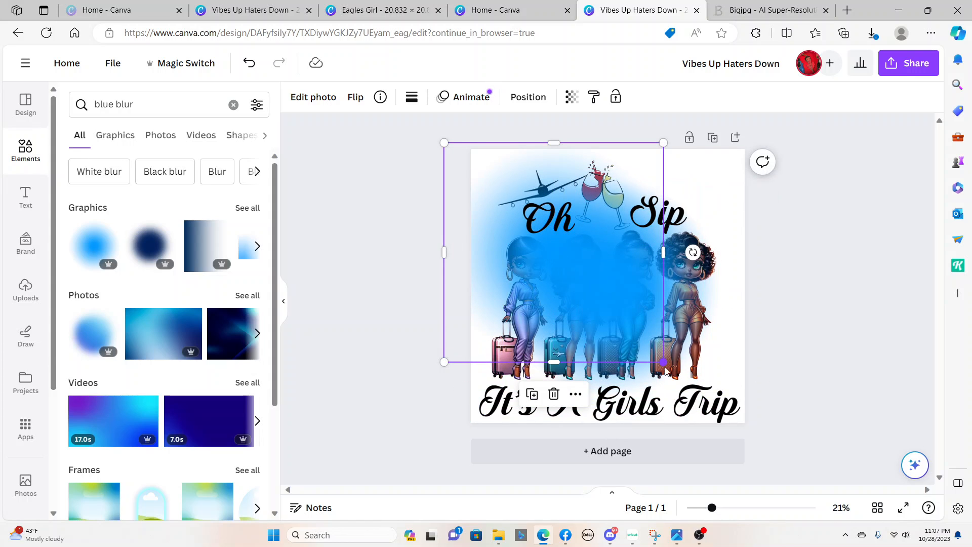
{"action": "left_click_drag", "start_coordinate": [663, 362], "coordinate": [752, 456]}
{"action": "left_click_drag", "start_coordinate": [631, 325], "coordinate": [612, 290]}
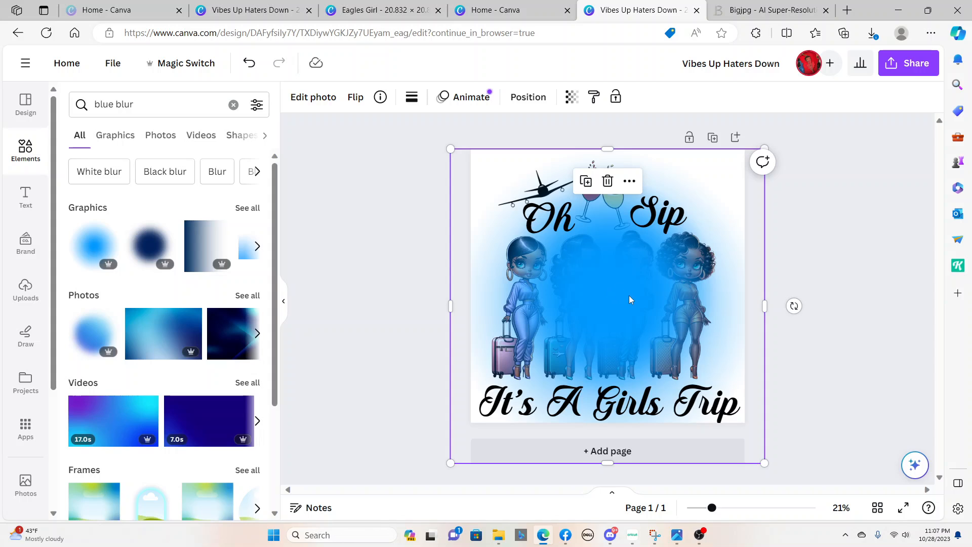
Send all three blue blurs to the back, behind the women, text, wine glasses and airplane
{"action": "right_click", "coordinate": [630, 299]}
{"action": "mouse_move", "coordinate": [657, 308]}
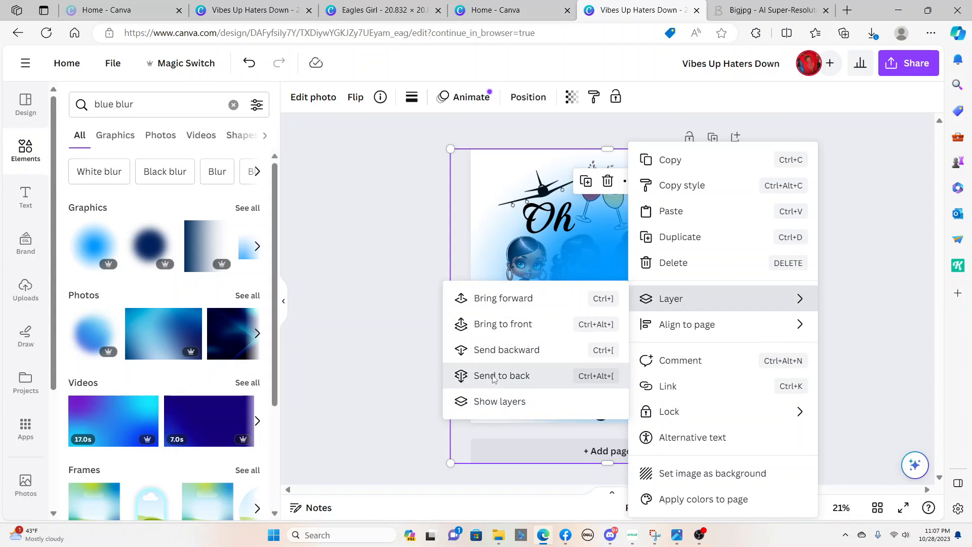
{"action": "left_click", "coordinate": [501, 375]}
{"action": "left_click", "coordinate": [615, 291]}
{"action": "right_click", "coordinate": [615, 291]}
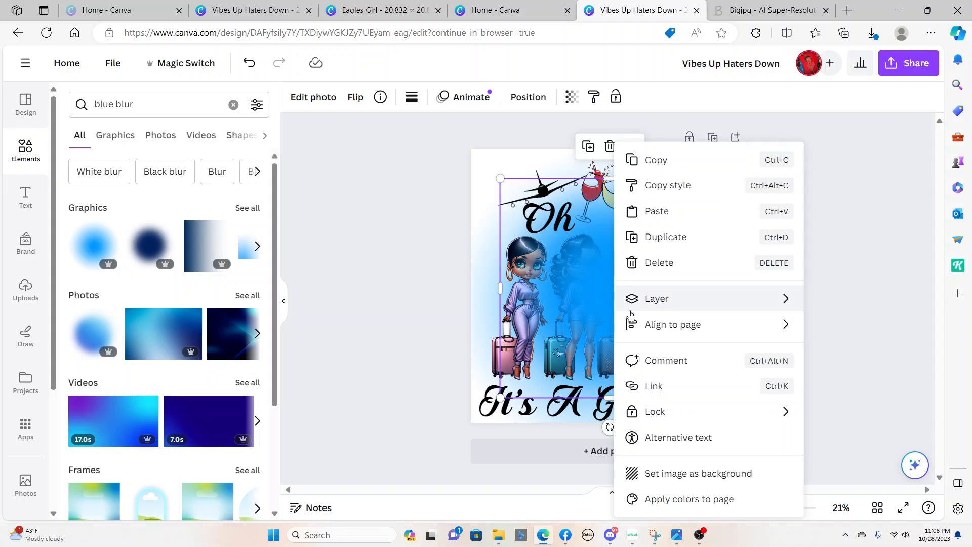
{"action": "mouse_move", "coordinate": [652, 299]}
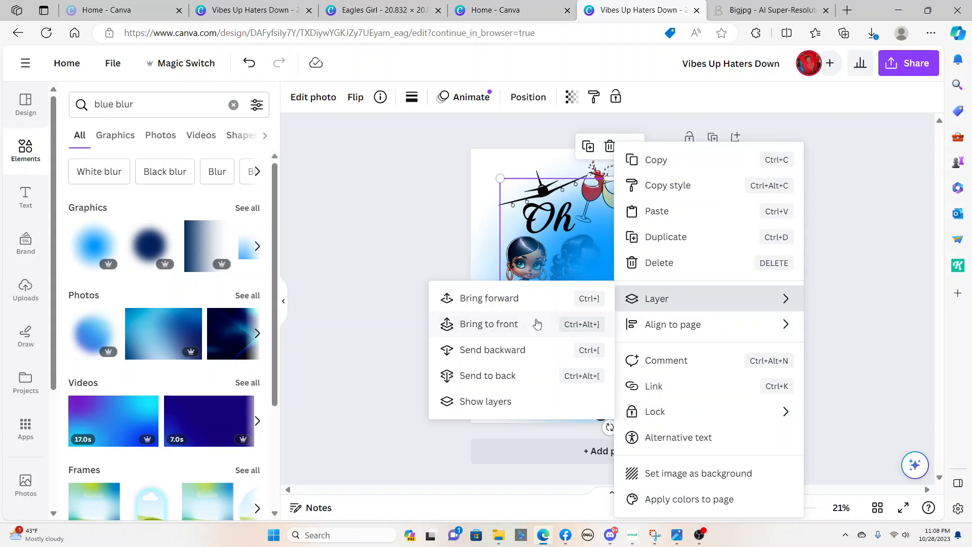
{"action": "left_click", "coordinate": [483, 375]}
{"action": "right_click", "coordinate": [617, 280]}
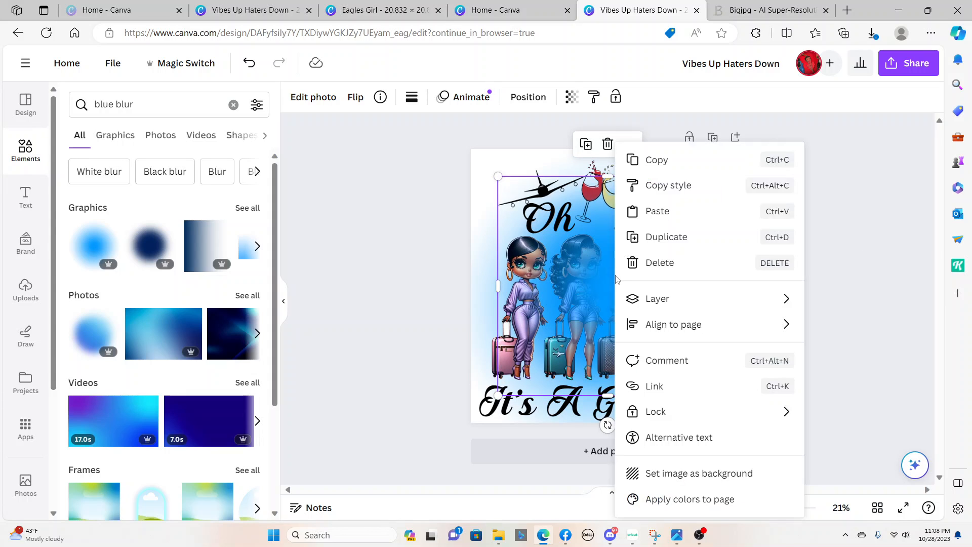
{"action": "mouse_move", "coordinate": [646, 303]}
{"action": "left_click", "coordinate": [473, 375]}
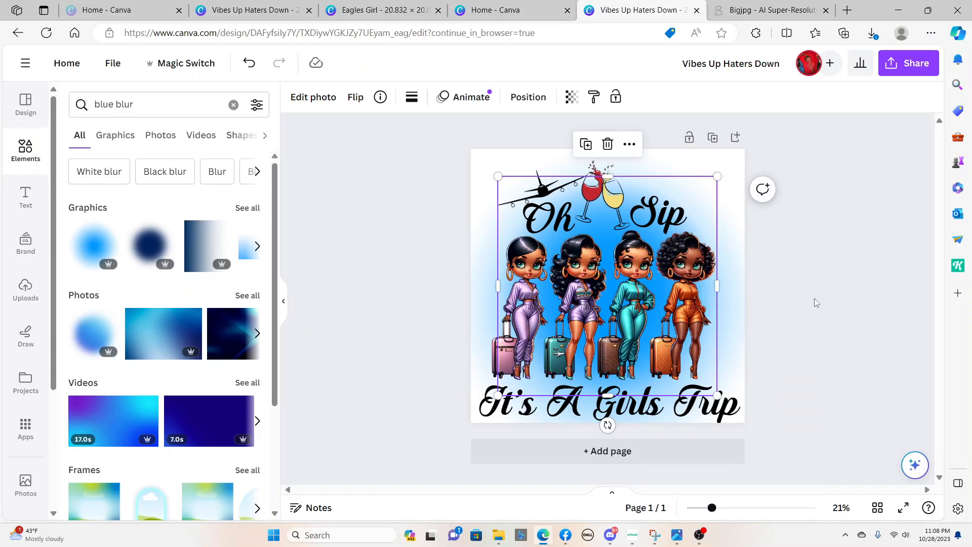
{"action": "left_click", "coordinate": [861, 274]}
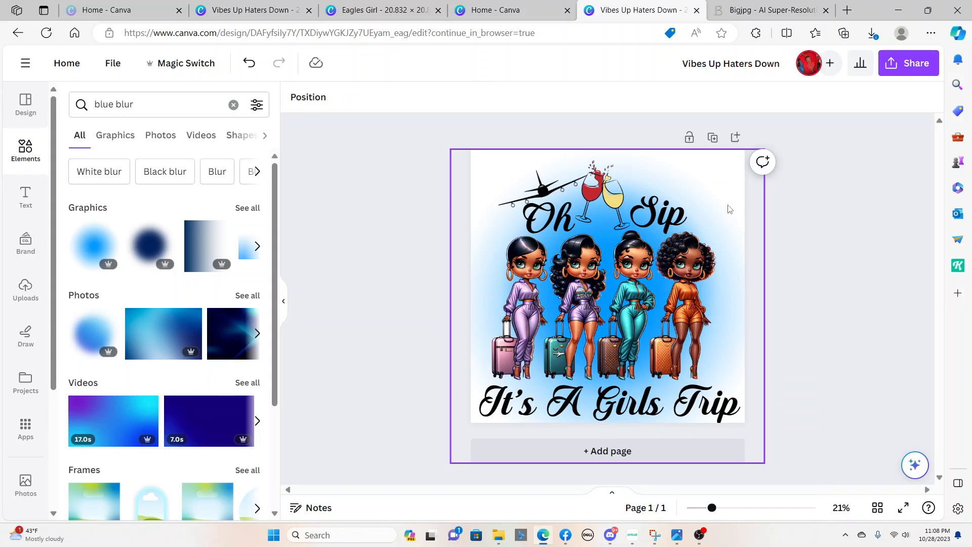
Enlarge the large blue blur from its upper-left and lower-right corners so it extends beyond every page edge
{"action": "left_click", "coordinate": [744, 212]}
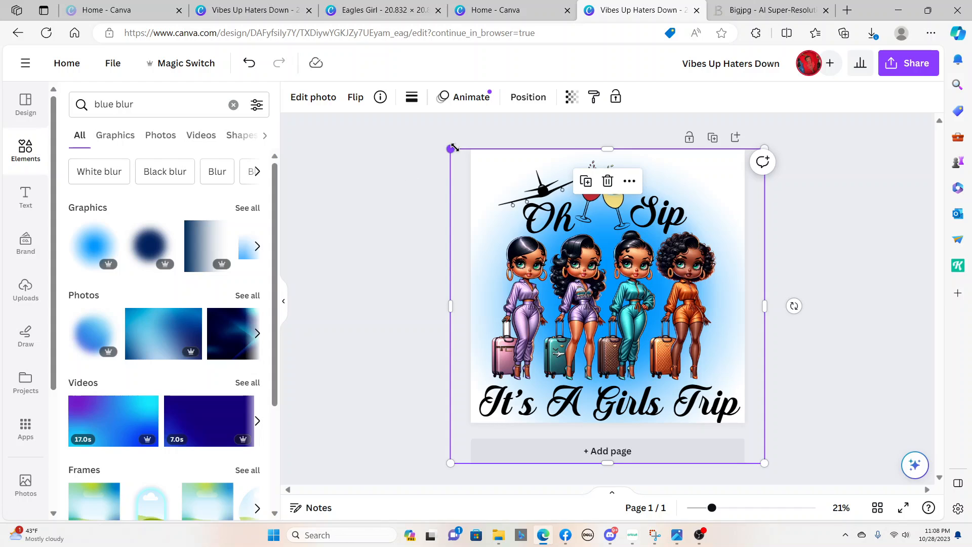
{"action": "left_click_drag", "start_coordinate": [450, 150], "coordinate": [418, 116]}
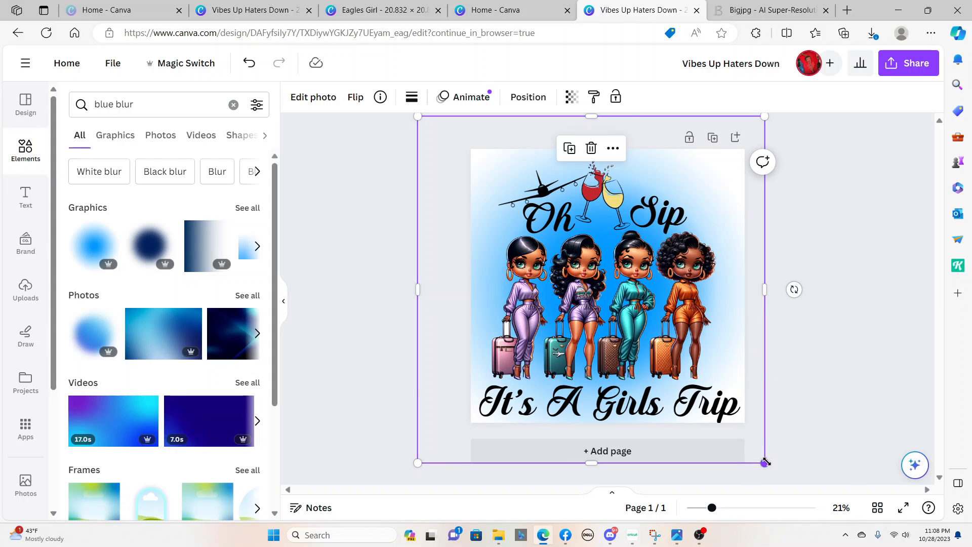
{"action": "left_click_drag", "start_coordinate": [763, 458], "coordinate": [789, 484]}
{"action": "left_click", "coordinate": [842, 277]}
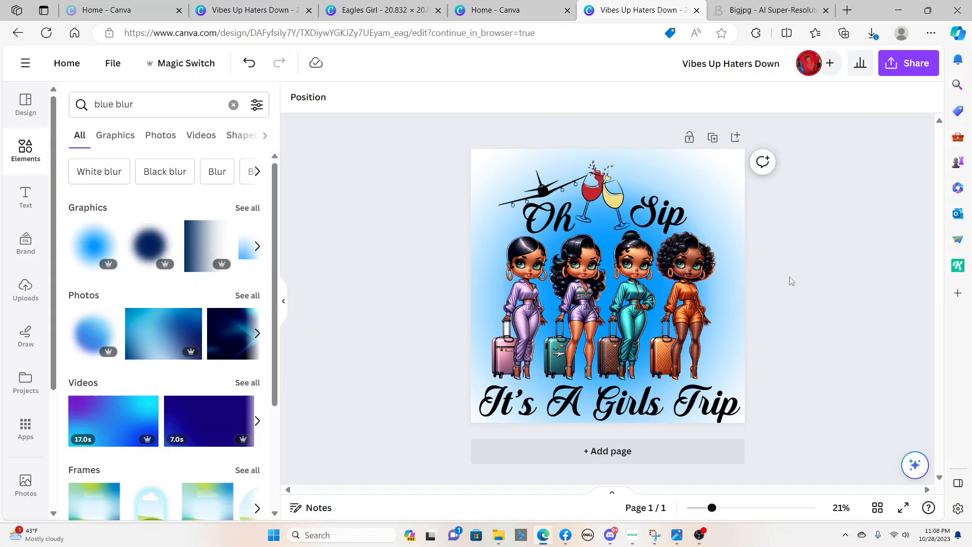
Move the women picture slightly down, away from the "Oh" and "Sip" headings
{"action": "left_click", "coordinate": [611, 283]}
{"action": "left_click_drag", "start_coordinate": [612, 282], "coordinate": [611, 285]}
{"action": "left_click", "coordinate": [815, 186]}
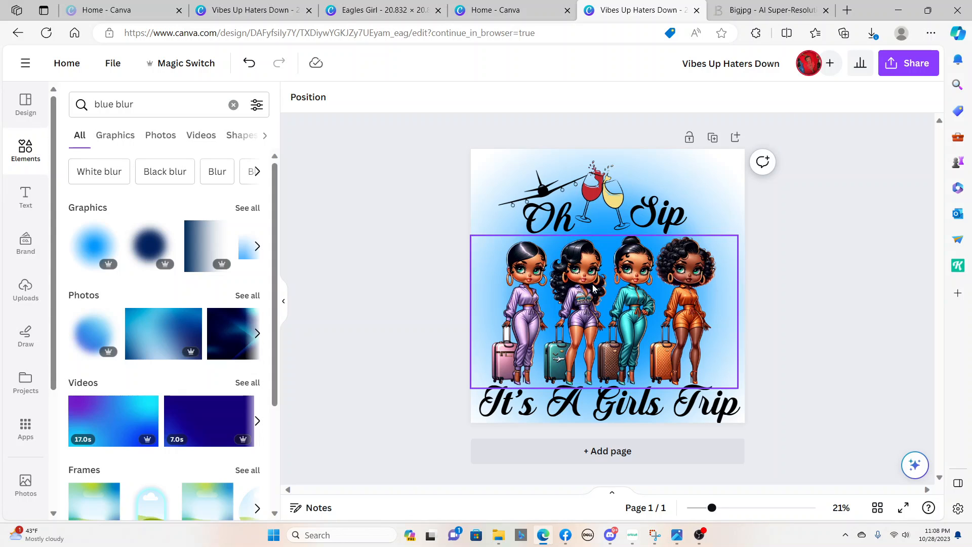
Shift the wine glasses slightly down and right between "Oh" and "Sip", and lower "It's A Girls Trip" slightly
{"action": "left_click", "coordinate": [595, 199]}
{"action": "left_click_drag", "start_coordinate": [593, 199], "coordinate": [592, 200]}
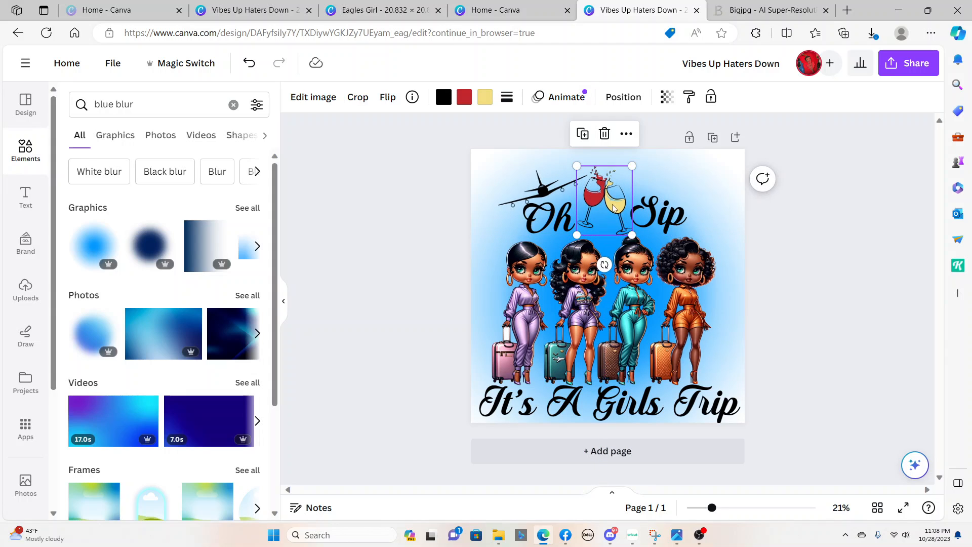
{"action": "left_click", "coordinate": [730, 166]}
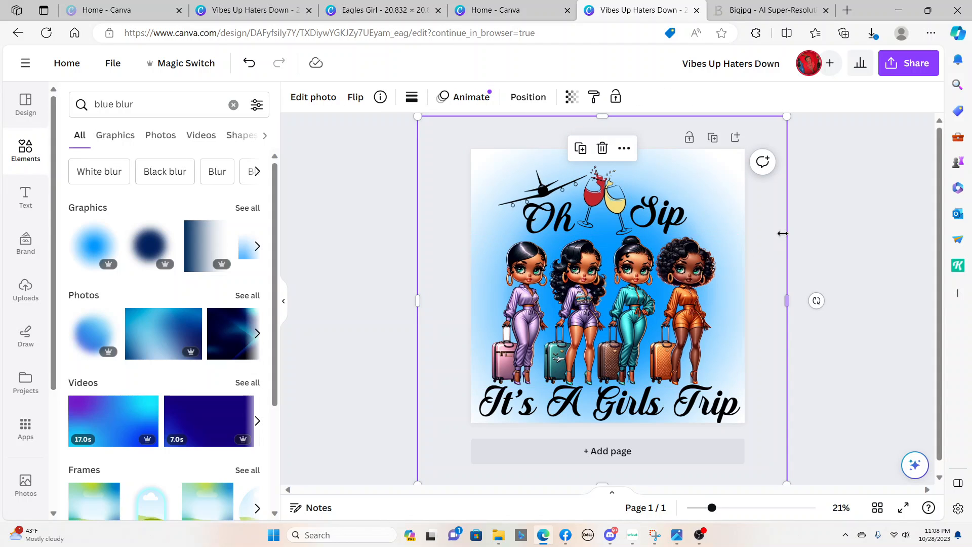
{"action": "left_click", "coordinate": [826, 212]}
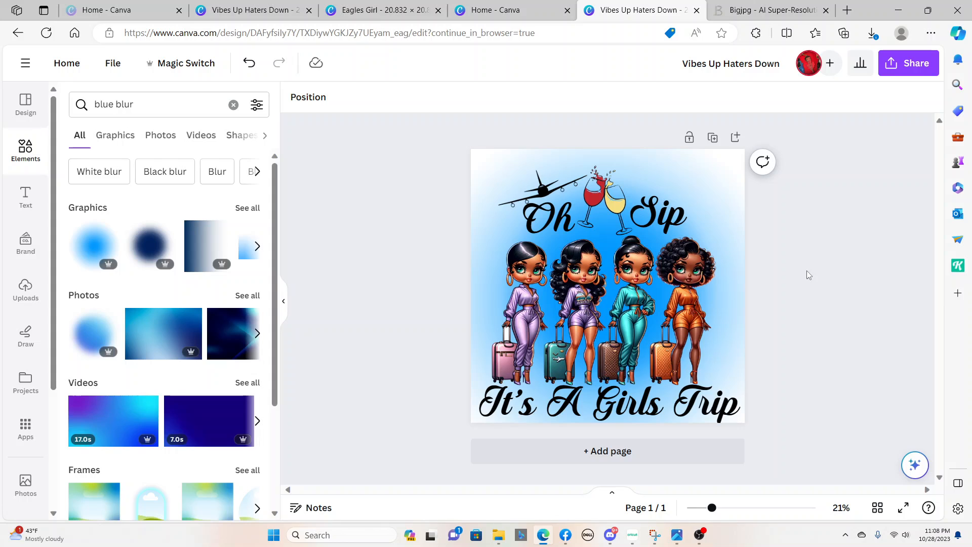
{"action": "left_click_drag", "start_coordinate": [602, 411], "coordinate": [605, 416]}
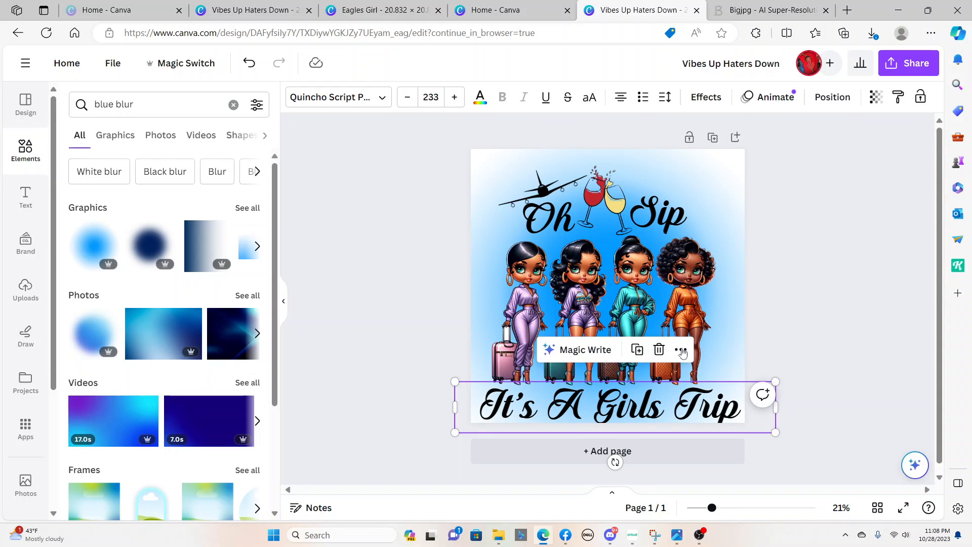
{"action": "left_click", "coordinate": [796, 268]}
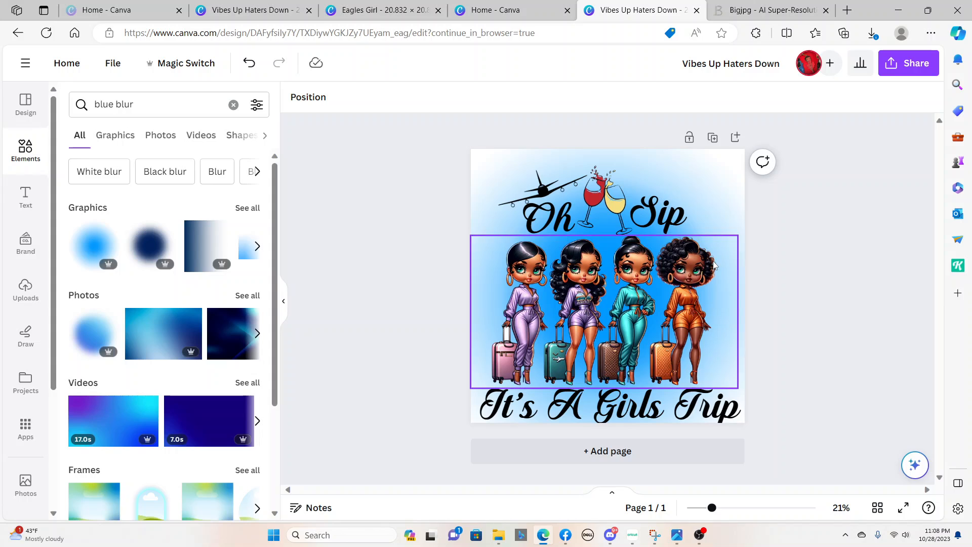
Search the elements library for "red blur"
{"action": "scroll", "coordinate": [139, 275], "scroll_direction": "down", "scroll_amount": 3}
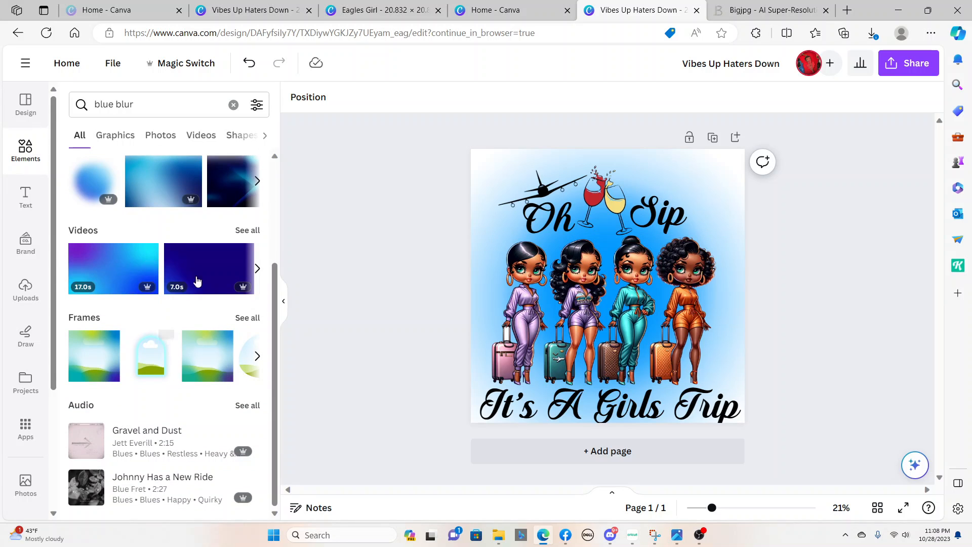
{"action": "scroll", "coordinate": [204, 289], "scroll_direction": "up", "scroll_amount": 3}
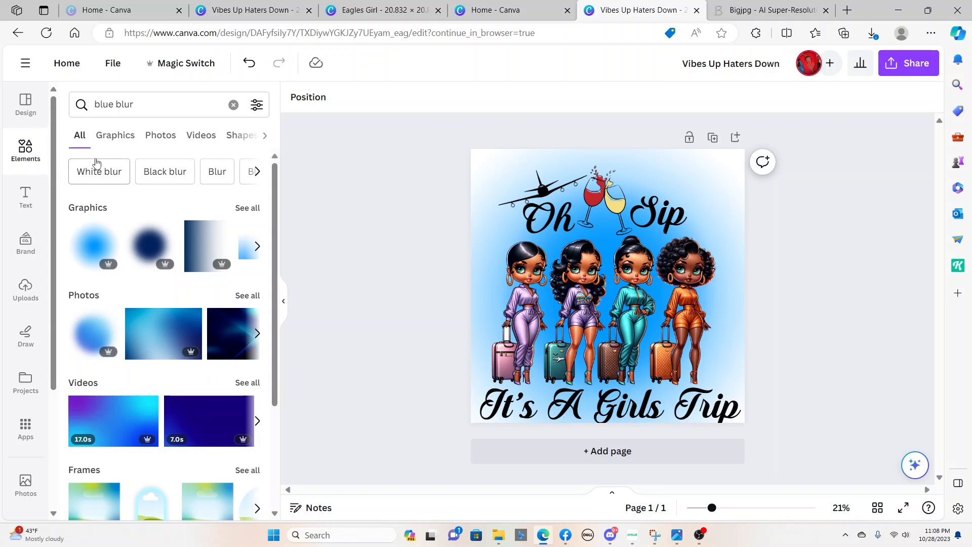
{"action": "left_click", "coordinate": [117, 105]}
{"action": "key", "text": "BackSpace"}
{"action": "key", "text": "BackSpace"}
{"action": "key", "text": "BackSpace"}
{"action": "key", "text": "BackSpace"}
{"action": "key", "text": "BackSpace"}
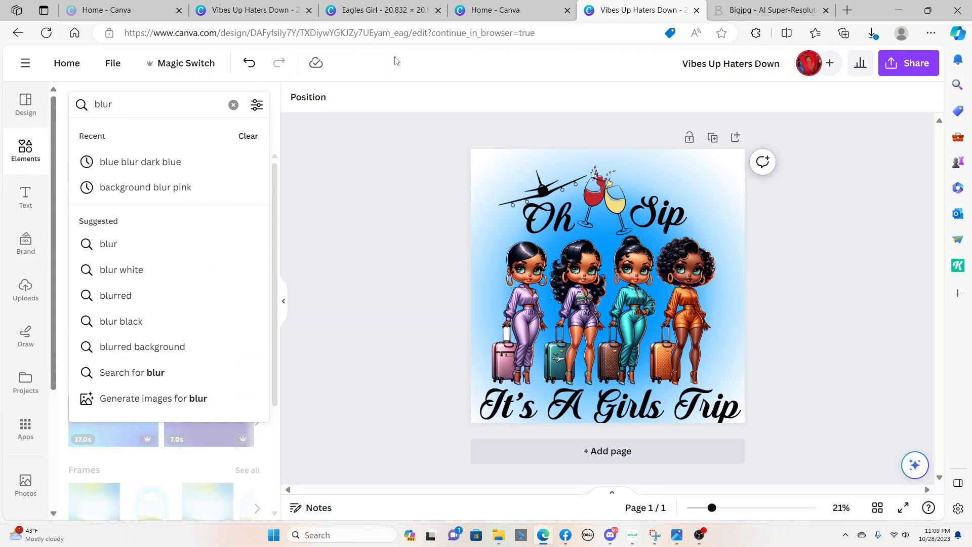
{"action": "type", "text": "red"}
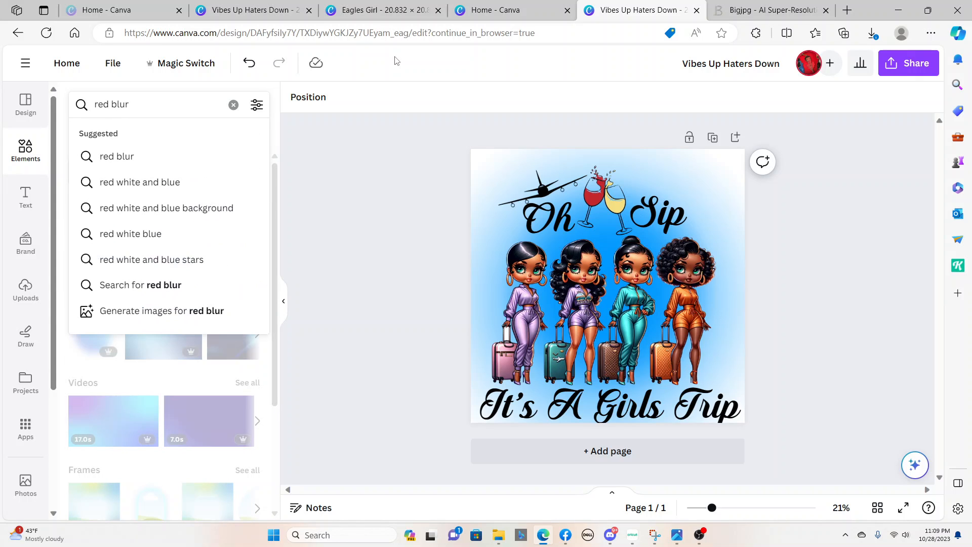
{"action": "key", "text": "Return"}
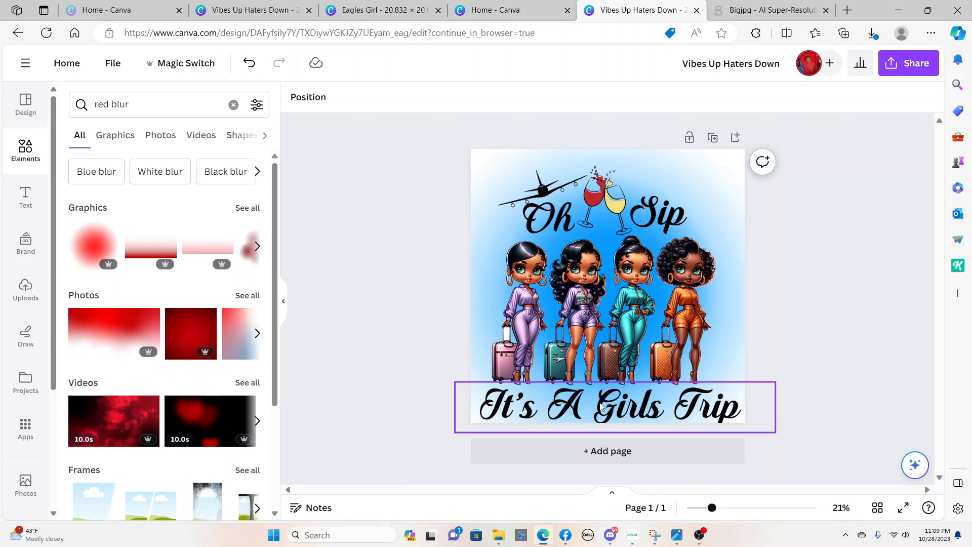
Group the airplane, wine glasses, "Oh" and "Sip" headings, women picture and "It's A Girls Trip" text together
{"action": "left_click_drag", "start_coordinate": [444, 431], "coordinate": [775, 154]}
{"action": "left_click", "coordinate": [628, 134]}
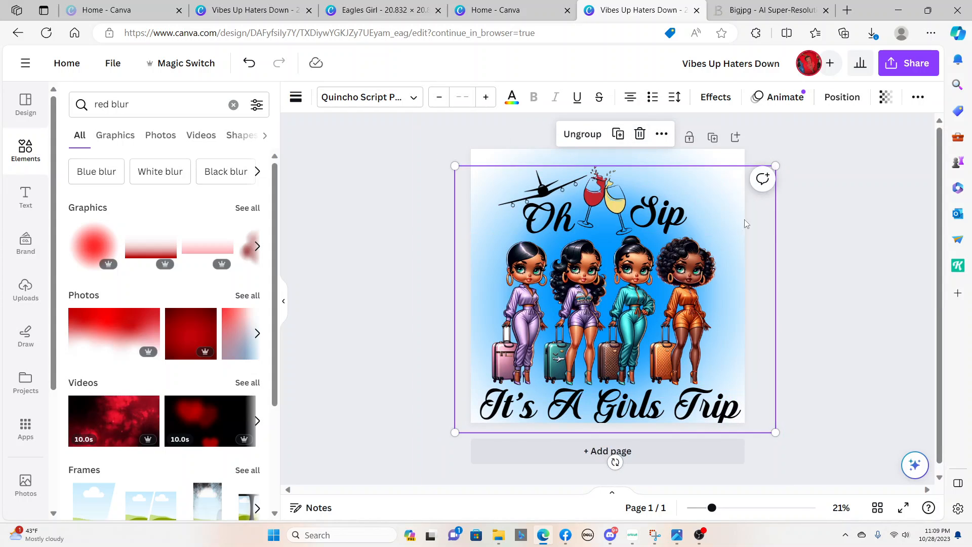
{"action": "left_click", "coordinate": [861, 221]}
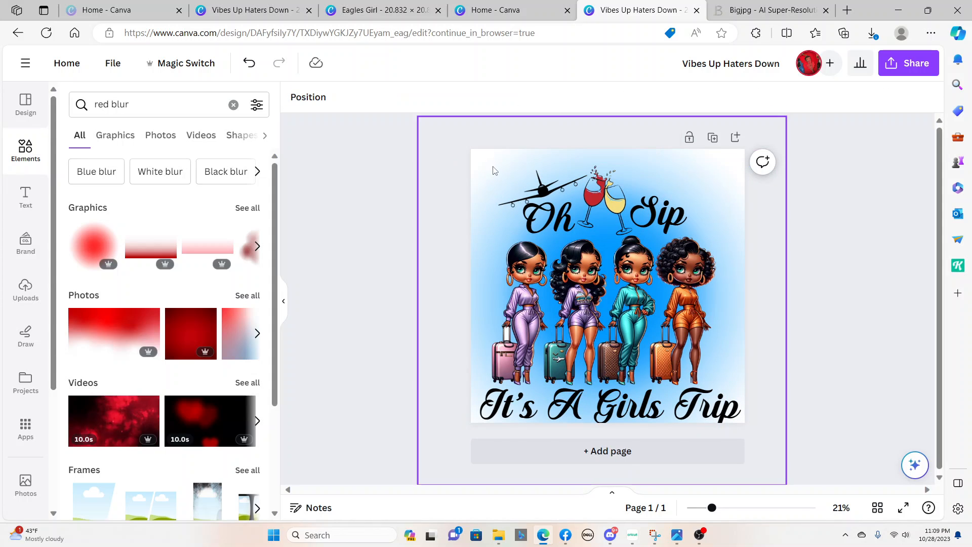
Open the design's download settings with PNG as the file type
{"action": "left_click", "coordinate": [892, 71]}
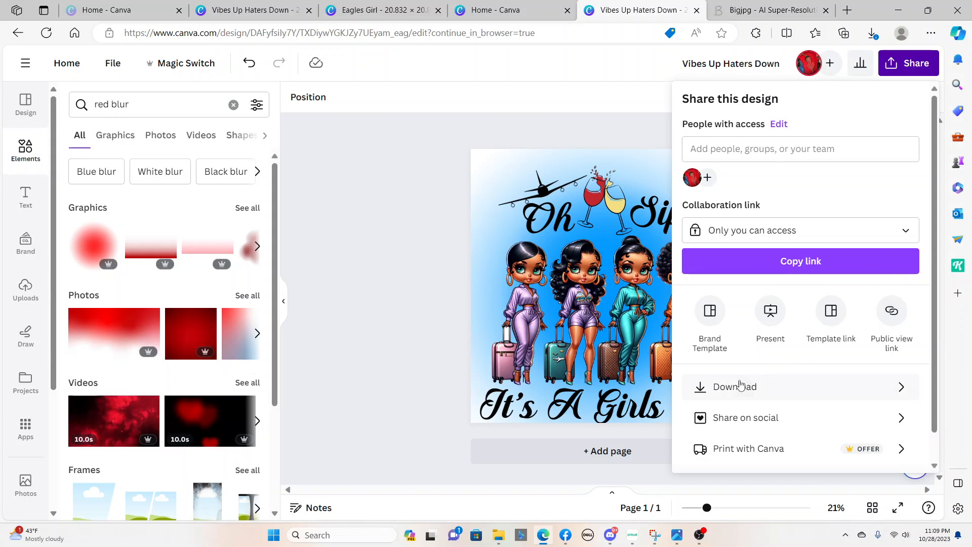
{"action": "left_click", "coordinate": [700, 389]}
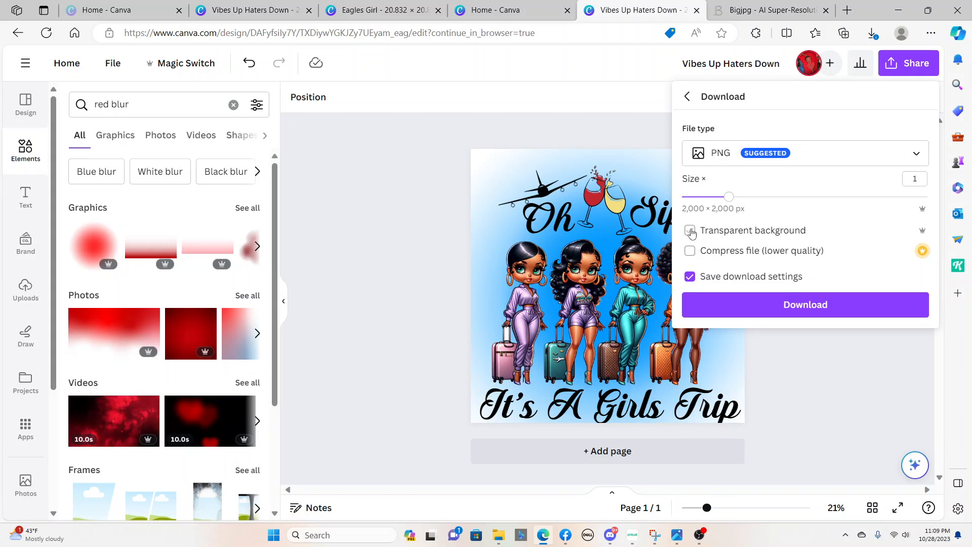
{"action": "left_click", "coordinate": [806, 314]}
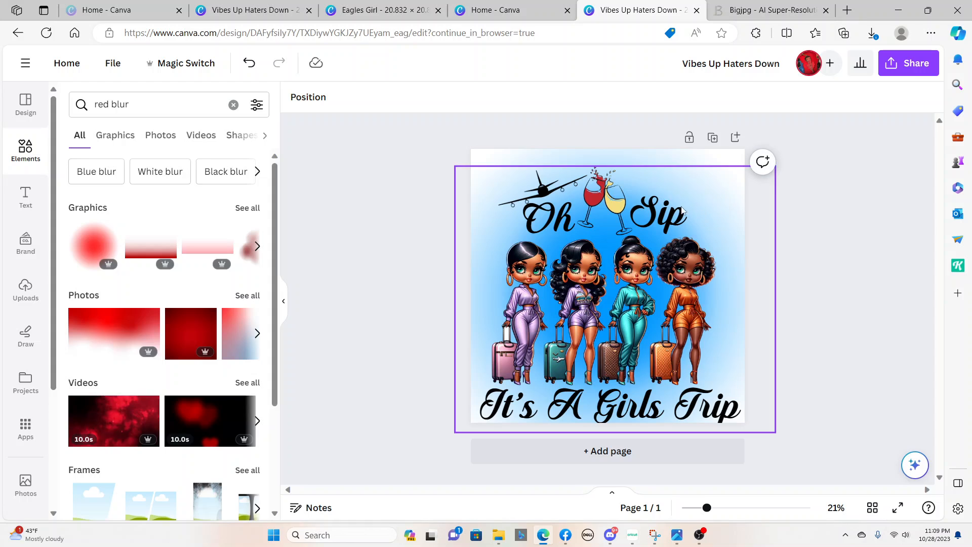
Scale down the grouped girls trip artwork and the blue blur background, and move both to the middle of the page
{"action": "left_click", "coordinate": [634, 239]}
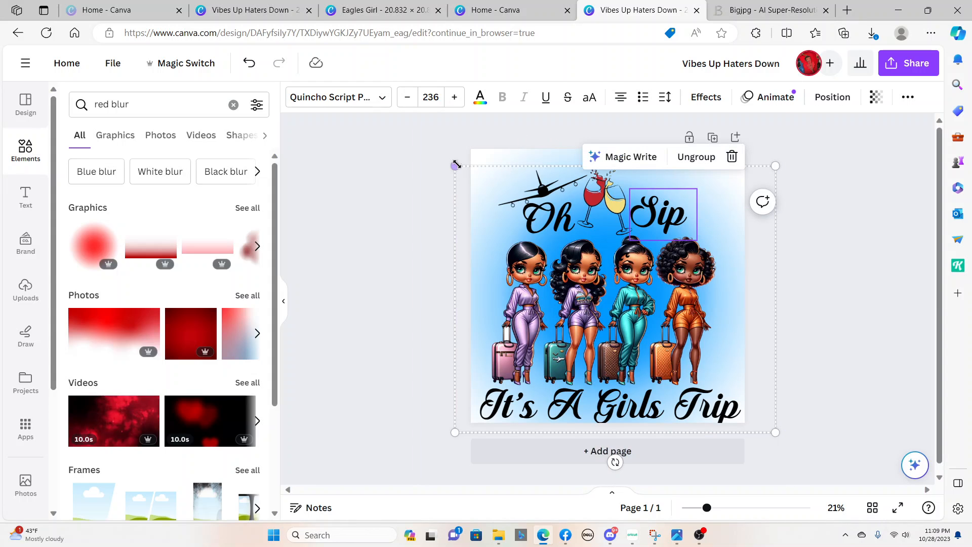
{"action": "left_click_drag", "start_coordinate": [454, 165], "coordinate": [582, 270]}
{"action": "left_click", "coordinate": [508, 199]}
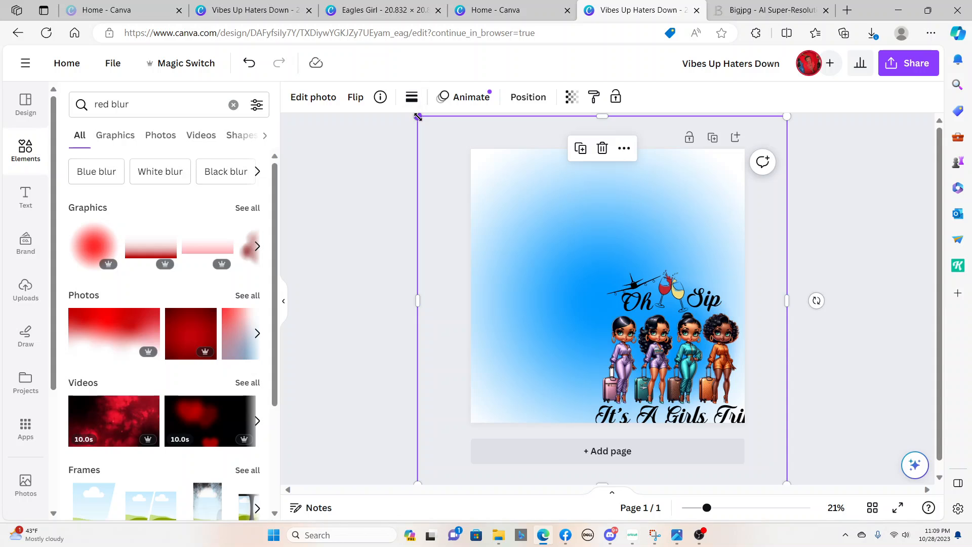
{"action": "left_click_drag", "start_coordinate": [418, 116], "coordinate": [538, 235]}
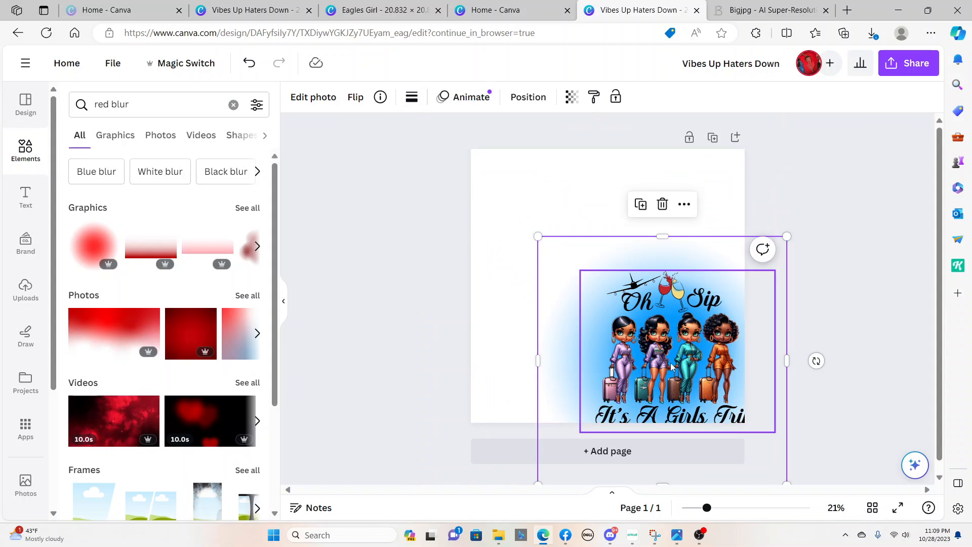
{"action": "left_click_drag", "start_coordinate": [671, 366], "coordinate": [616, 288]}
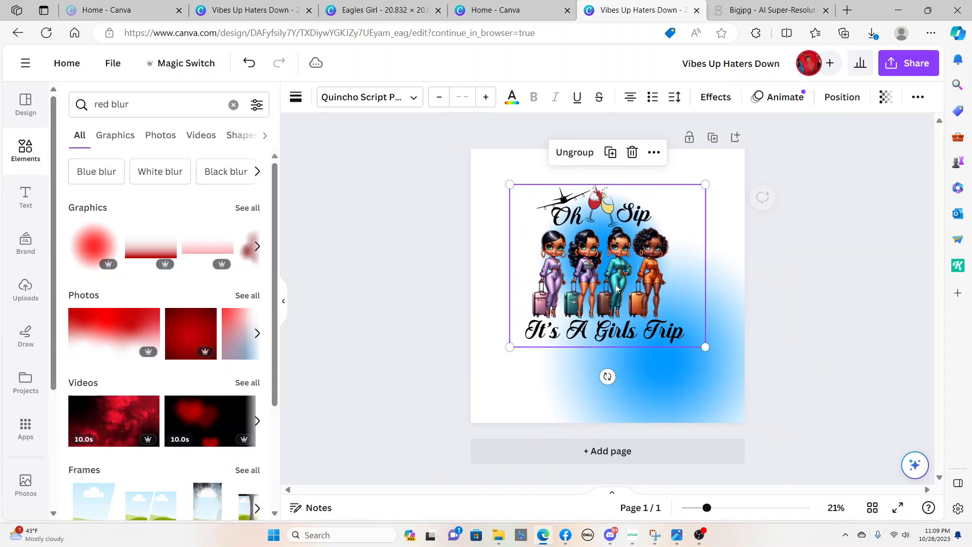
{"action": "left_click_drag", "start_coordinate": [714, 390], "coordinate": [661, 310]}
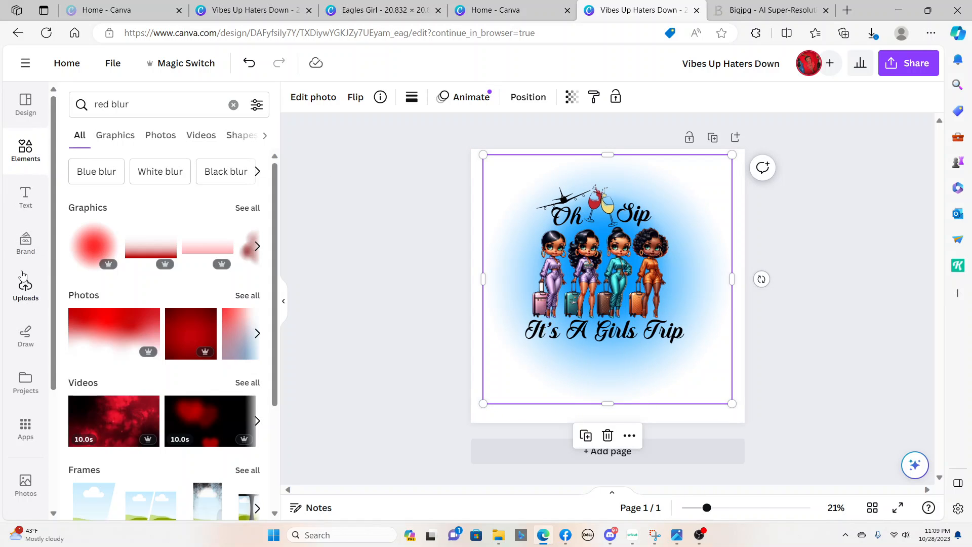
Add a heading reading "gemsbysanford" over the artwork and lower its opacity to a faint watermark
{"action": "left_click", "coordinate": [25, 197]}
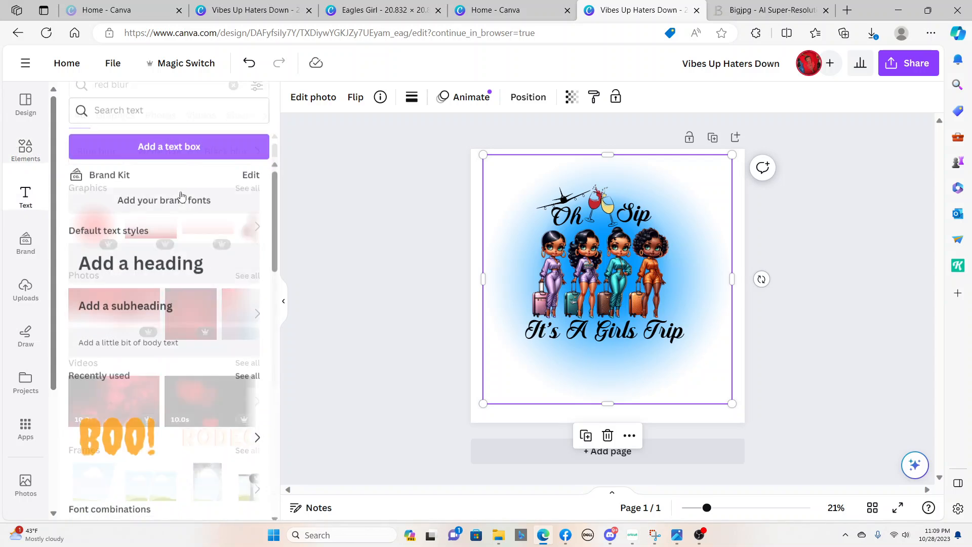
{"action": "left_click", "coordinate": [152, 258]}
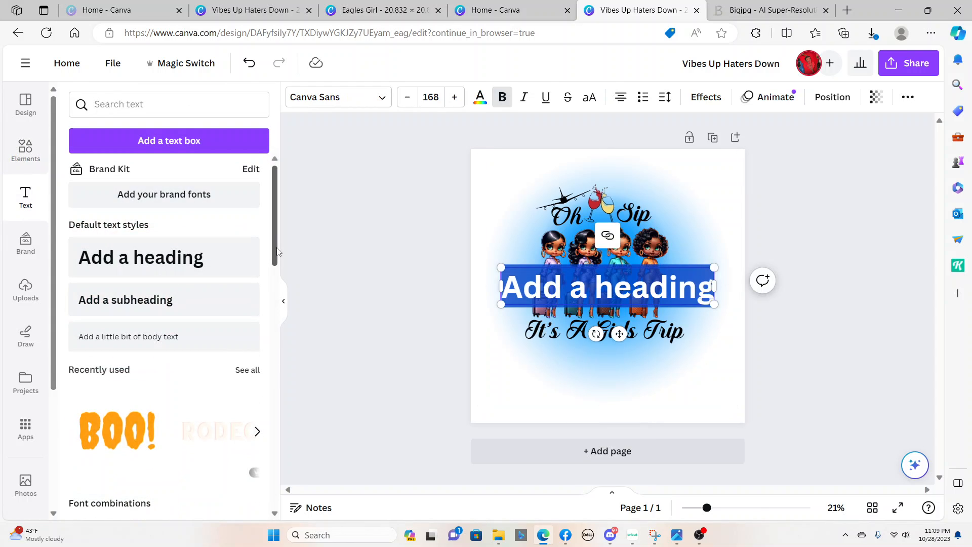
{"action": "type", "text": "gemsbysanfo"}
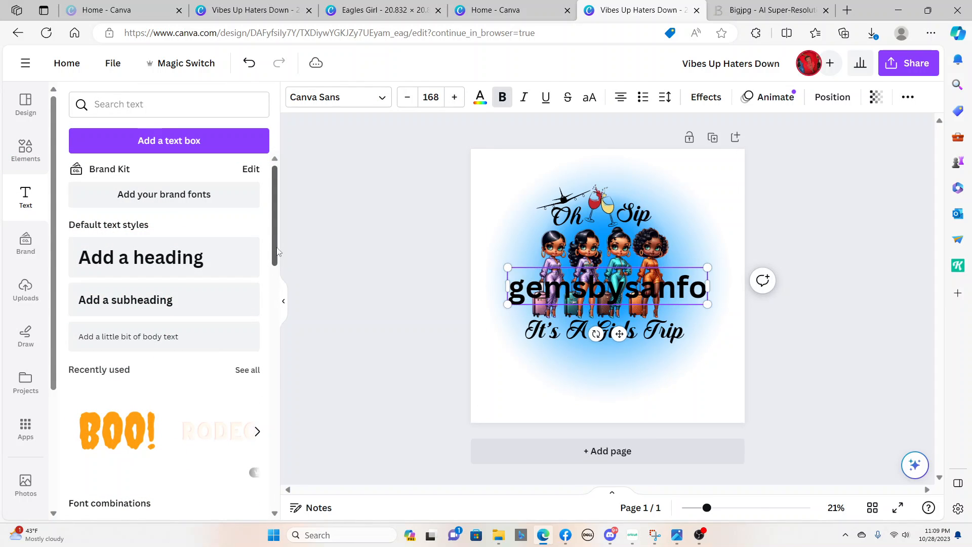
{"action": "type", "text": "rd"}
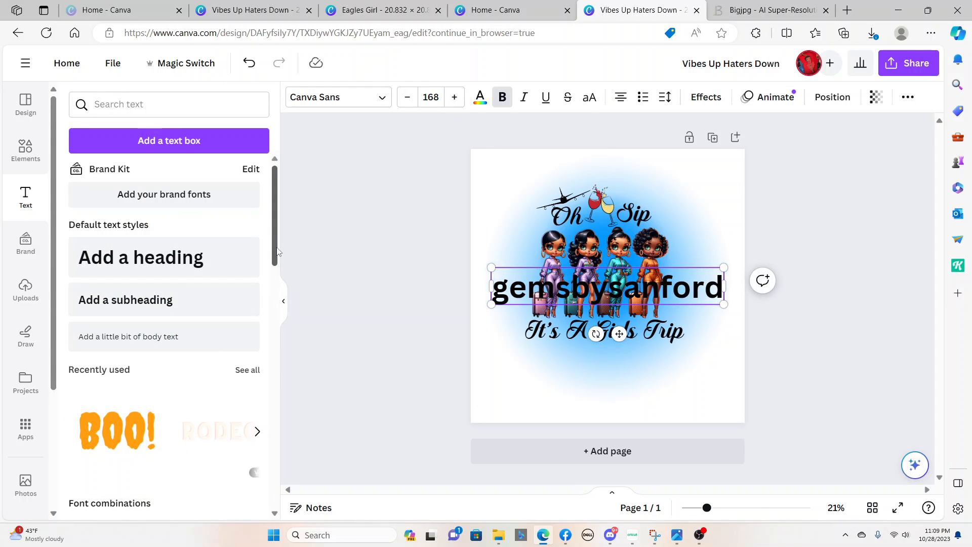
{"action": "left_click", "coordinate": [877, 101]}
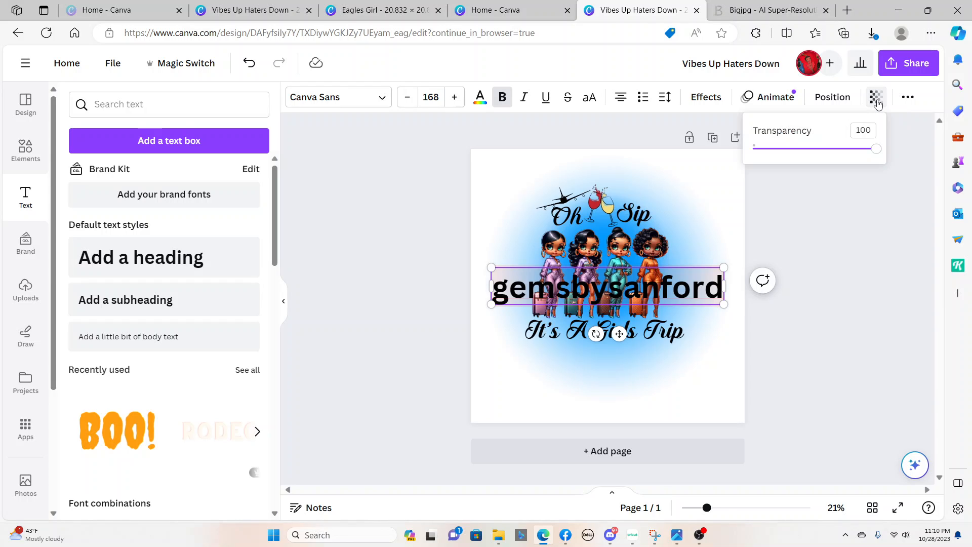
{"action": "left_click_drag", "start_coordinate": [876, 160], "coordinate": [761, 162]}
{"action": "left_click", "coordinate": [731, 330]}
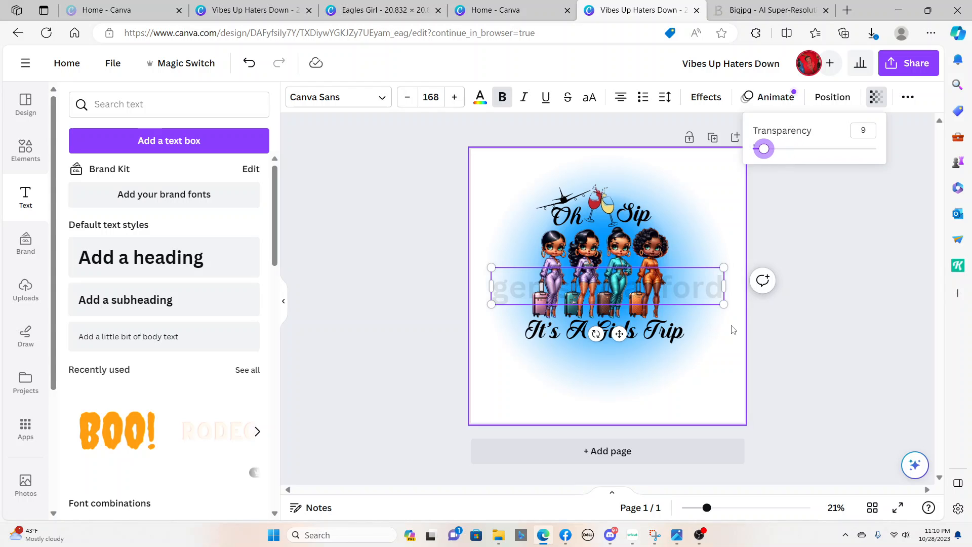
Shrink the "gemsbysanford" watermark to font size 73.2 and place it across the women's bodies
{"action": "left_click", "coordinate": [708, 296]}
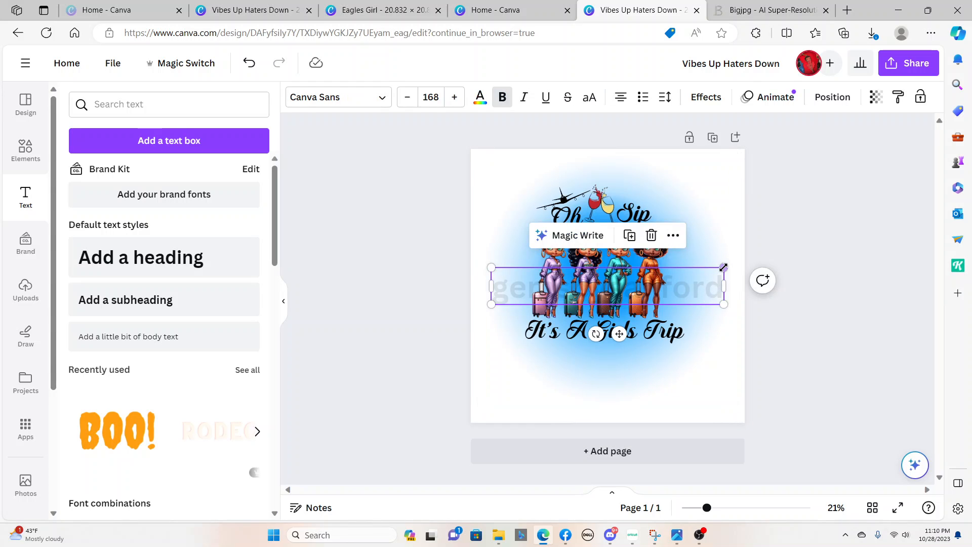
{"action": "left_click_drag", "start_coordinate": [724, 267], "coordinate": [644, 298]}
{"action": "left_click_drag", "start_coordinate": [578, 307], "coordinate": [606, 268]}
Duplicate the "gemsbysanford" watermark repeatedly, stacking the copies down the artwork to just below "It's A Girls Trip"
{"action": "left_click", "coordinate": [628, 229]}
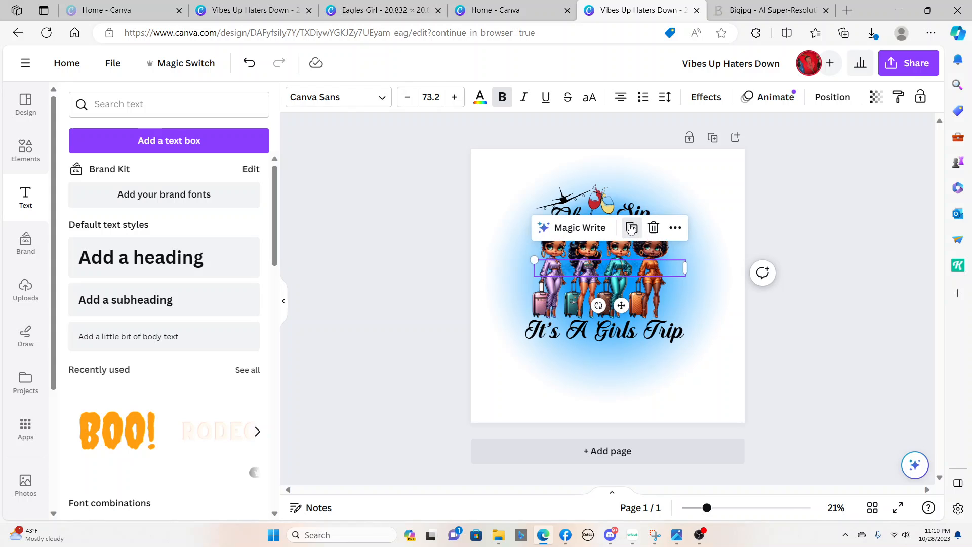
{"action": "left_click_drag", "start_coordinate": [611, 281], "coordinate": [611, 295]}
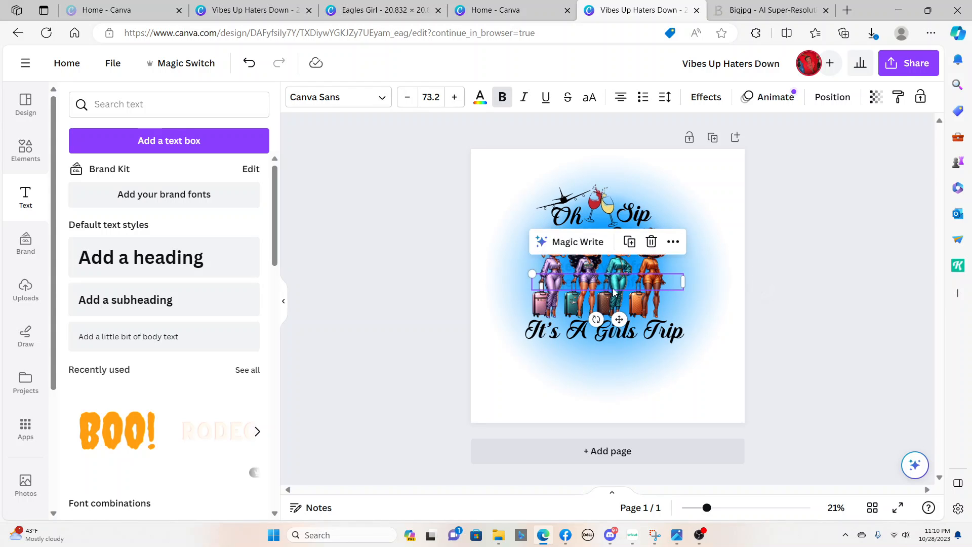
{"action": "left_click", "coordinate": [629, 241]}
{"action": "left_click", "coordinate": [632, 259]}
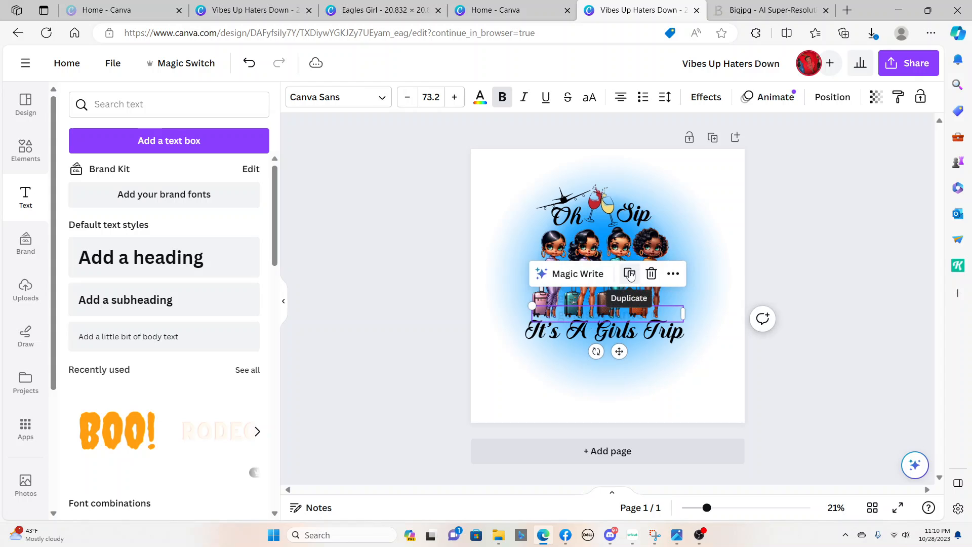
{"action": "left_click", "coordinate": [631, 275]}
{"action": "left_click", "coordinate": [628, 291]}
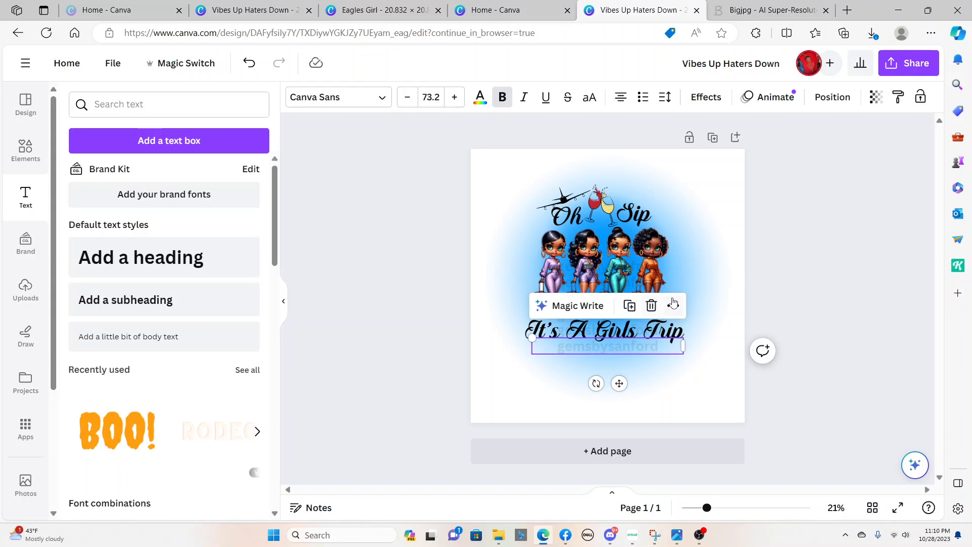
Shrink the blue blur background from two opposite corners so it fits closer around the artwork
{"action": "left_click", "coordinate": [713, 399]}
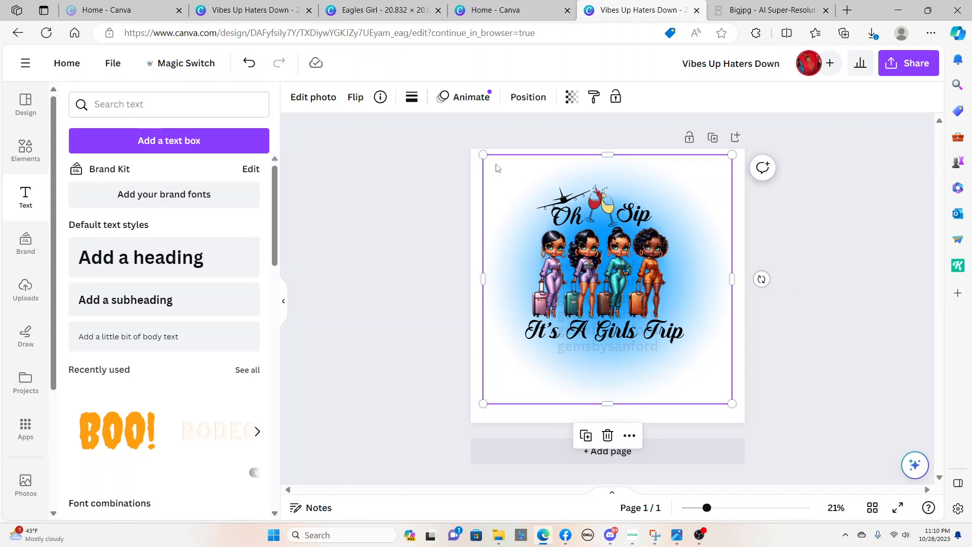
{"action": "left_click_drag", "start_coordinate": [484, 155], "coordinate": [501, 172]}
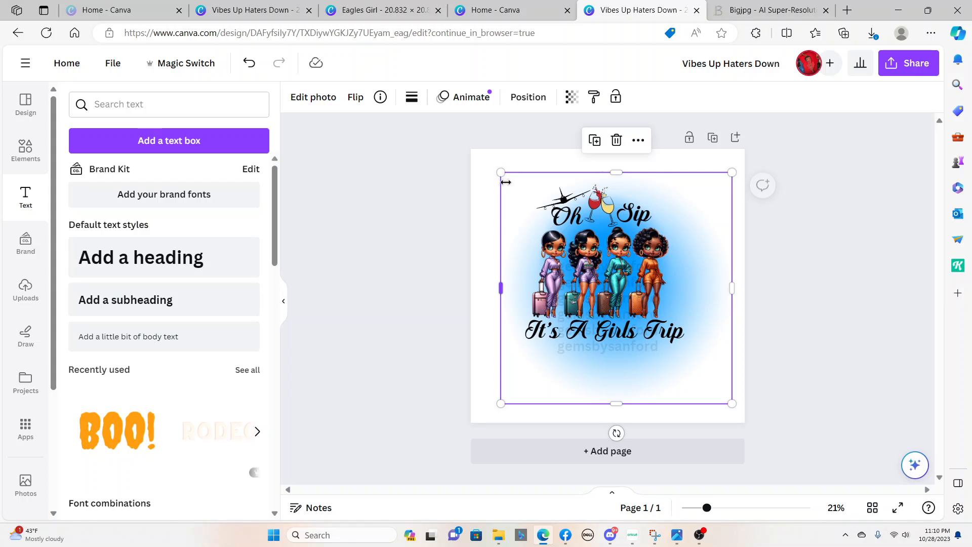
{"action": "left_click", "coordinate": [486, 182]}
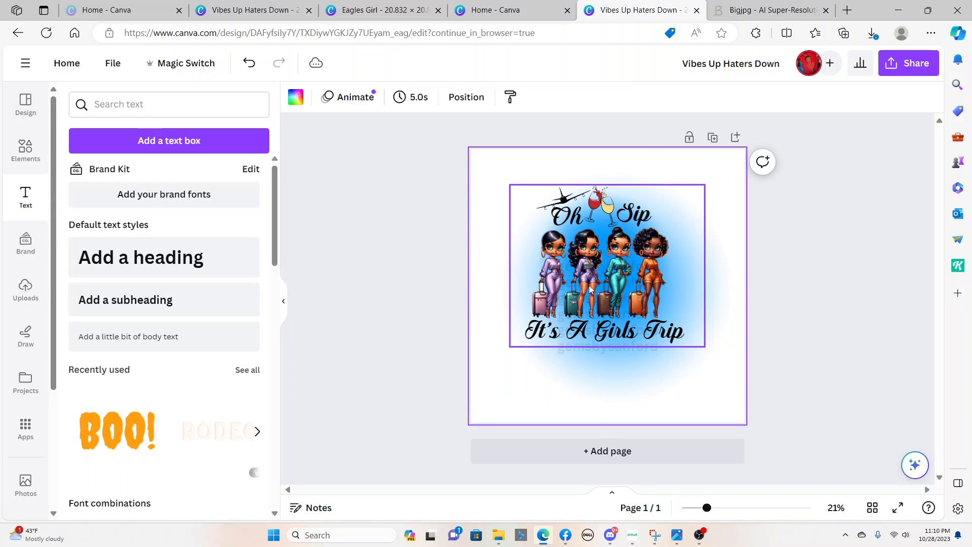
{"action": "left_click", "coordinate": [731, 399]}
{"action": "left_click_drag", "start_coordinate": [731, 399], "coordinate": [715, 377]}
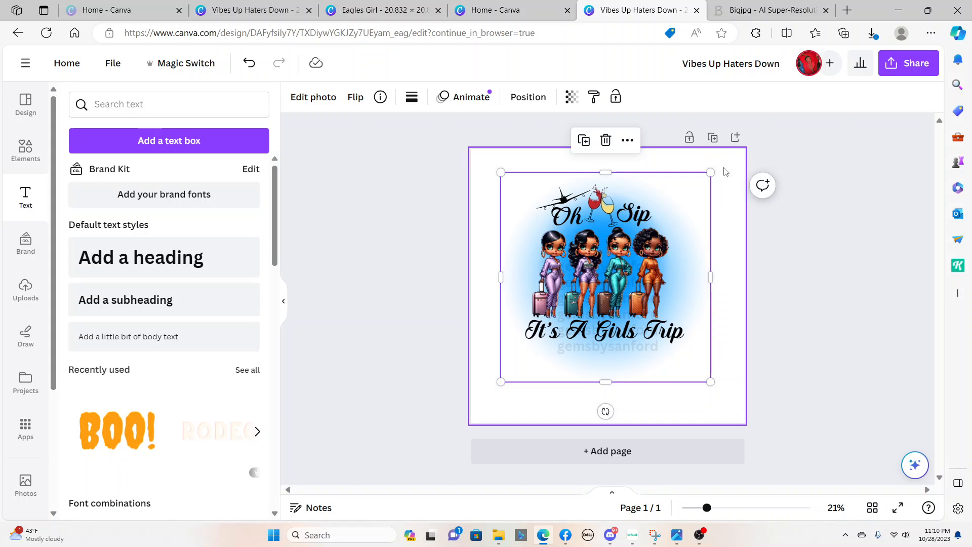
{"action": "left_click", "coordinate": [726, 235]}
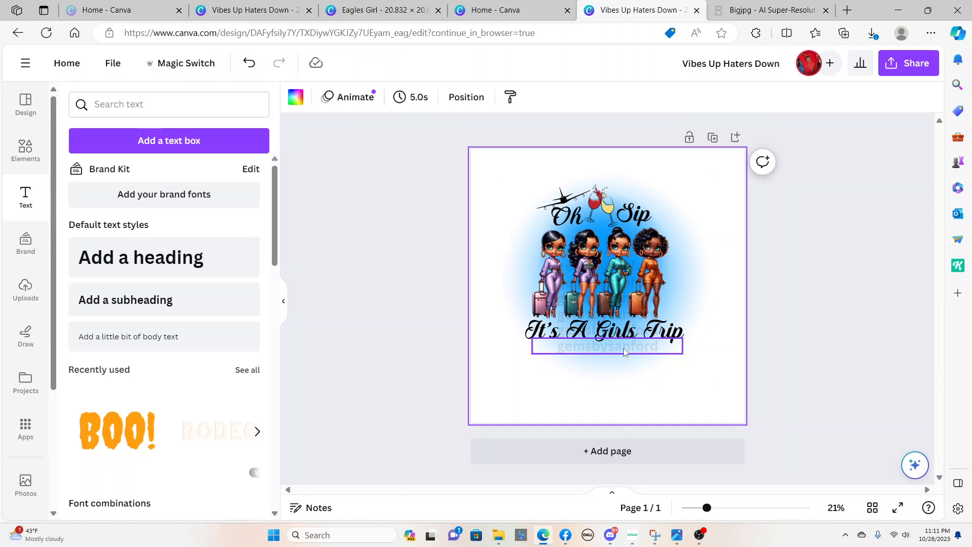
Move the watermark copy below "It's A Girls Trip" up across the women's faces
{"action": "left_click_drag", "start_coordinate": [624, 350], "coordinate": [617, 250]}
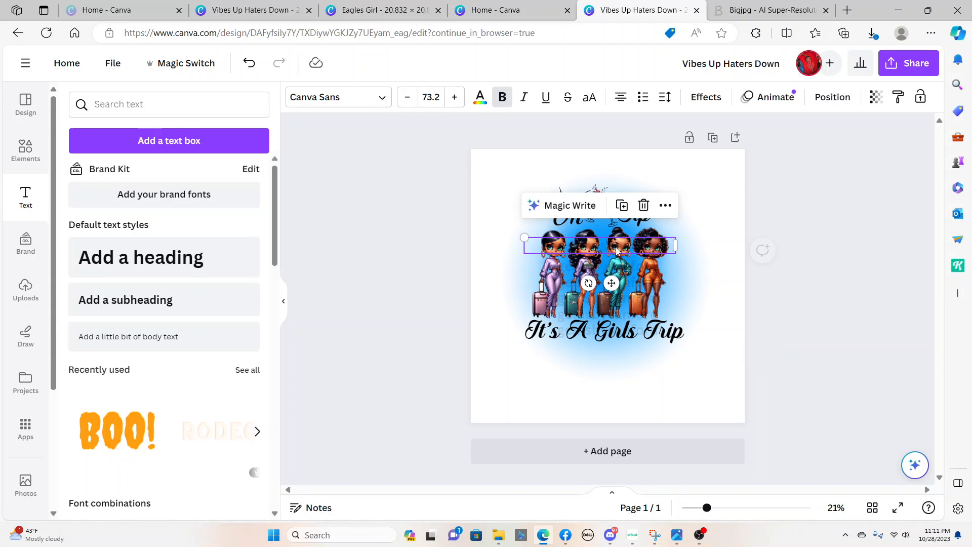
{"action": "left_click", "coordinate": [669, 407]}
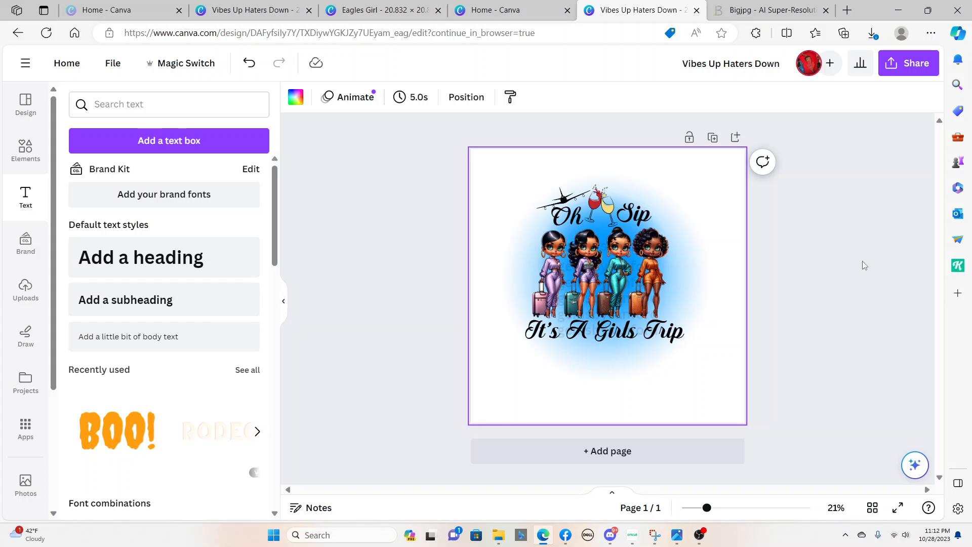
{"action": "left_click", "coordinate": [893, 10]}
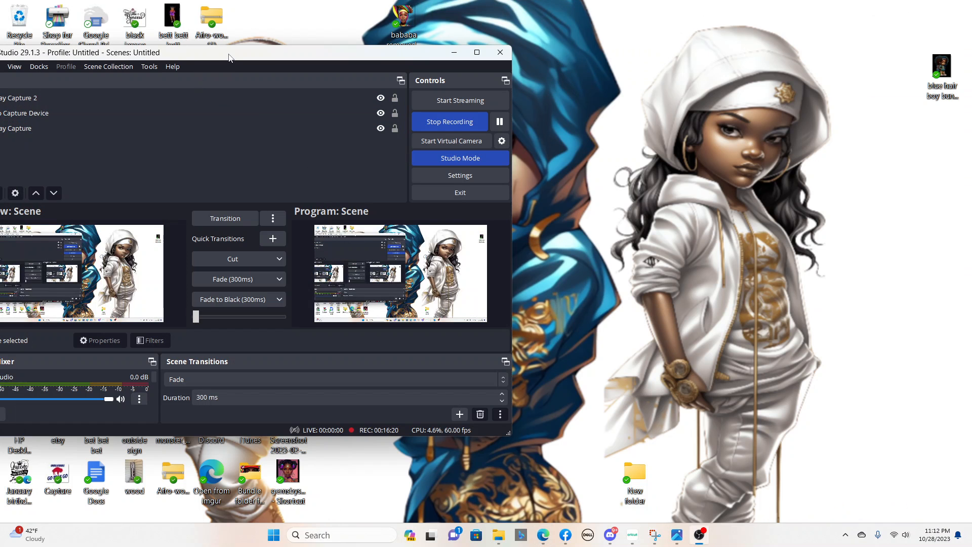
{"action": "left_click_drag", "start_coordinate": [228, 57], "coordinate": [506, 58]}
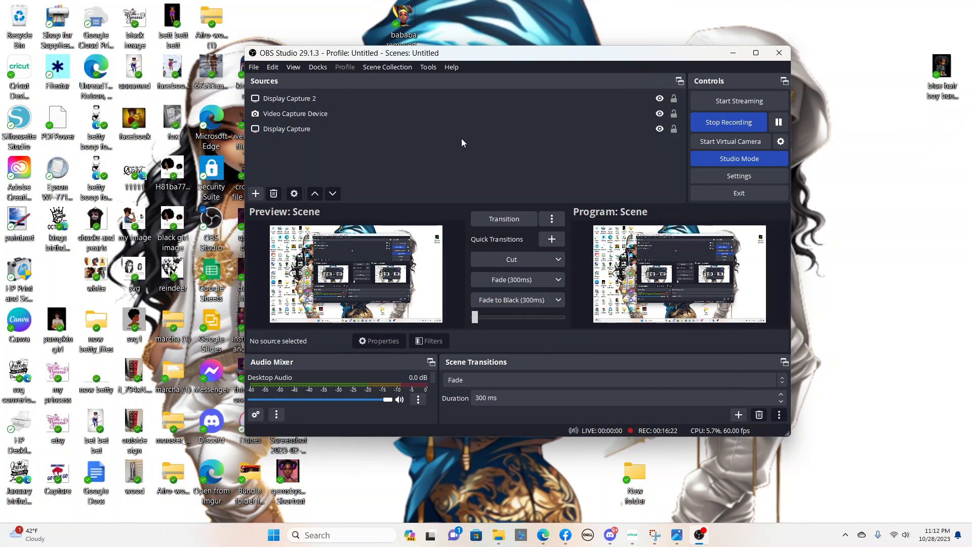